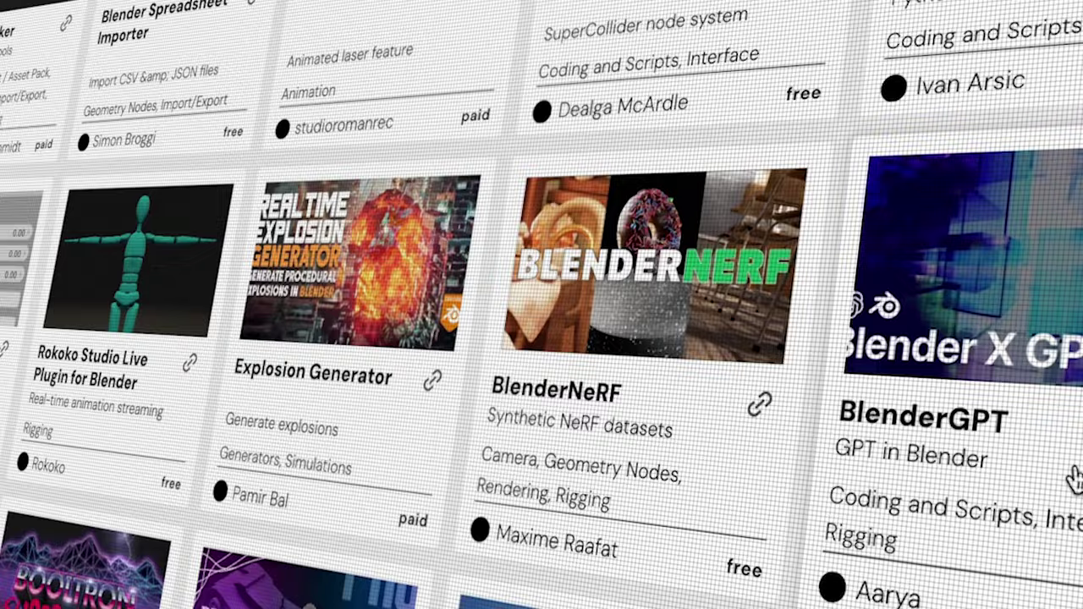
- Browse the catalogue of Blender add-ons, reading their descriptions, categories and free or paid labels
{"action": "scroll", "coordinate": [1073, 478], "scroll_direction": "down", "scroll_amount": 5}
{"action": "scroll", "coordinate": [607, 582], "scroll_direction": "down", "scroll_amount": 10}
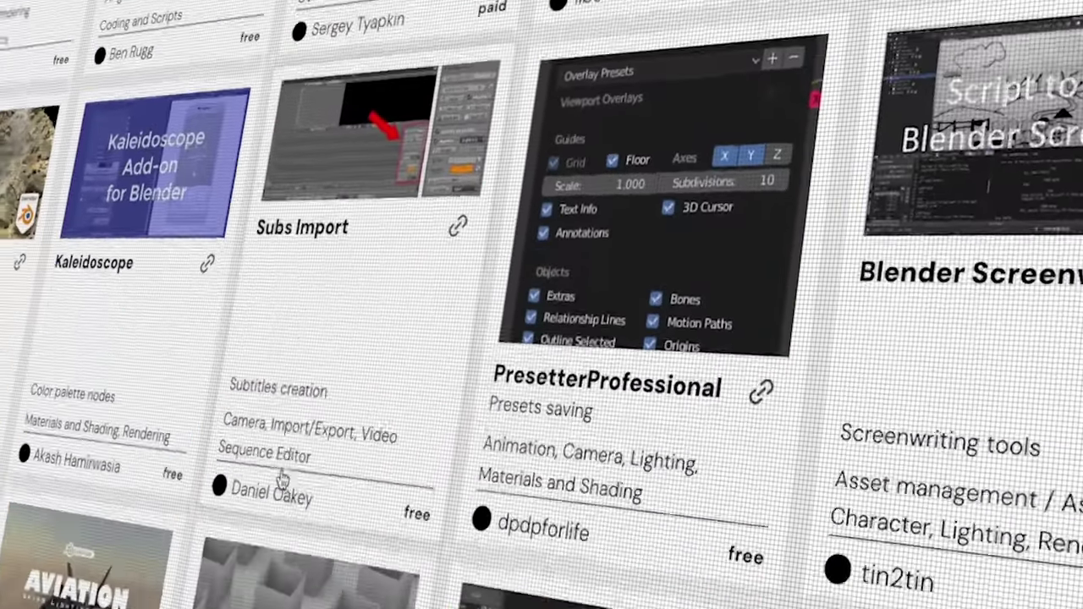
{"action": "scroll", "coordinate": [282, 480], "scroll_direction": "down", "scroll_amount": 3}
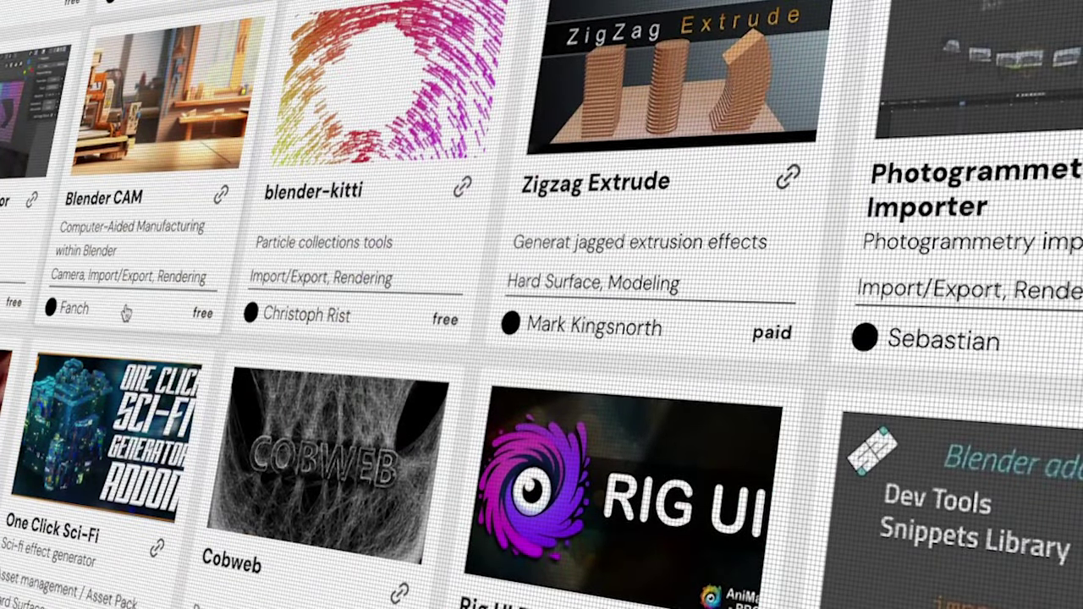
{"action": "scroll", "coordinate": [50, 542], "scroll_direction": "down", "scroll_amount": 7}
{"action": "scroll", "coordinate": [541, 305], "scroll_direction": "down", "scroll_amount": 5}
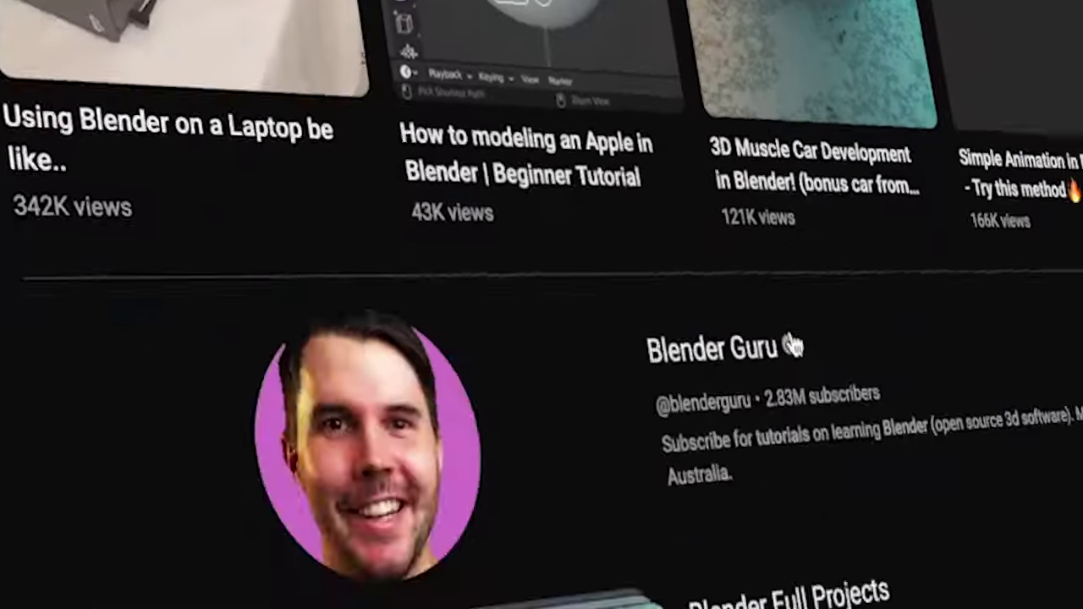
- Switch to YouTube and browse the search results for Blender tutorials, playlists and channels
{"action": "scroll", "coordinate": [791, 346], "scroll_direction": "down", "scroll_amount": 5}
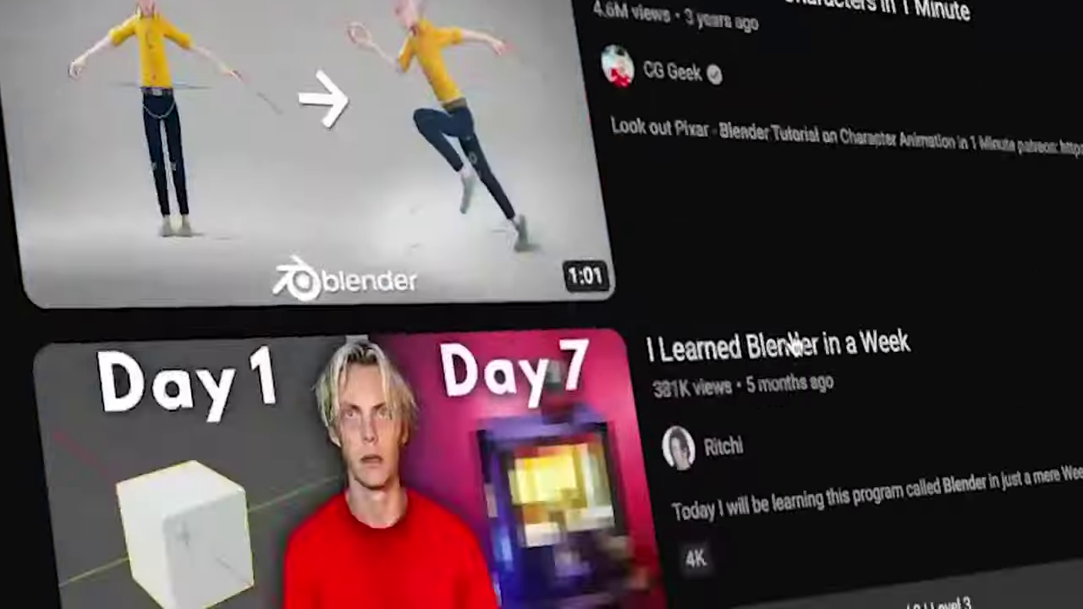
{"action": "scroll", "coordinate": [791, 346], "scroll_direction": "down", "scroll_amount": 15}
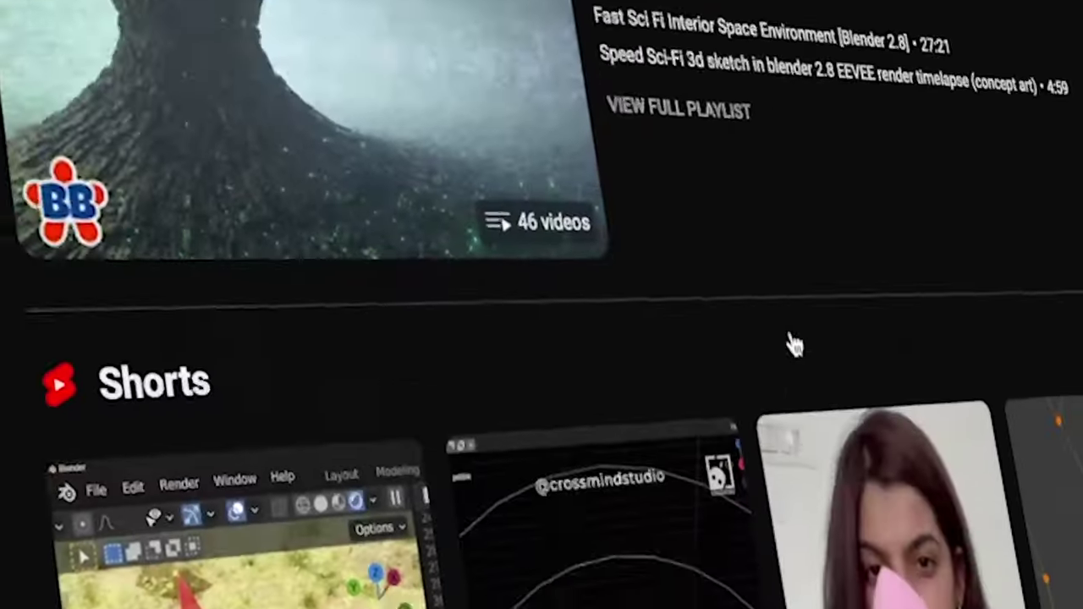
{"action": "scroll", "coordinate": [793, 345], "scroll_direction": "down", "scroll_amount": 20}
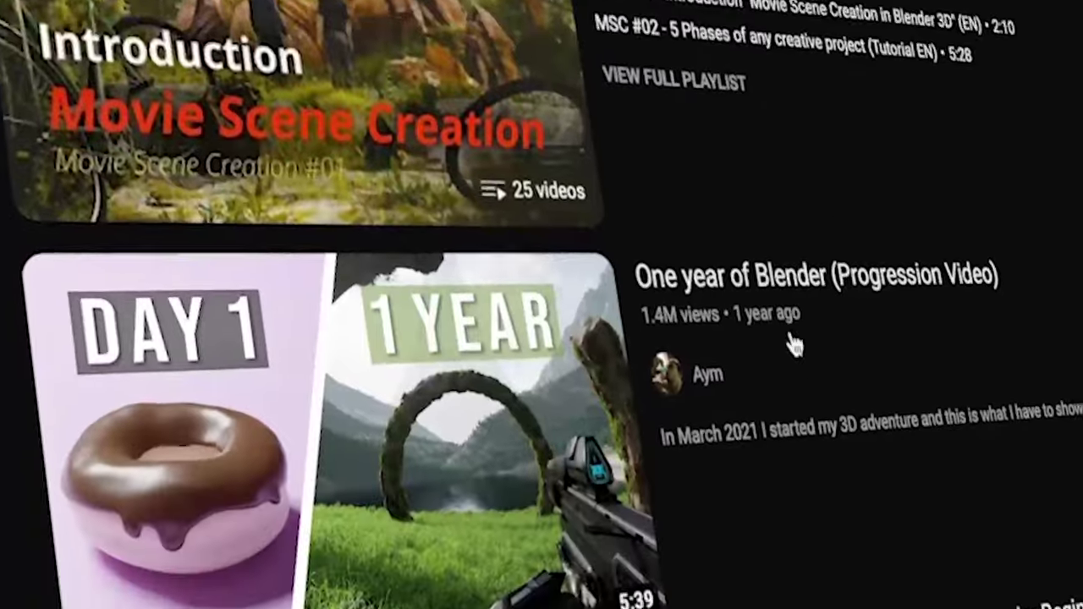
{"action": "scroll", "coordinate": [793, 345], "scroll_direction": "down", "scroll_amount": 20}
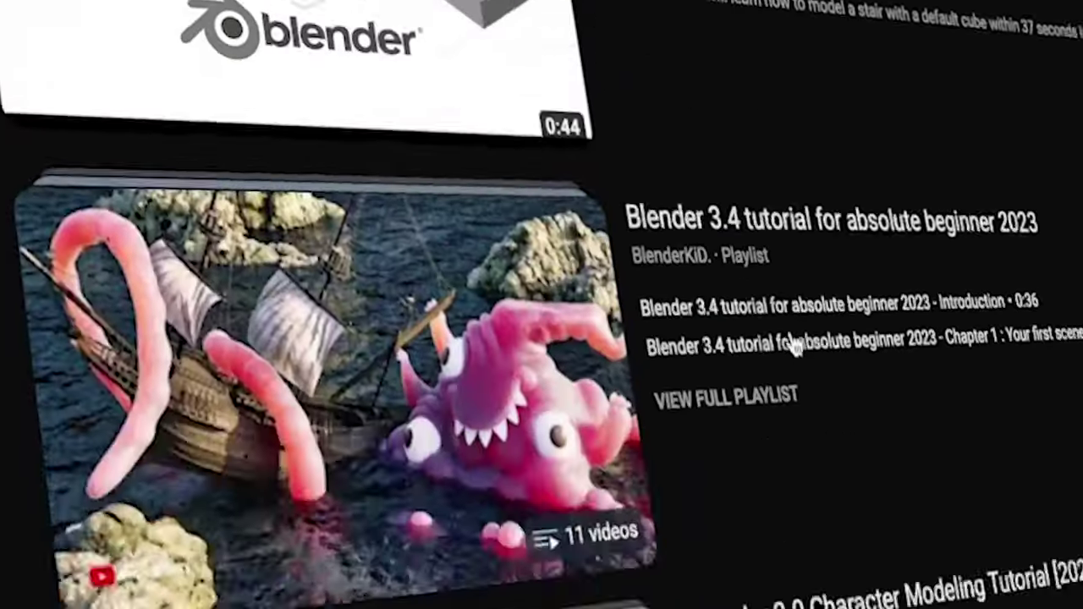
{"action": "scroll", "coordinate": [793, 345], "scroll_direction": "down", "scroll_amount": 20}
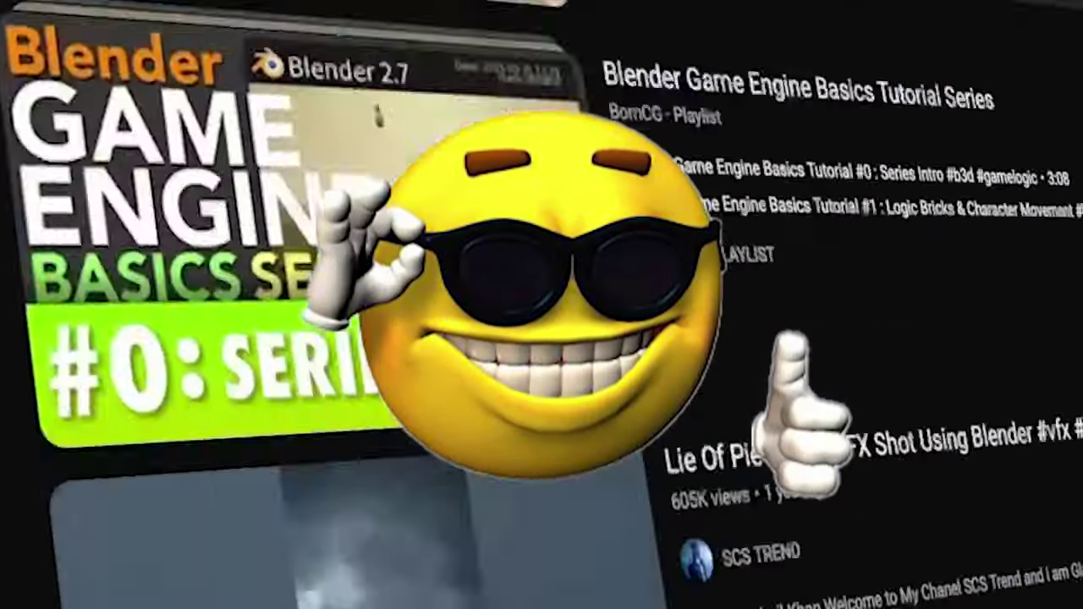
{"action": "scroll", "coordinate": [793, 345], "scroll_direction": "down", "scroll_amount": 20}
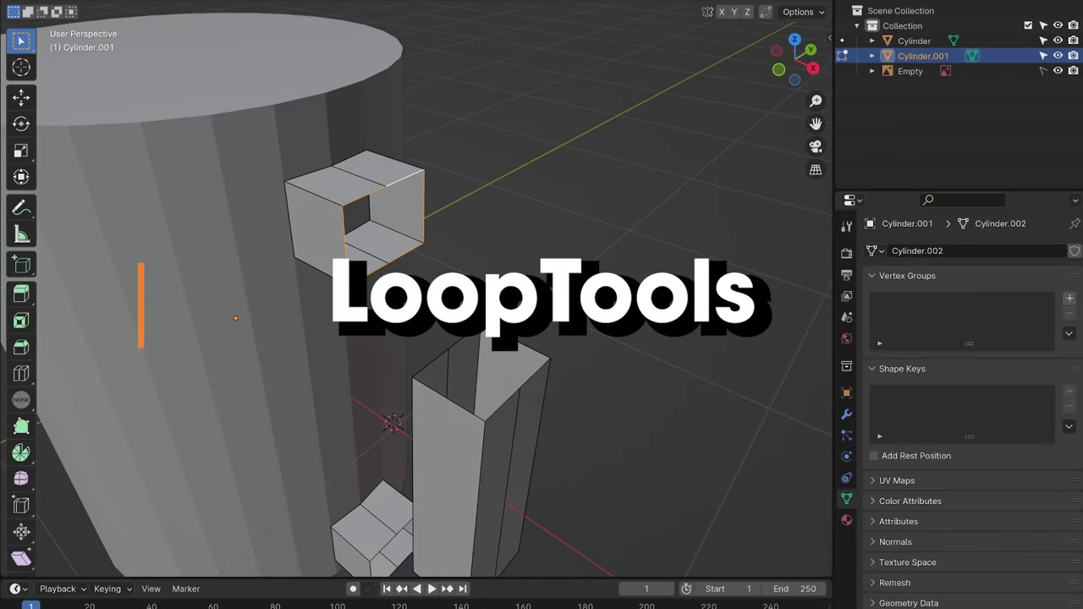
- Bridge the two selected open edge loops of the mug handle's upper corner with LoopTools Bridge, using 6 segments
{"action": "middle_click_drag", "start_coordinate": [532, 308], "coordinate": [525, 254], "text": "shift"}
{"action": "scroll", "coordinate": [538, 270], "scroll_direction": "up", "scroll_amount": 1}
{"action": "scroll", "coordinate": [531, 272], "scroll_direction": "down", "scroll_amount": 3}
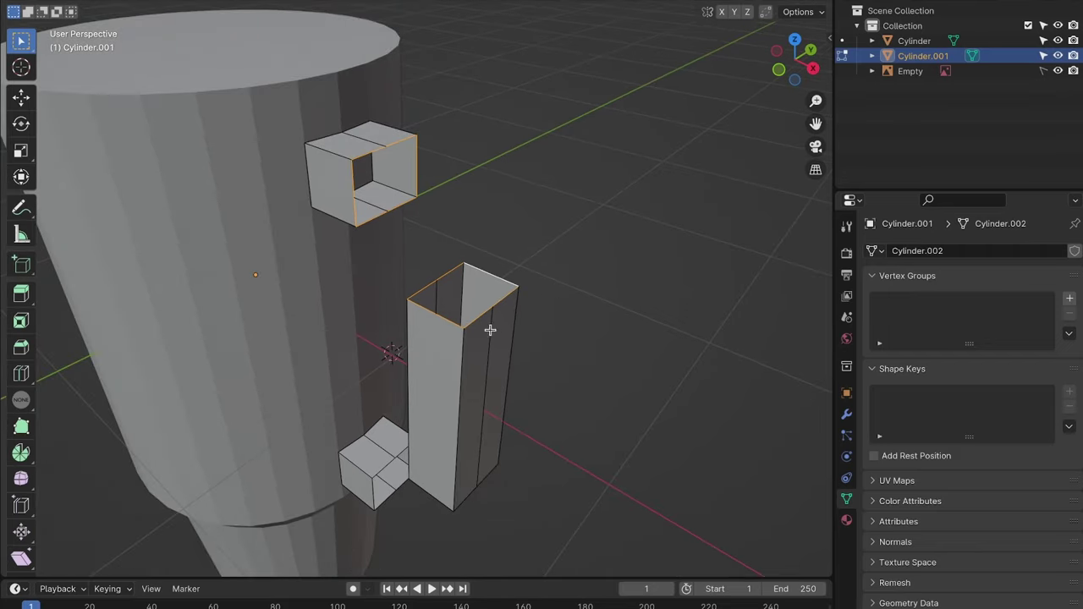
{"action": "middle_click_drag", "start_coordinate": [491, 329], "coordinate": [558, 275]}
{"action": "left_click", "coordinate": [788, 66]}
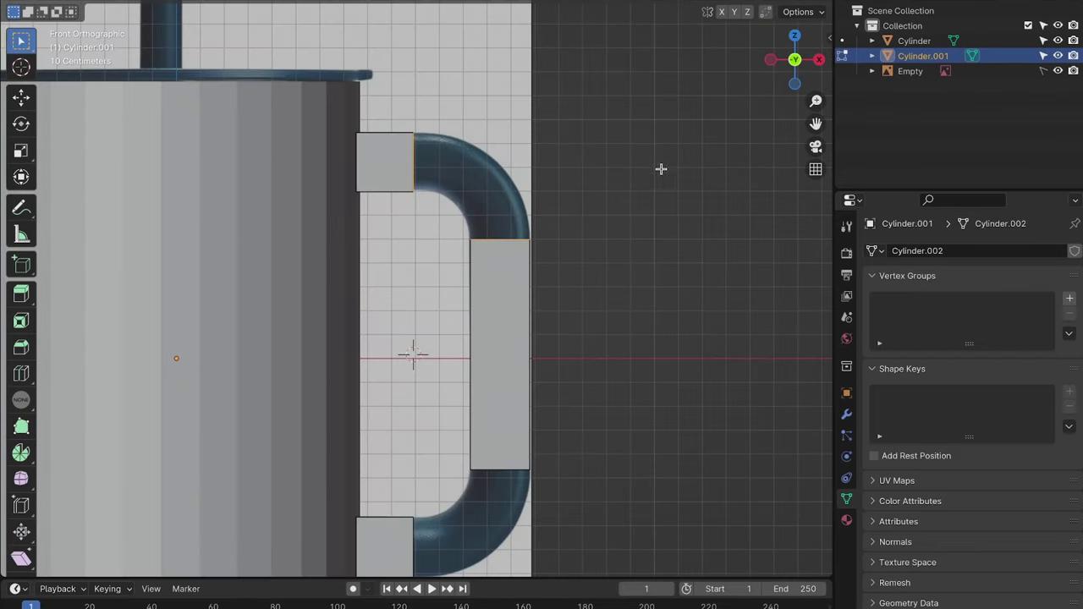
{"action": "scroll", "coordinate": [662, 166], "scroll_direction": "up", "scroll_amount": 2}
{"action": "middle_click_drag", "start_coordinate": [667, 166], "coordinate": [652, 198], "text": "shift"}
{"action": "scroll", "coordinate": [643, 197], "scroll_direction": "up", "scroll_amount": 2}
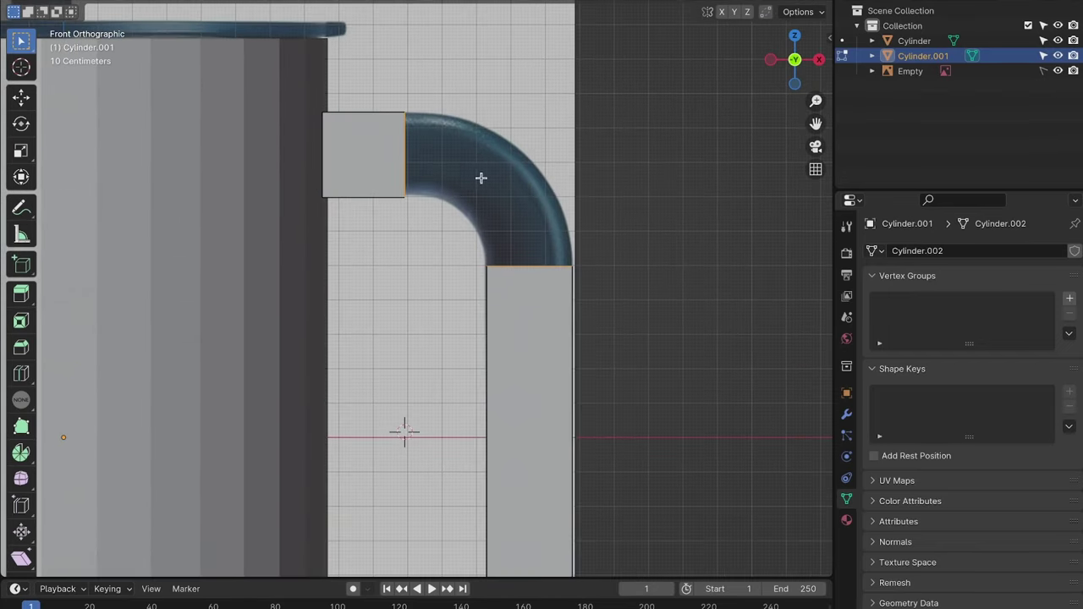
{"action": "right_click", "coordinate": [372, 162]}
{"action": "mouse_move", "coordinate": [357, 128]}
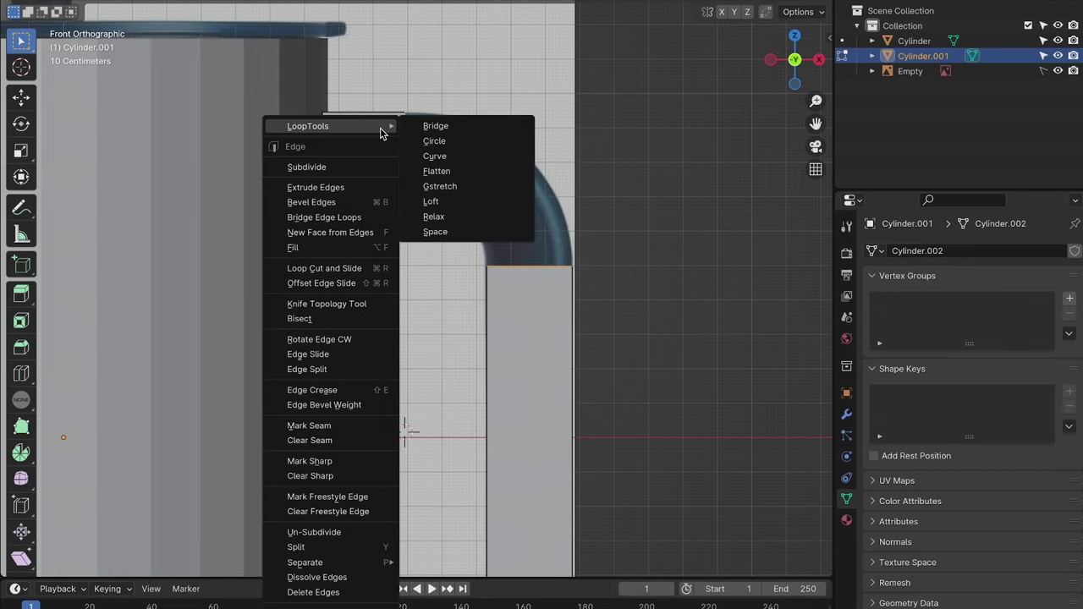
{"action": "left_click", "coordinate": [463, 129]}
{"action": "left_click", "coordinate": [145, 511]}
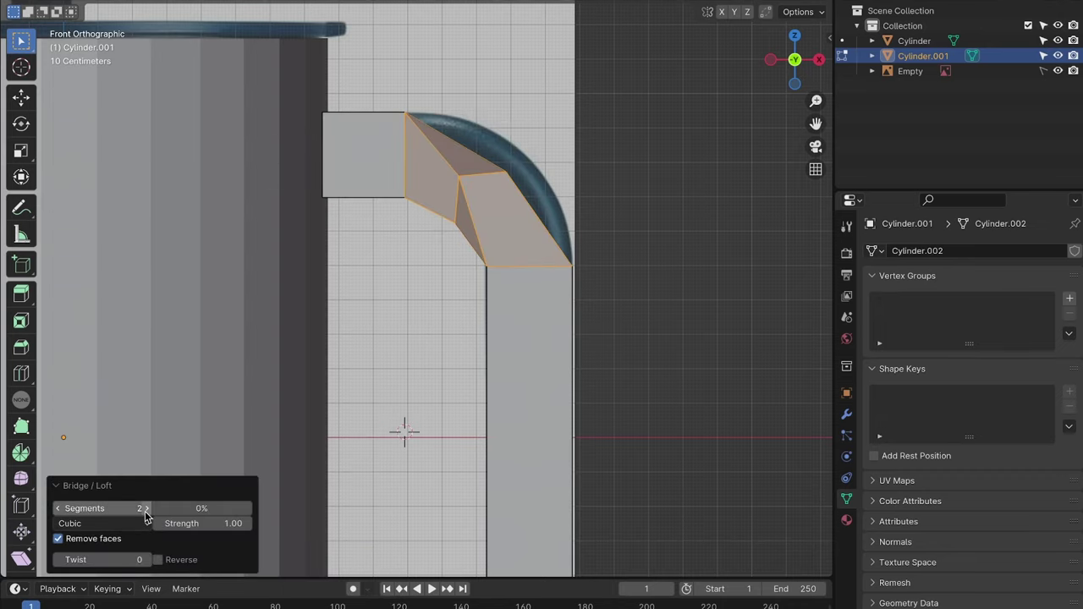
{"action": "left_click", "coordinate": [146, 512]}
{"action": "left_click", "coordinate": [145, 511]}
{"action": "middle_click_drag", "start_coordinate": [626, 253], "coordinate": [446, 252]}
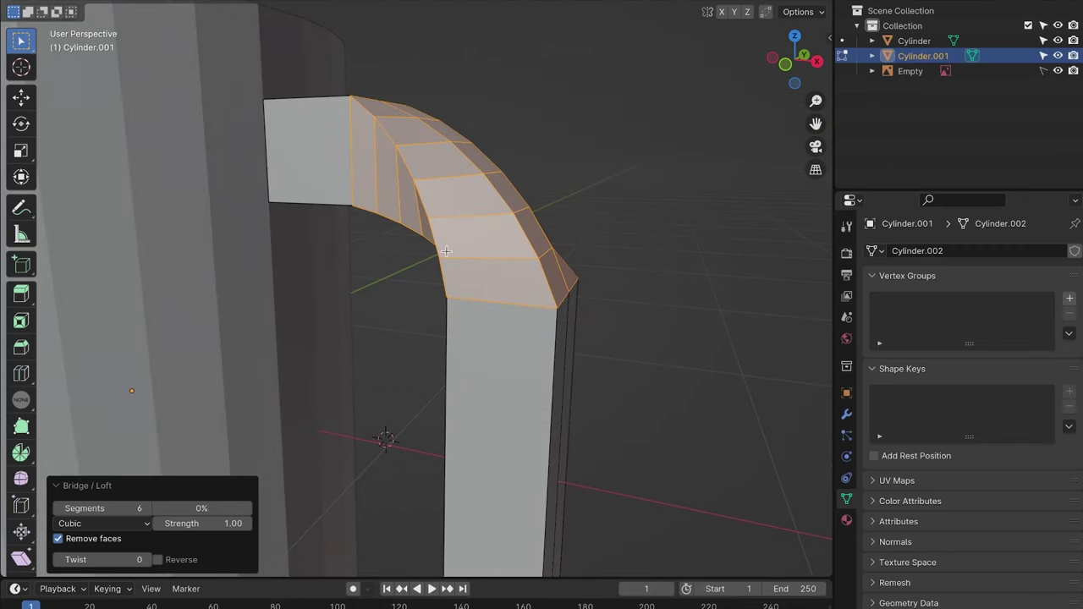
- Adjust the bridge's twist and raise its strength to follow the handle's curve in the reference image
{"action": "left_click", "coordinate": [146, 559]}
{"action": "left_click", "coordinate": [59, 560]}
{"action": "left_click", "coordinate": [59, 560]}
{"action": "middle_click_drag", "start_coordinate": [575, 288], "coordinate": [628, 246]}
{"action": "left_click", "coordinate": [797, 61]}
{"action": "left_click_drag", "start_coordinate": [203, 523], "coordinate": [245, 523]}
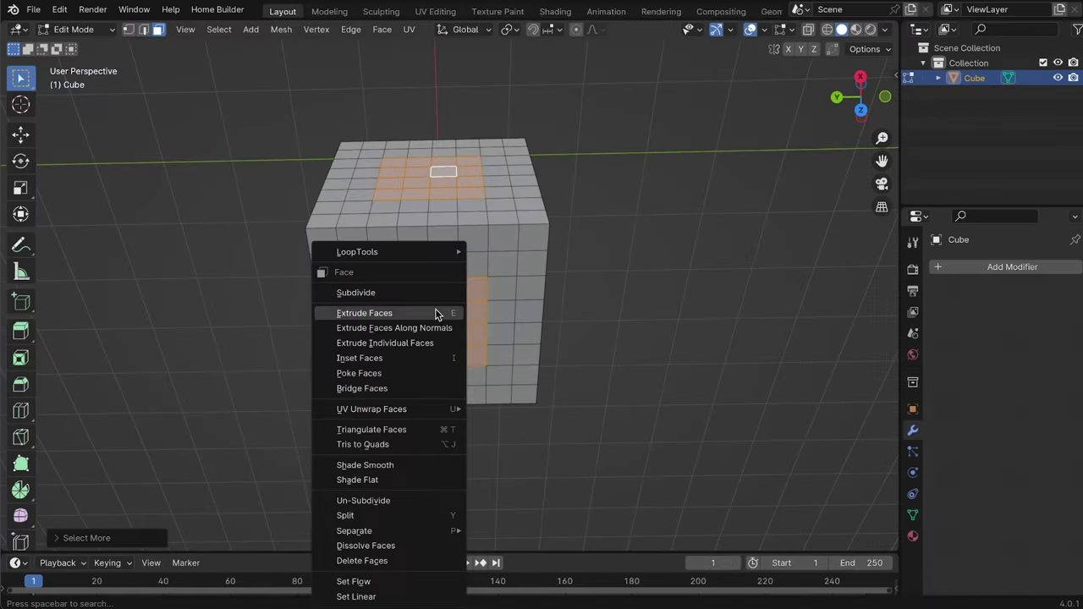
- Reshape the selected face patches on the cube's sides into circles with LoopTools Circle
{"action": "mouse_move", "coordinate": [416, 251]}
{"action": "left_click", "coordinate": [506, 266]}
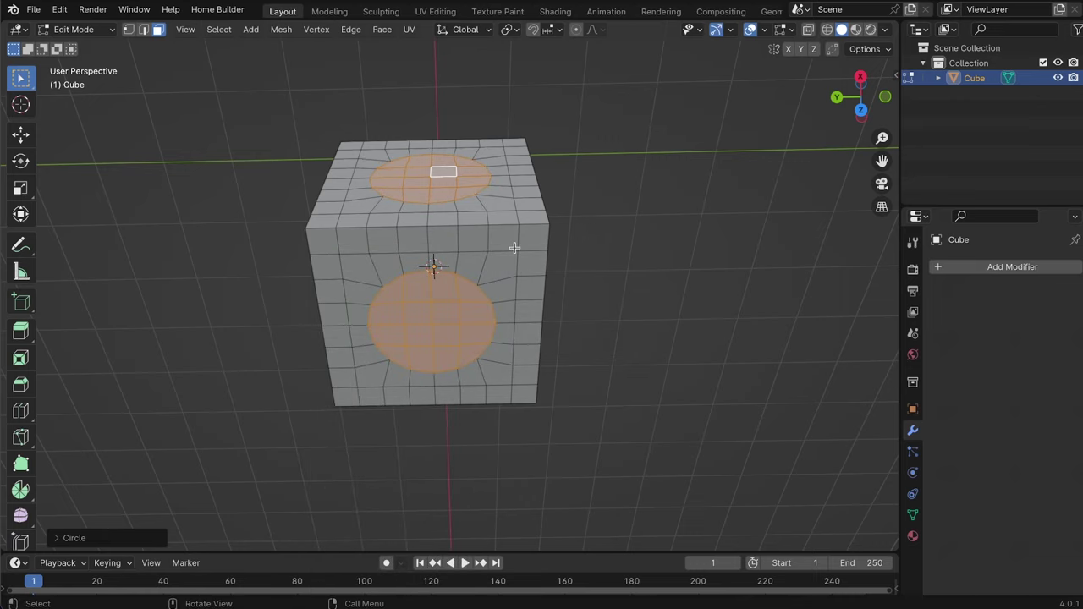
{"action": "mouse_move", "coordinate": [515, 248]}
{"action": "middle_mouse_down"}
{"action": "mouse_move", "coordinate": [464, 298]}
{"action": "mouse_move", "coordinate": [533, 246]}
{"action": "middle_mouse_up"}
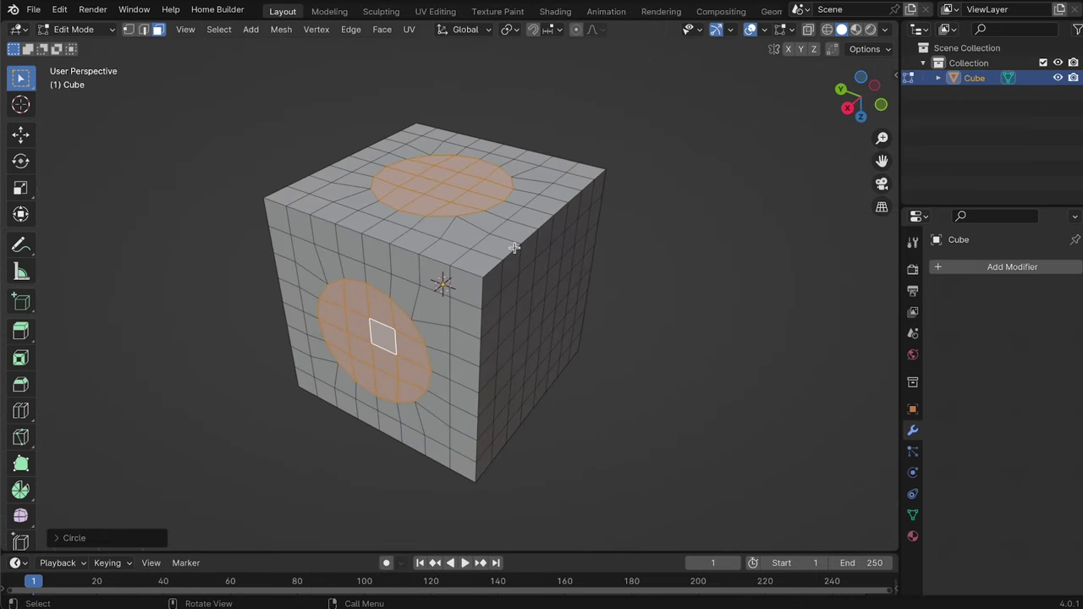
- Extrude the circular face patches outward from the cube along their normals to form short cylinders
{"action": "key", "text": "alt+e"}
{"action": "key", "text": "alt+e"}
{"action": "left_click", "coordinate": [597, 254]}
{"action": "left_click", "coordinate": [625, 281]}
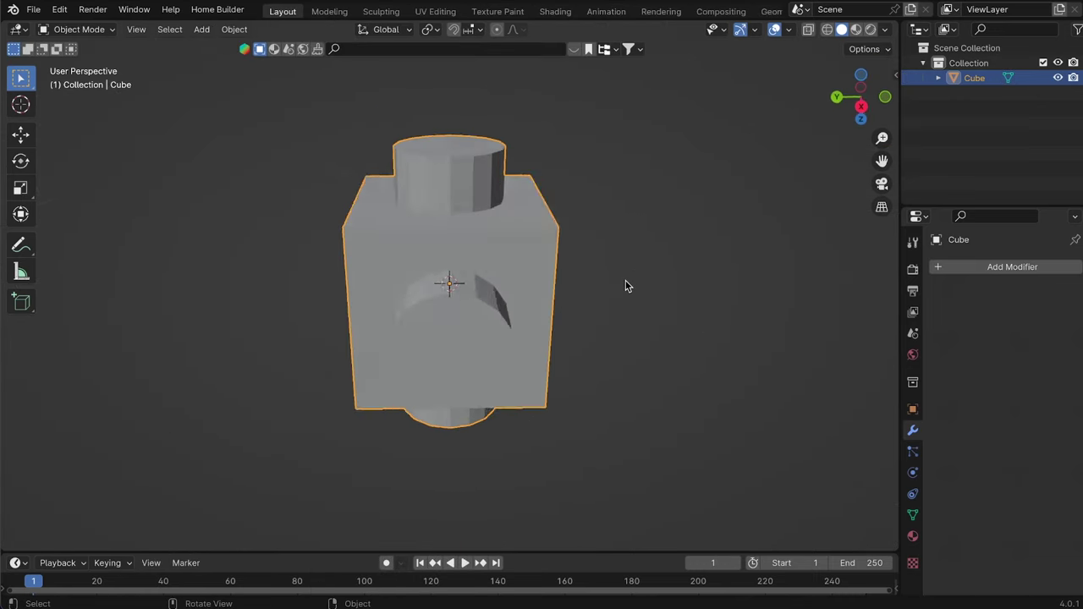
- Apply Shade Smooth to the cube with its extruded cylinders and deselect it
{"action": "right_click", "coordinate": [515, 247]}
{"action": "left_click", "coordinate": [515, 247]}
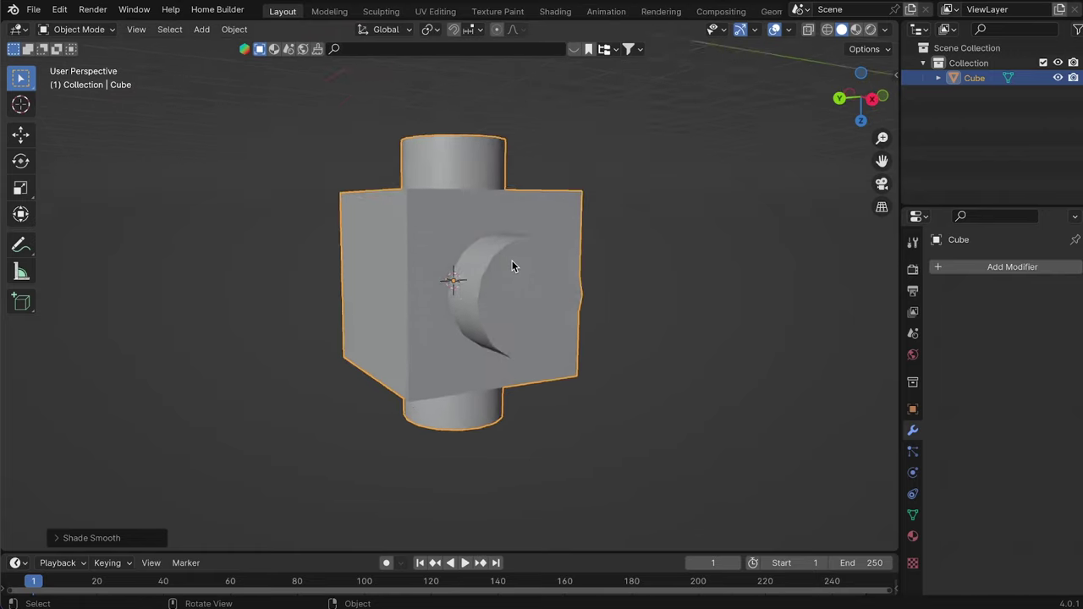
{"action": "middle_click_drag", "start_coordinate": [512, 260], "coordinate": [629, 193]}
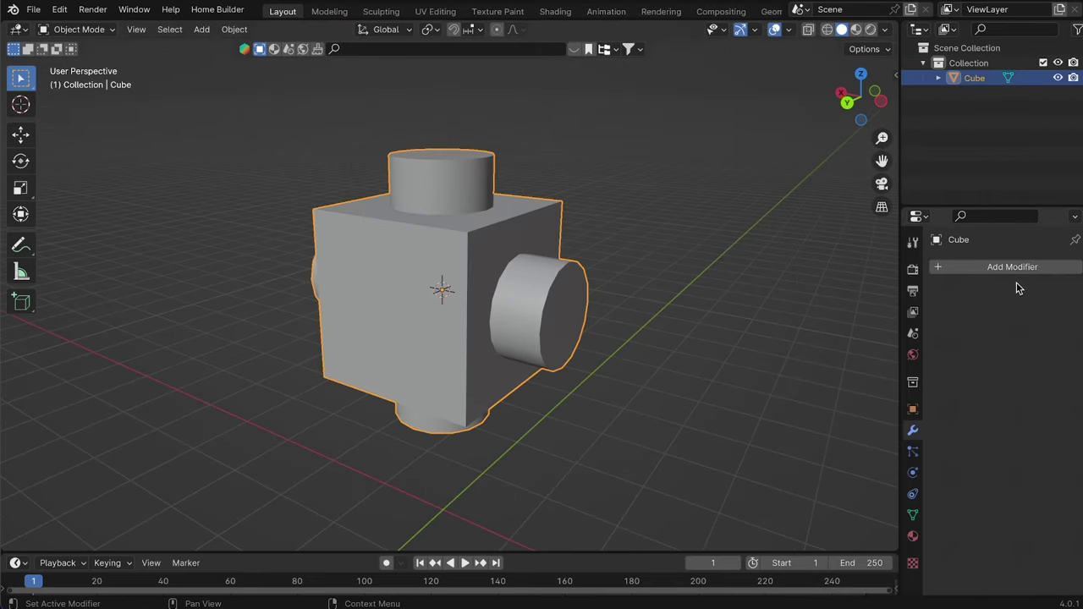
{"action": "left_click", "coordinate": [735, 287]}
{"action": "scroll", "coordinate": [735, 287], "scroll_direction": "up", "scroll_amount": 3}
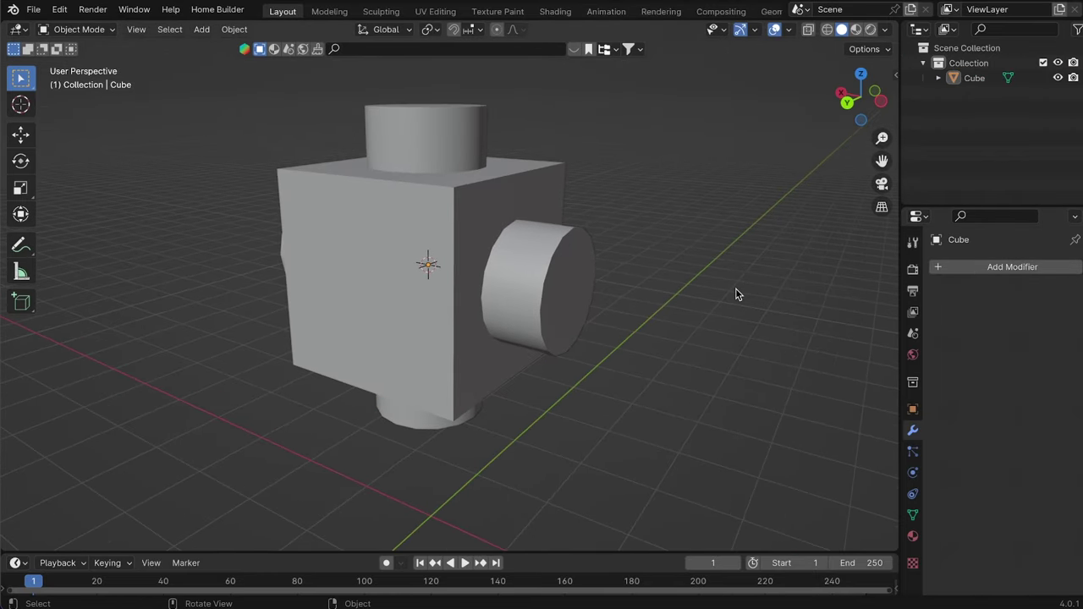
- Add a UV sphere at the 3D cursor
{"action": "left_click", "coordinate": [517, 275]}
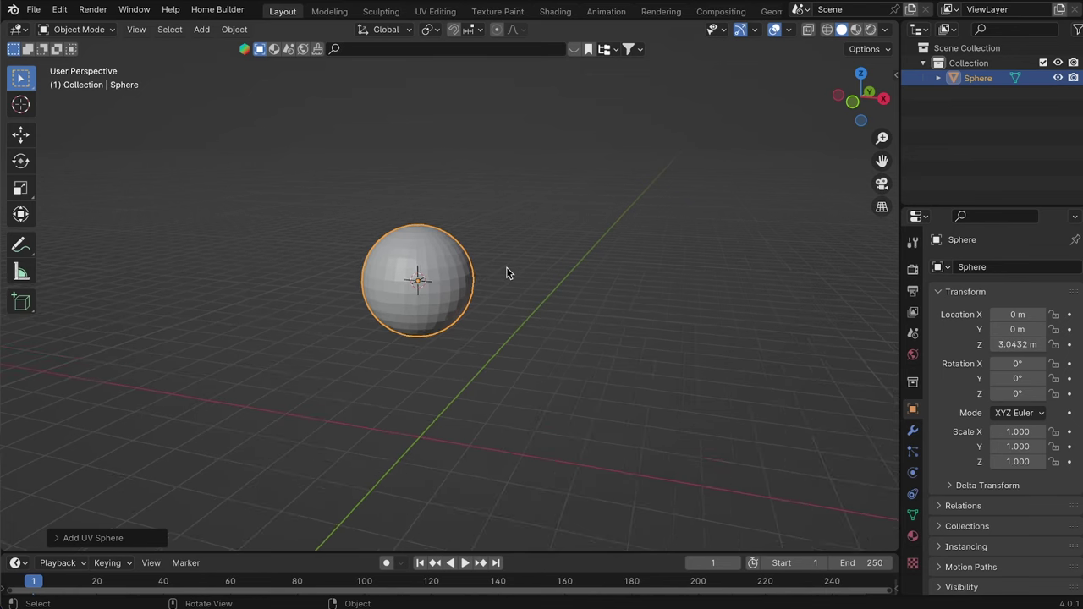
{"action": "middle_click_drag", "start_coordinate": [506, 268], "coordinate": [538, 282]}
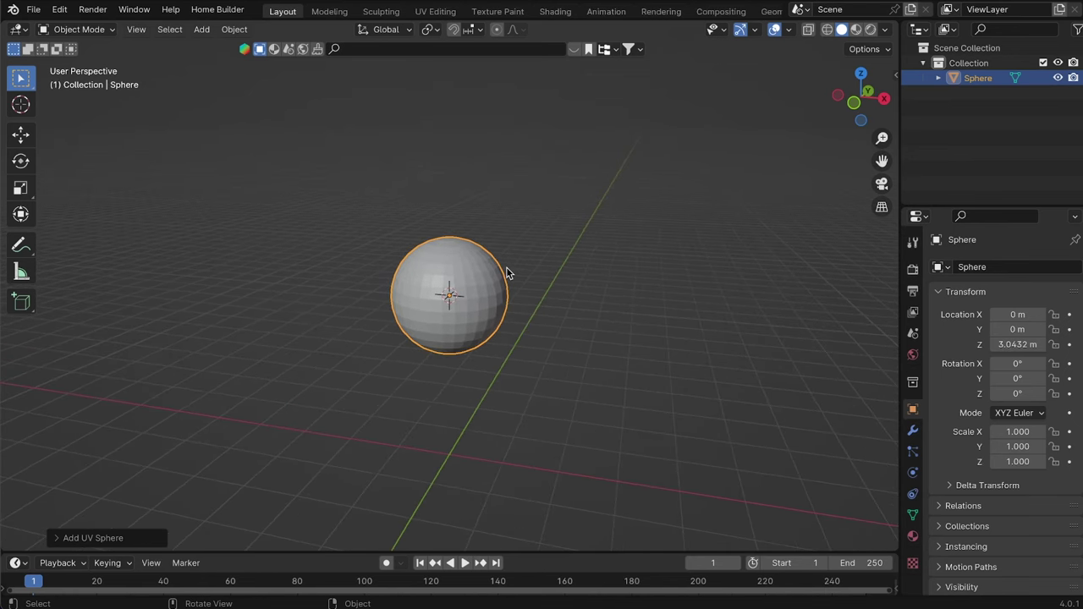
{"action": "scroll", "coordinate": [506, 273], "scroll_direction": "up", "scroll_amount": 6}
- Select the second horizontal face loop above the sphere's equator, flatten it with LoopTools Flatten, and clear the selection
{"action": "key", "text": "Tab"}
{"action": "left_click", "coordinate": [506, 266]}
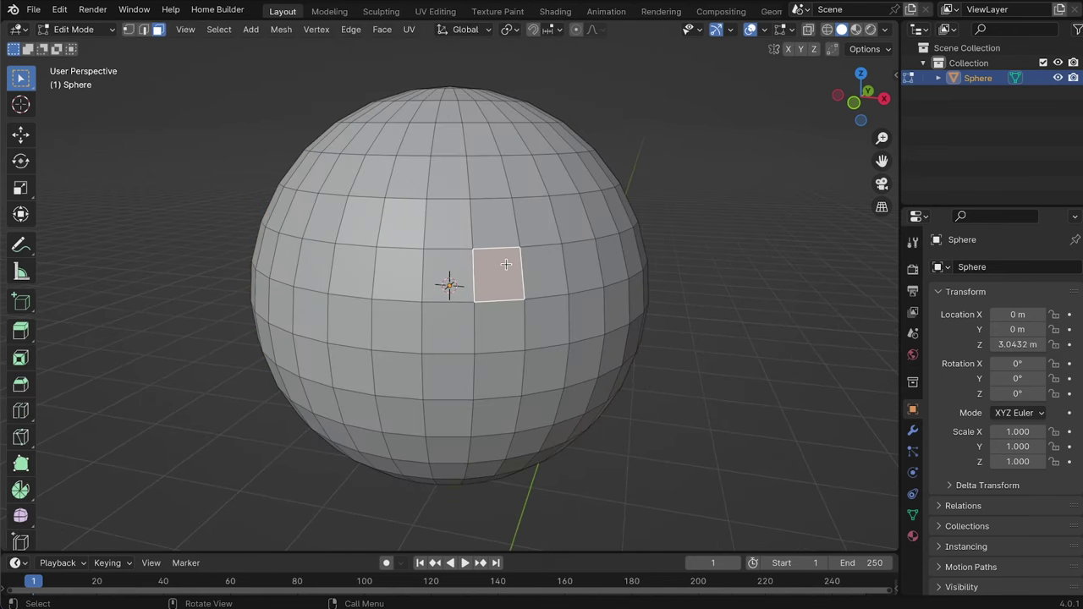
{"action": "left_click", "coordinate": [480, 232]}
{"action": "left_click", "coordinate": [472, 231], "text": "alt"}
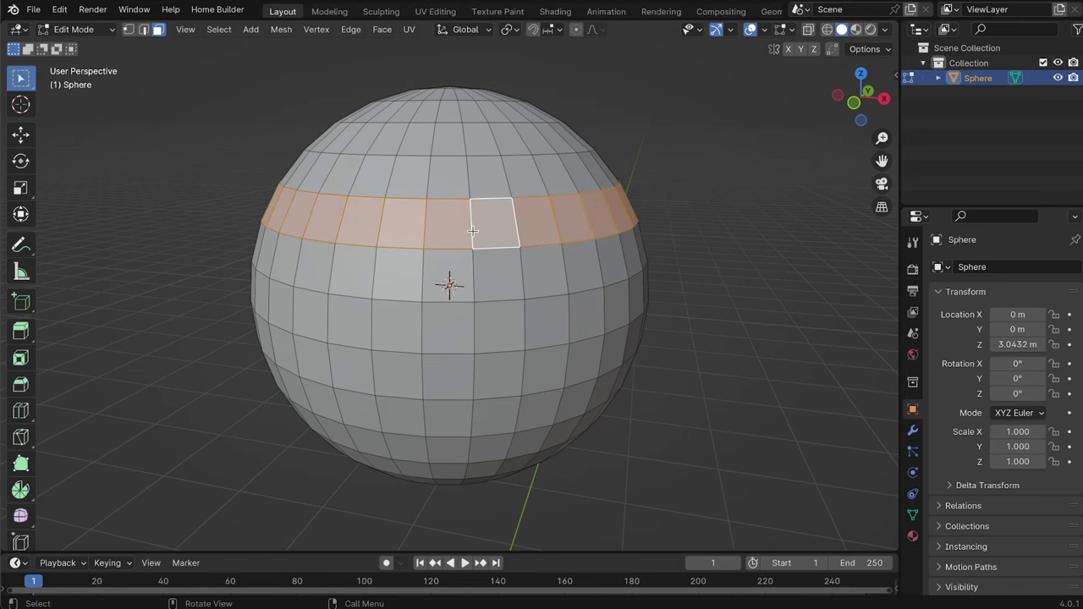
{"action": "right_click", "coordinate": [472, 232]}
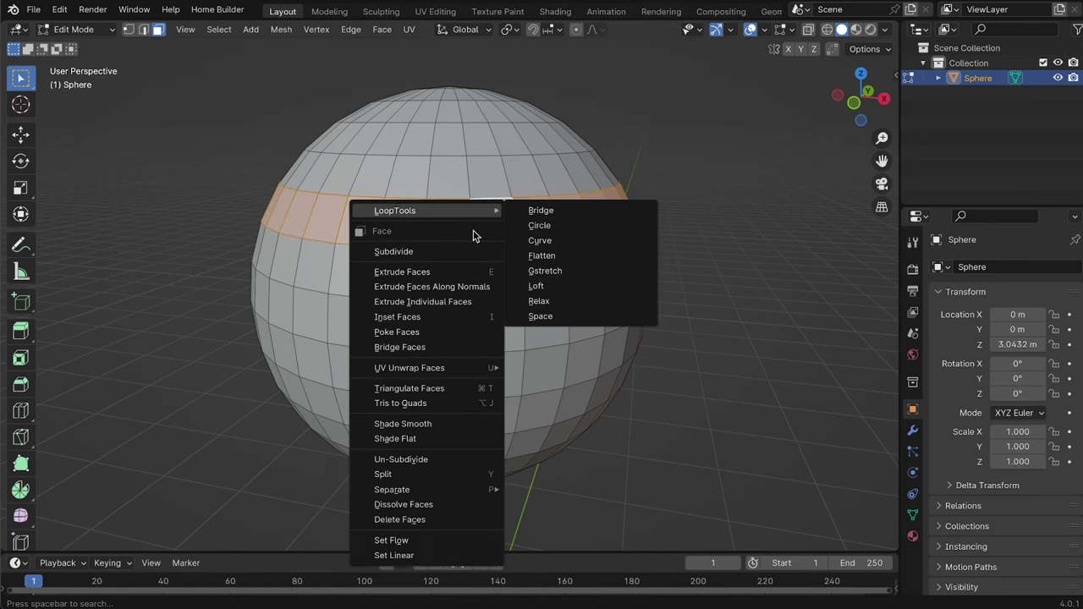
{"action": "left_click", "coordinate": [584, 255]}
{"action": "scroll", "coordinate": [581, 254], "scroll_direction": "up", "scroll_amount": 5}
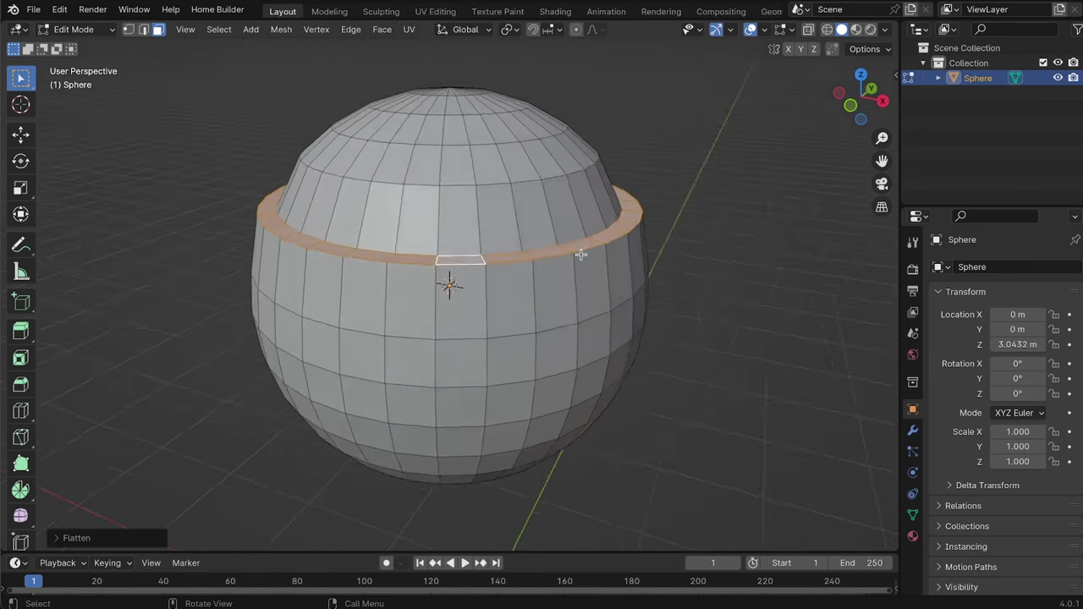
{"action": "left_click", "coordinate": [713, 256]}
{"action": "middle_click_drag", "start_coordinate": [714, 257], "coordinate": [741, 241]}
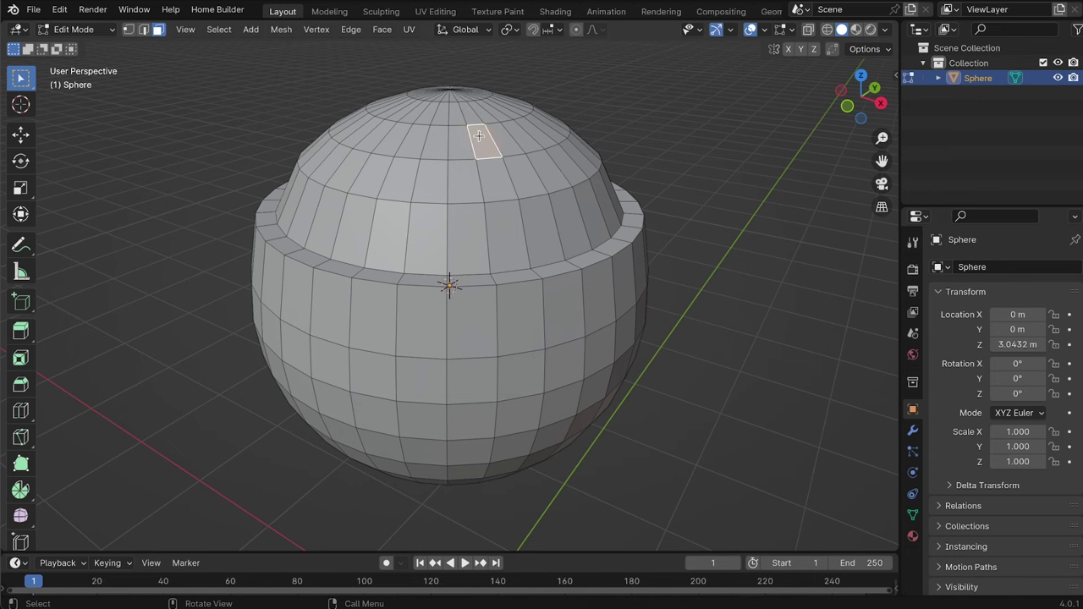
- Select a horizontal face loop near the sphere's top, flatten it with LoopTools Flatten, and clear the selection
{"action": "left_click", "coordinate": [478, 135], "text": "alt"}
{"action": "right_click", "coordinate": [479, 135]}
{"action": "mouse_move", "coordinate": [486, 138]}
{"action": "left_click", "coordinate": [609, 182]}
{"action": "scroll", "coordinate": [603, 159], "scroll_direction": "up", "scroll_amount": 3}
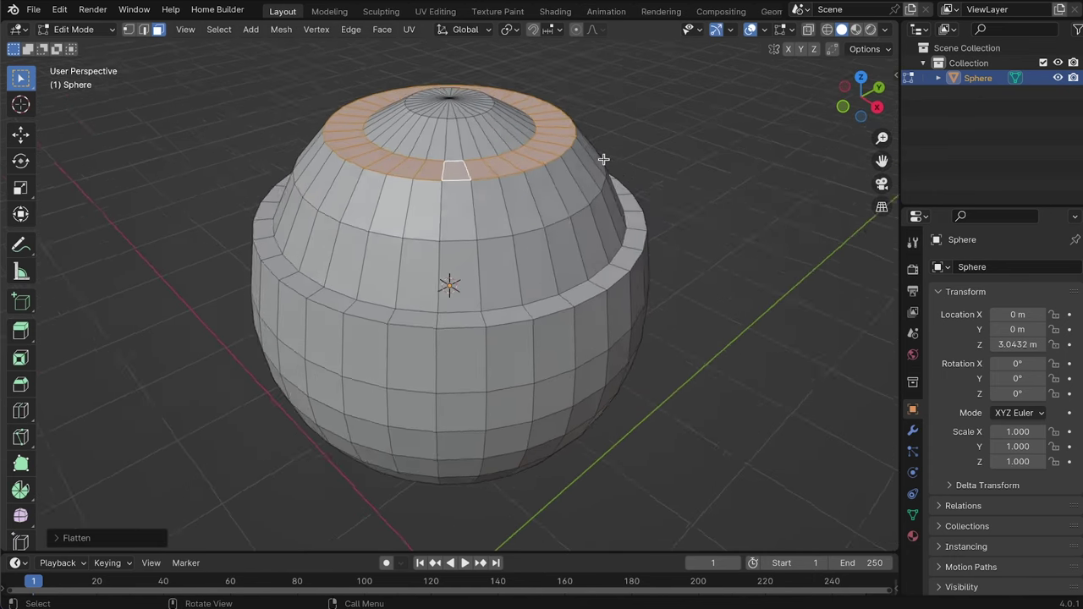
{"action": "left_click", "coordinate": [641, 138]}
- Return to Object Mode, apply Shade Smooth to the sphere, and give it a level 2 subdivision surface
{"action": "key", "text": "Tab"}
{"action": "right_click", "coordinate": [552, 224]}
{"action": "left_click", "coordinate": [542, 226]}
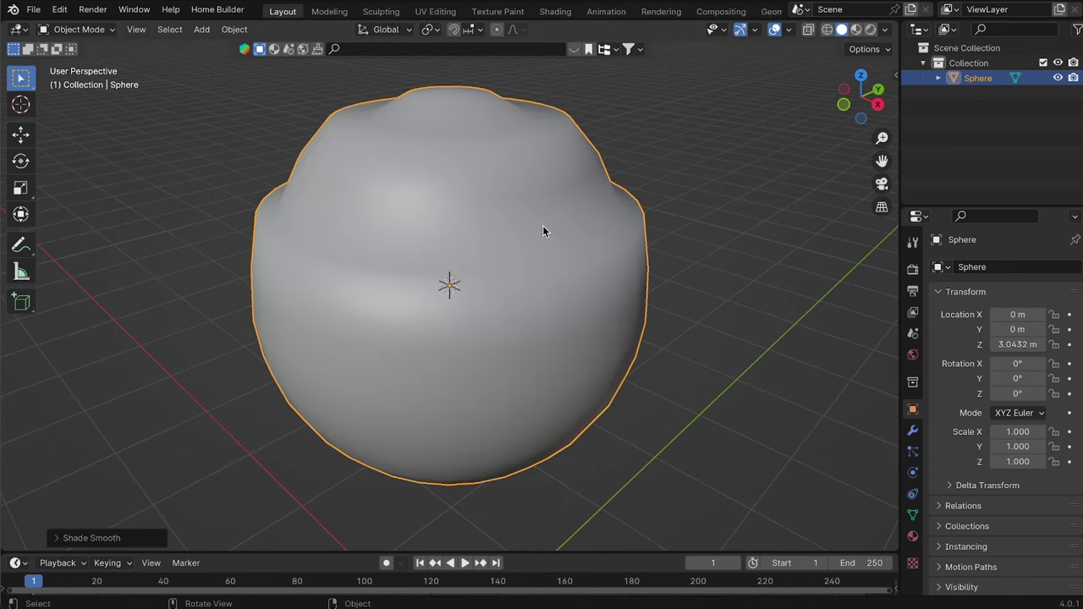
{"action": "key", "text": "ctrl+2"}
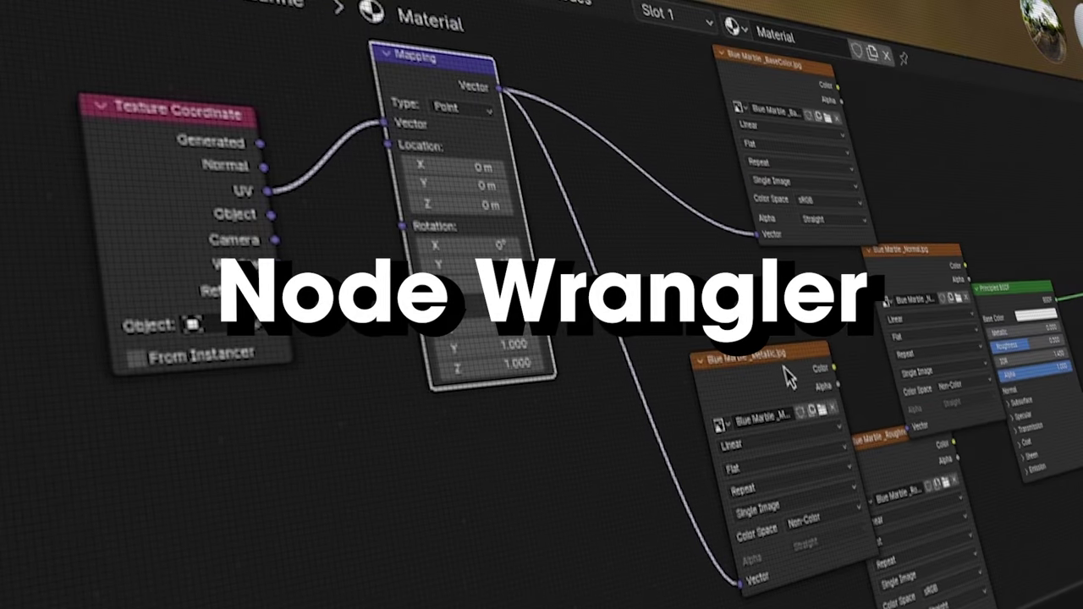
- Move the Roughness and Normal texture nodes apart and connect the Mapping node's Vector output to the Normal texture's Vector input
{"action": "left_click_drag", "start_coordinate": [893, 467], "coordinate": [878, 591]}
{"action": "left_click_drag", "start_coordinate": [919, 251], "coordinate": [951, 121]}
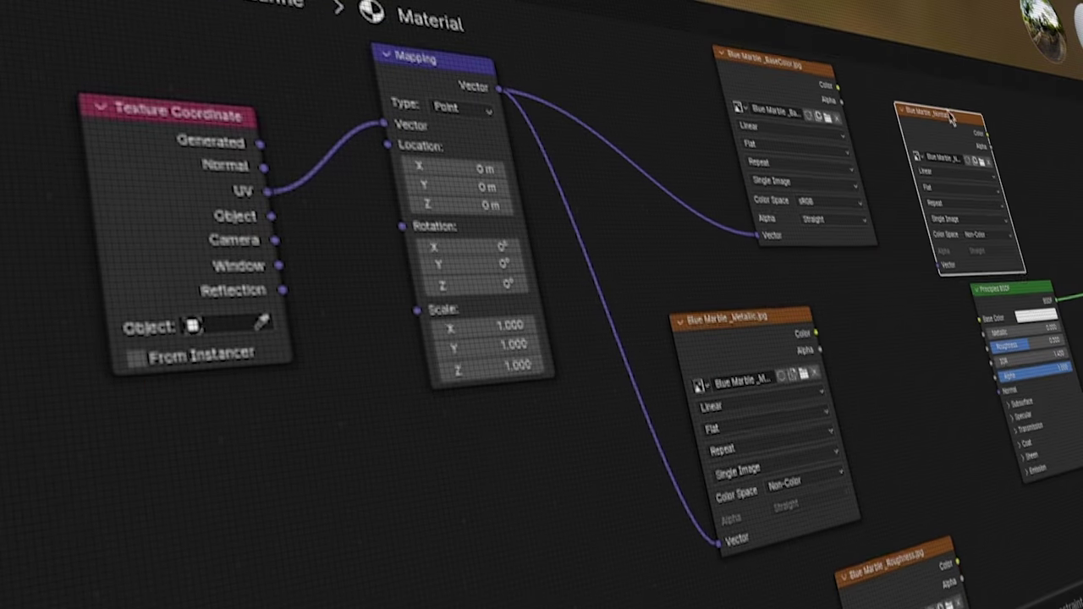
{"action": "scroll", "coordinate": [929, 296], "scroll_direction": "up", "scroll_amount": 1}
{"action": "middle_click_drag", "start_coordinate": [929, 298], "coordinate": [929, 318]}
{"action": "scroll", "coordinate": [929, 317], "scroll_direction": "up", "scroll_amount": 3}
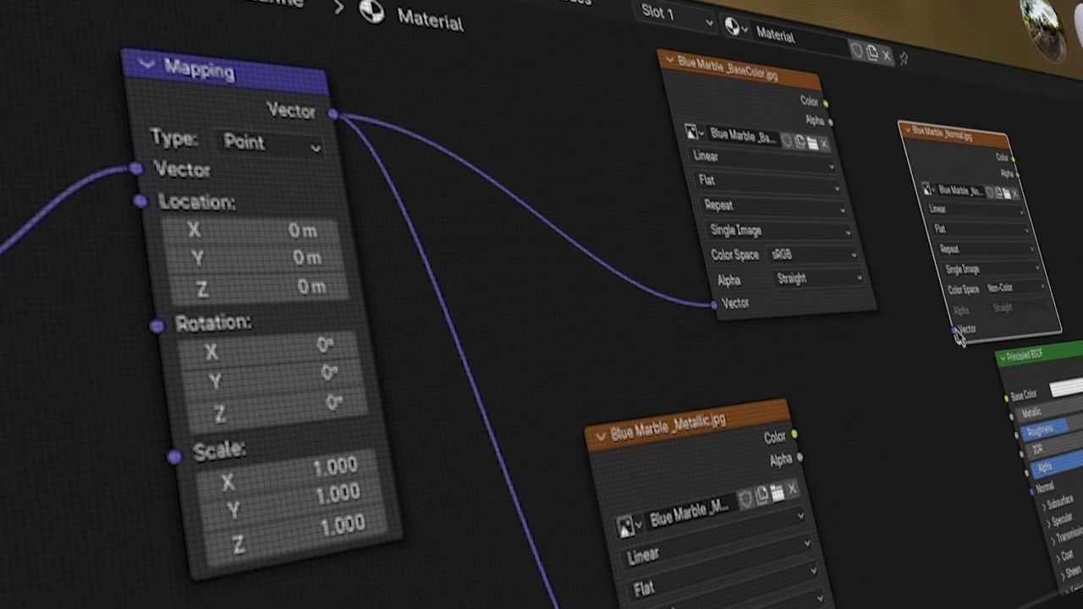
{"action": "left_click_drag", "start_coordinate": [955, 330], "coordinate": [336, 115]}
{"action": "scroll", "coordinate": [931, 126], "scroll_direction": "down", "scroll_amount": 3}
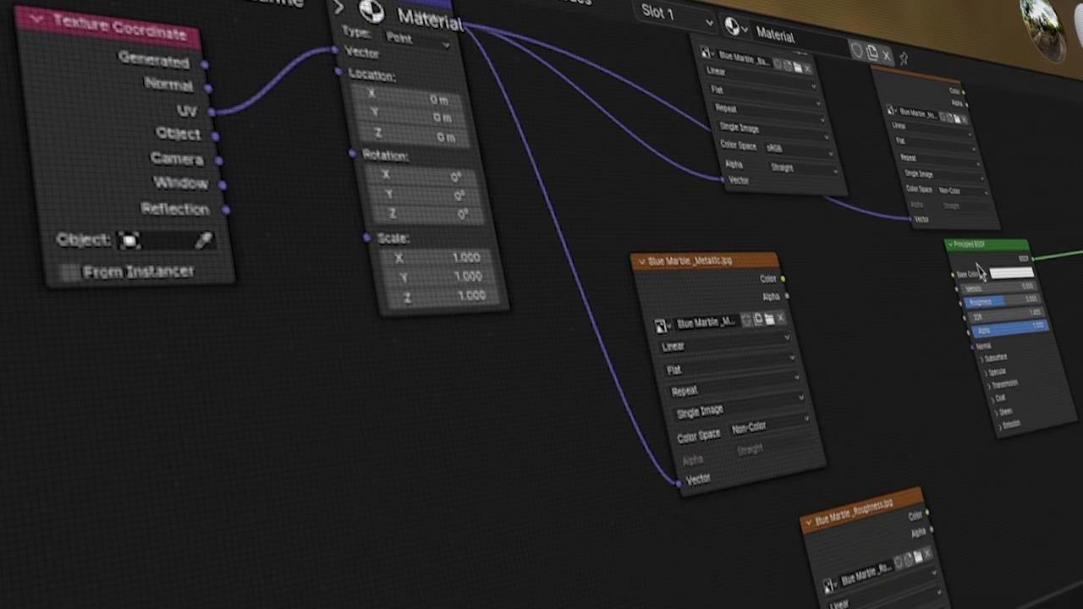
- Rearrange the image texture nodes beside the Principled BSDF node
{"action": "left_click_drag", "start_coordinate": [929, 117], "coordinate": [700, 576]}
{"action": "middle_click_drag", "start_coordinate": [700, 576], "coordinate": [677, 297]}
{"action": "left_click_drag", "start_coordinate": [837, 271], "coordinate": [837, 240]}
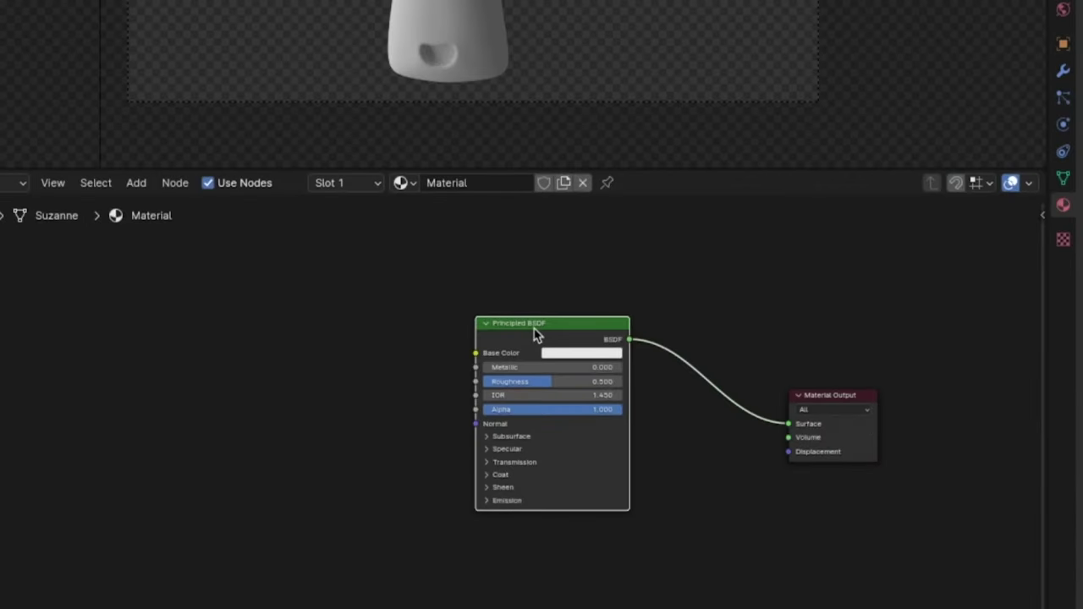
- Run Node Wrangler's Principled Texture Setup on the Principled BSDF with all the Blue Marble images from the Marble 14 folder
{"action": "key", "text": "ctrl+shift+t"}
{"action": "left_click", "coordinate": [317, 102]}
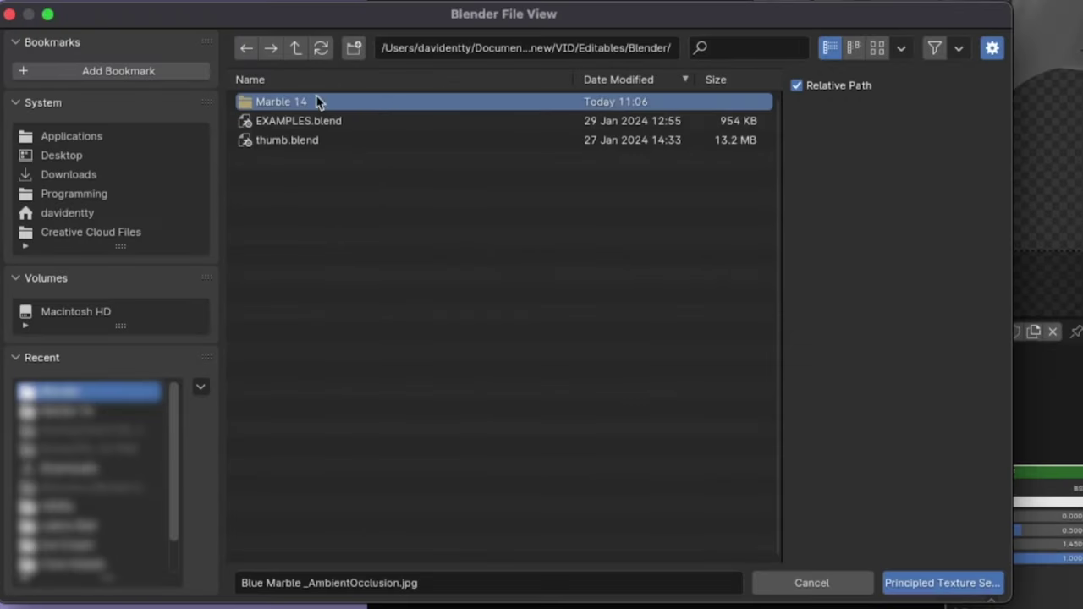
{"action": "double_click", "coordinate": [329, 106]}
{"action": "key", "text": "a"}
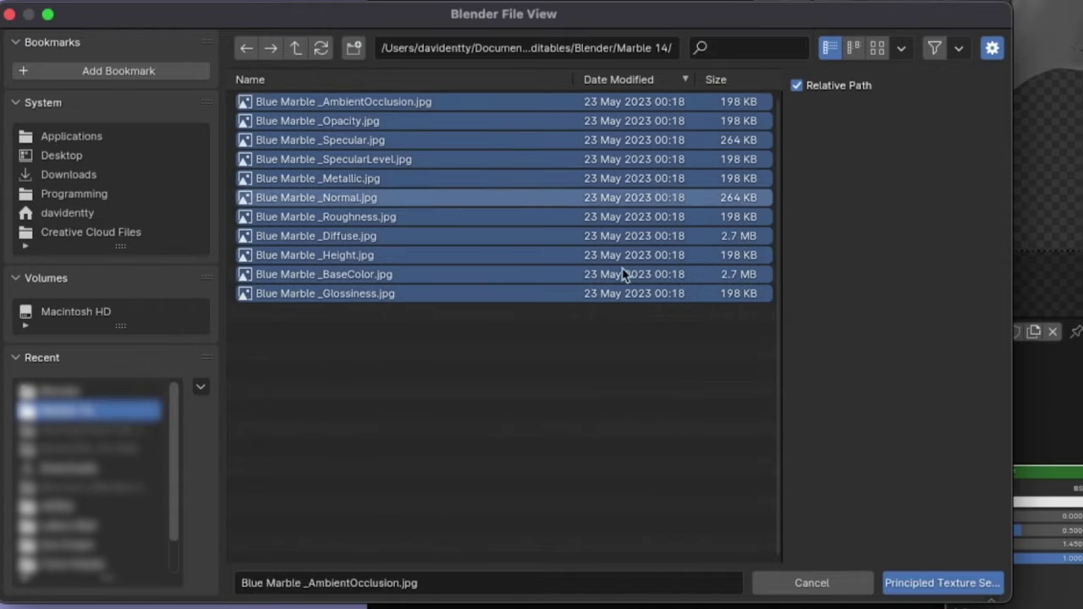
{"action": "key", "text": "Return"}
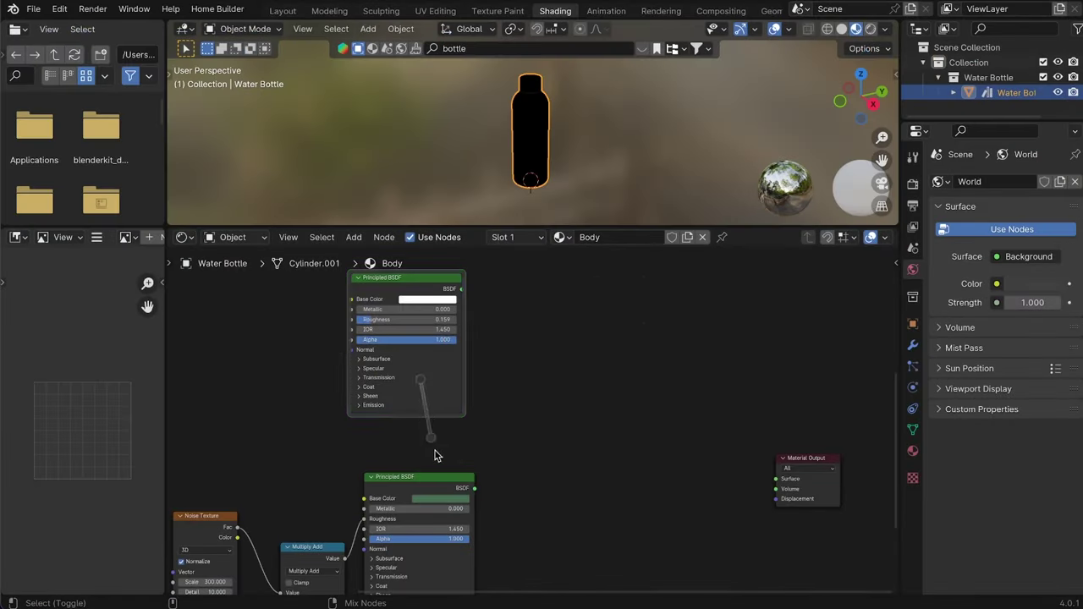
- Mix the two Principled BSDF nodes of the water bottle's Body material with Node Wrangler's Mix Nodes
{"action": "right_click_drag", "start_coordinate": [423, 372], "coordinate": [436, 487], "text": "ctrl+shift"}
{"action": "scroll", "coordinate": [638, 346], "scroll_direction": "up", "scroll_amount": 1}
{"action": "scroll", "coordinate": [513, 348], "scroll_direction": "down", "scroll_amount": 2}
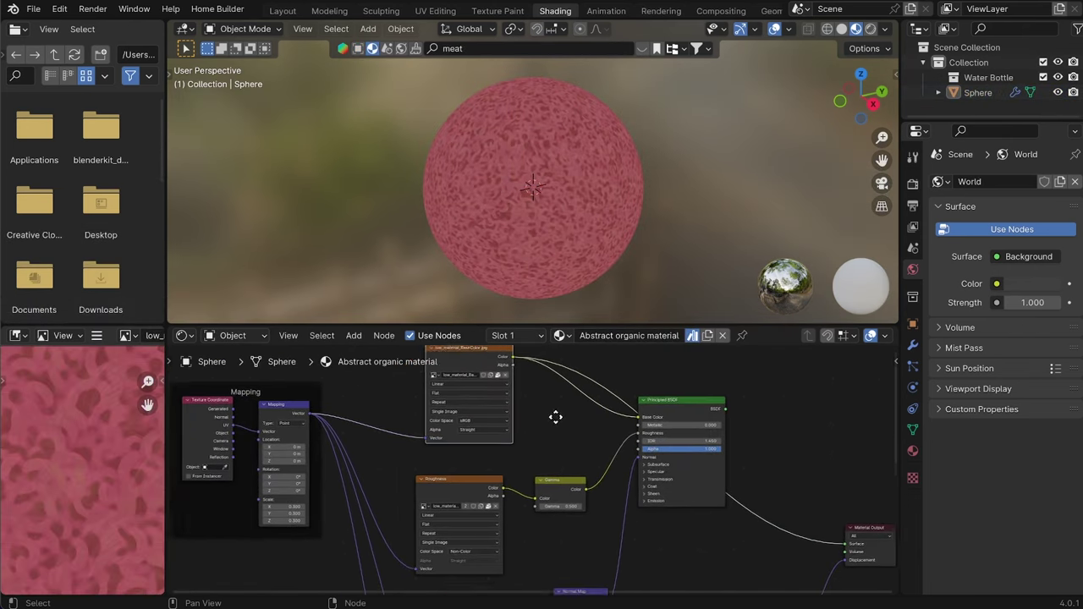
- Preview the normal image texture, the height image texture and the Normal Map node one after another on the sphere
{"action": "middle_click_drag", "start_coordinate": [553, 415], "coordinate": [463, 382]}
{"action": "scroll", "coordinate": [509, 508], "scroll_direction": "down", "scroll_amount": 2}
{"action": "middle_click_drag", "start_coordinate": [501, 512], "coordinate": [497, 454]}
{"action": "left_click", "coordinate": [467, 442], "text": "ctrl+shift"}
{"action": "left_click", "coordinate": [457, 547], "text": "ctrl+shift"}
{"action": "left_click", "coordinate": [535, 422], "text": "ctrl+shift"}
- Preview the Displacement node's output on the sphere and switch the preview back to the Normal Map node
{"action": "middle_click_drag", "start_coordinate": [689, 460], "coordinate": [568, 460]}
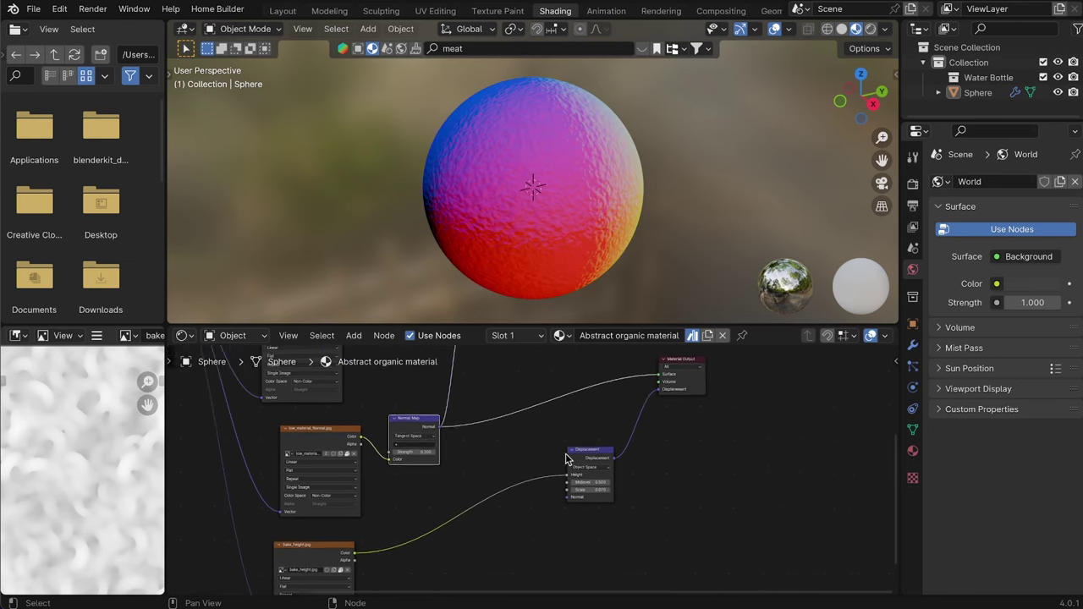
{"action": "scroll", "coordinate": [559, 461], "scroll_direction": "up", "scroll_amount": 6}
{"action": "left_click", "coordinate": [647, 441], "text": "ctrl+shift"}
{"action": "left_click", "coordinate": [369, 380], "text": "ctrl+shift"}
{"action": "middle_click_drag", "start_coordinate": [551, 410], "coordinate": [619, 583]}
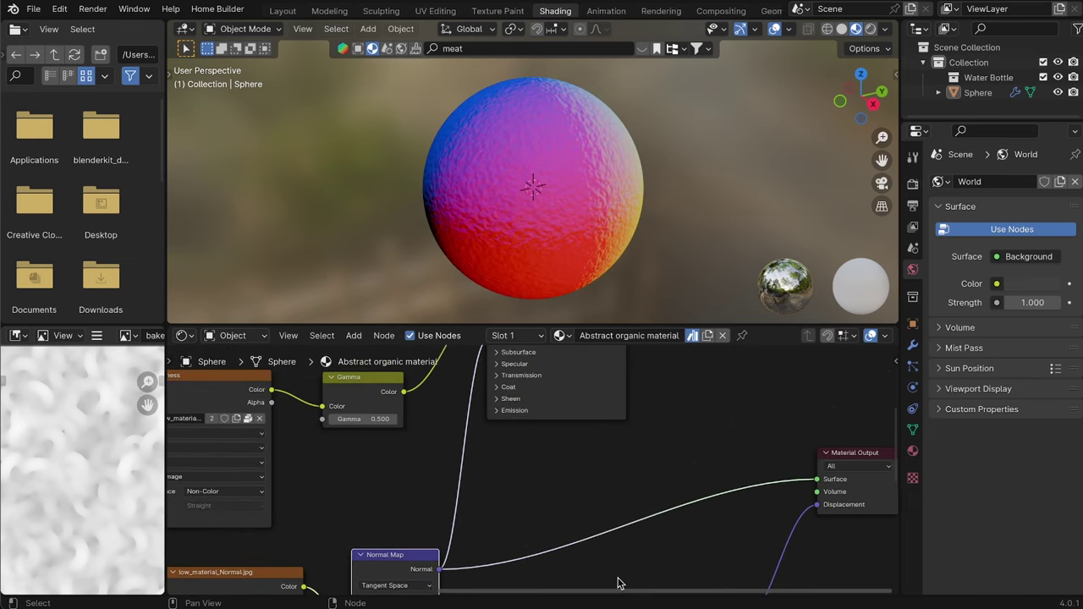
{"action": "scroll", "coordinate": [601, 577], "scroll_direction": "down", "scroll_amount": 7}
{"action": "middle_click_drag", "start_coordinate": [454, 437], "coordinate": [519, 467]}
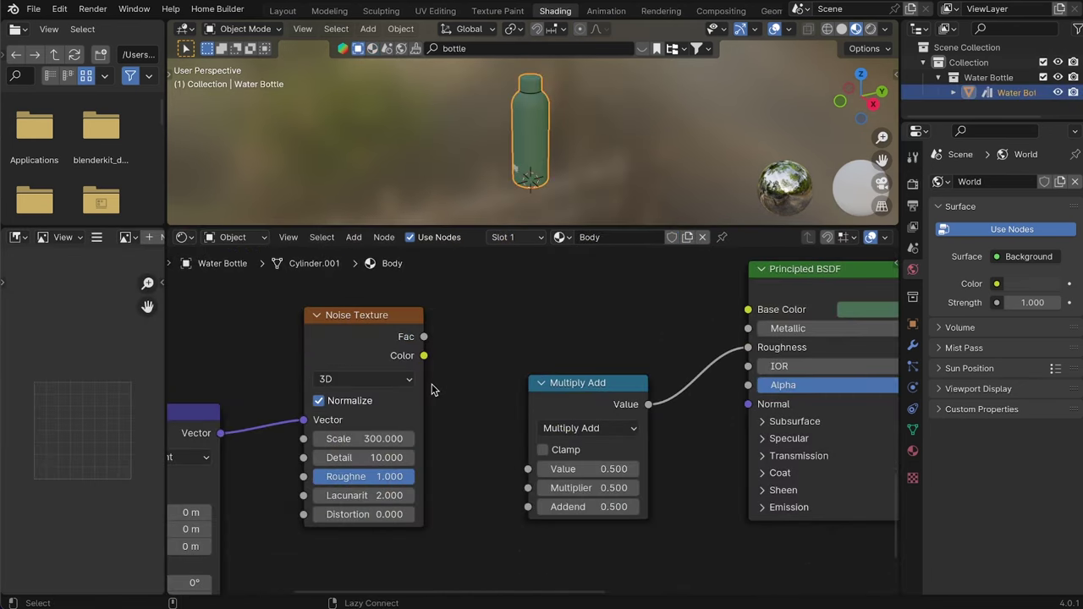
- Lazy-connect the Noise Texture's Fac output to the Multiply Add node's Value input and remove that link again
{"action": "right_click_drag", "start_coordinate": [429, 387], "coordinate": [533, 414], "text": "alt"}
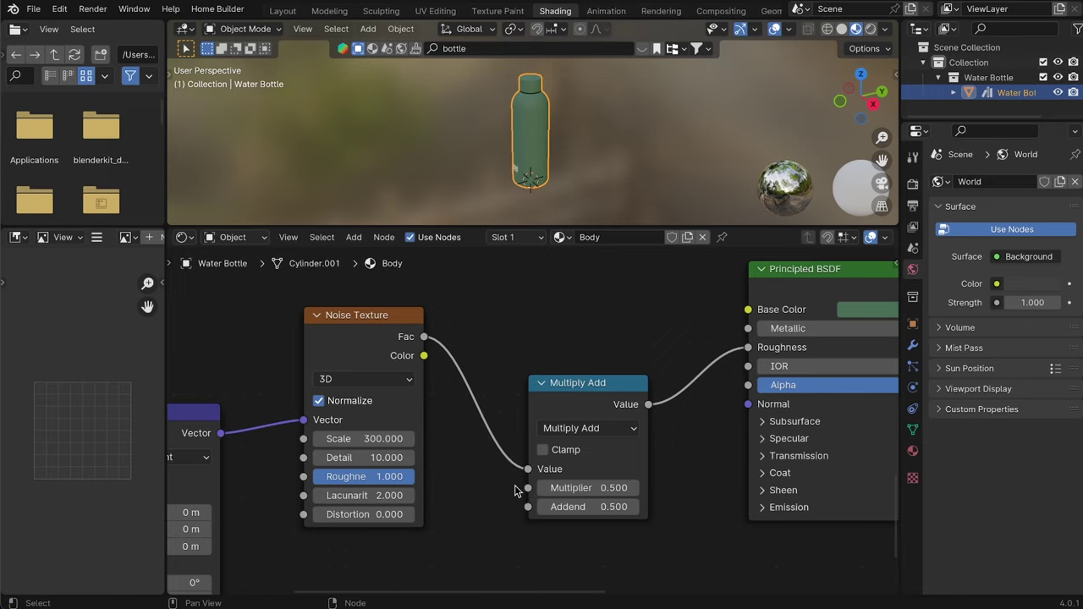
{"action": "left_click_drag", "start_coordinate": [529, 470], "coordinate": [434, 352]}
- Connect the Noise Texture's Color output to the first Value input of Multiply Add by choosing the sockets with Lazy Connect
{"action": "right_click_drag", "start_coordinate": [430, 361], "coordinate": [533, 481], "text": "alt"}
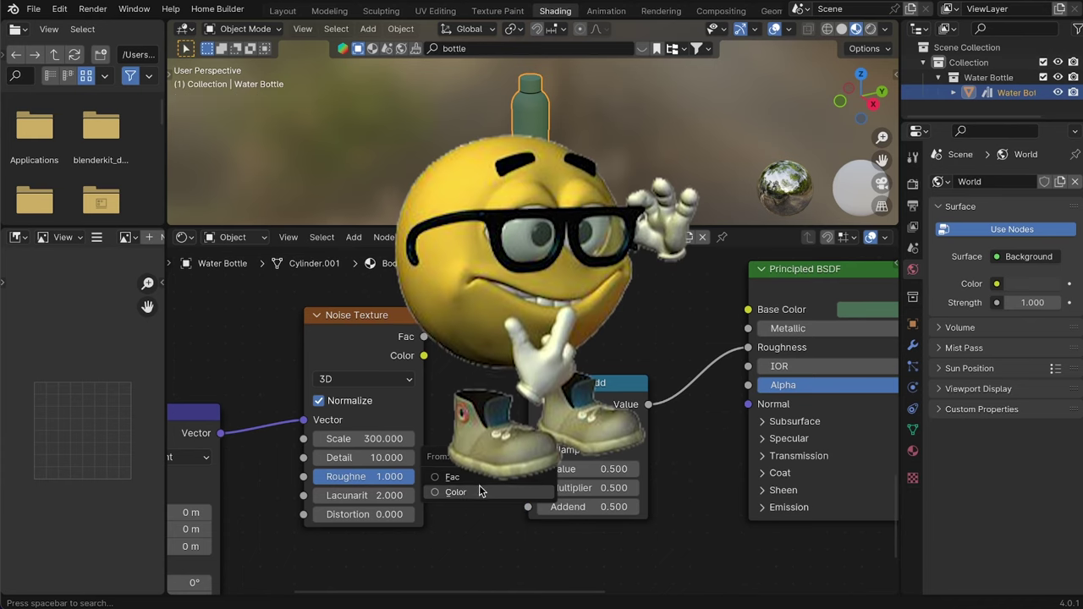
{"action": "left_click", "coordinate": [487, 491]}
{"action": "left_click", "coordinate": [462, 488]}
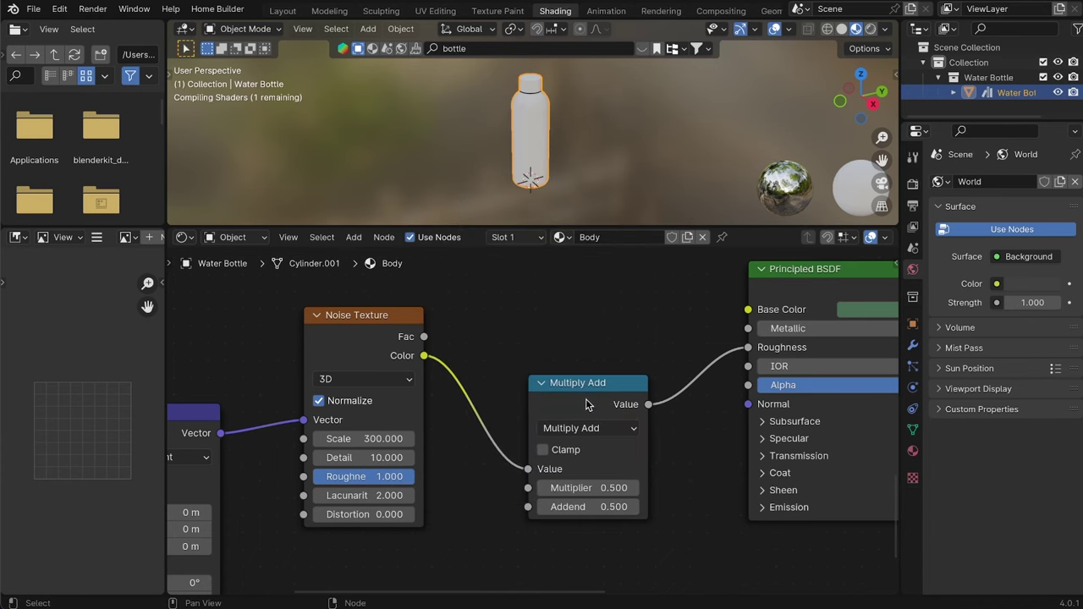
{"action": "scroll", "coordinate": [614, 432], "scroll_direction": "down", "scroll_amount": 1}
{"action": "middle_click_drag", "start_coordinate": [578, 412], "coordinate": [508, 427]}
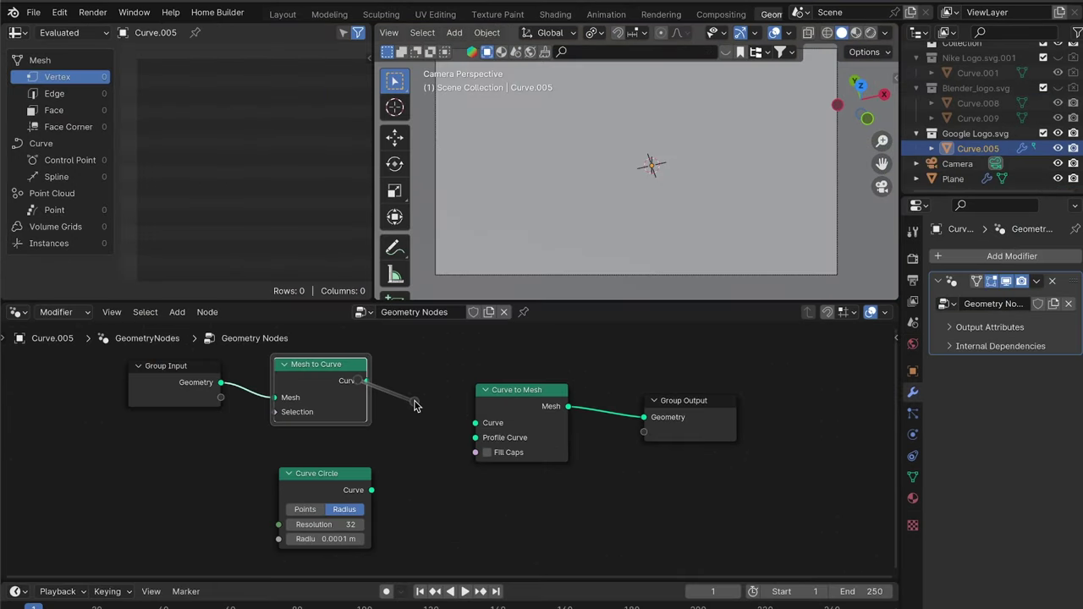
- Lazy-connect Mesh to Curve to the Curve input of Curve to Mesh, and Curve Circle to its Profile Curve input
{"action": "left_click_drag", "start_coordinate": [414, 404], "coordinate": [475, 422]}
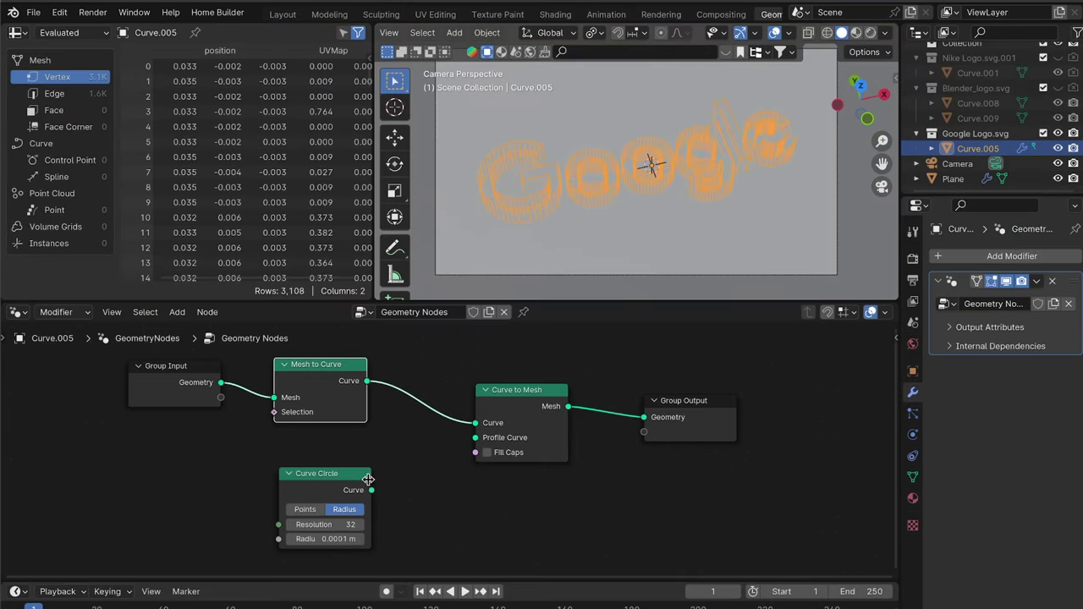
{"action": "right_click_drag", "start_coordinate": [365, 490], "coordinate": [449, 453], "text": "alt"}
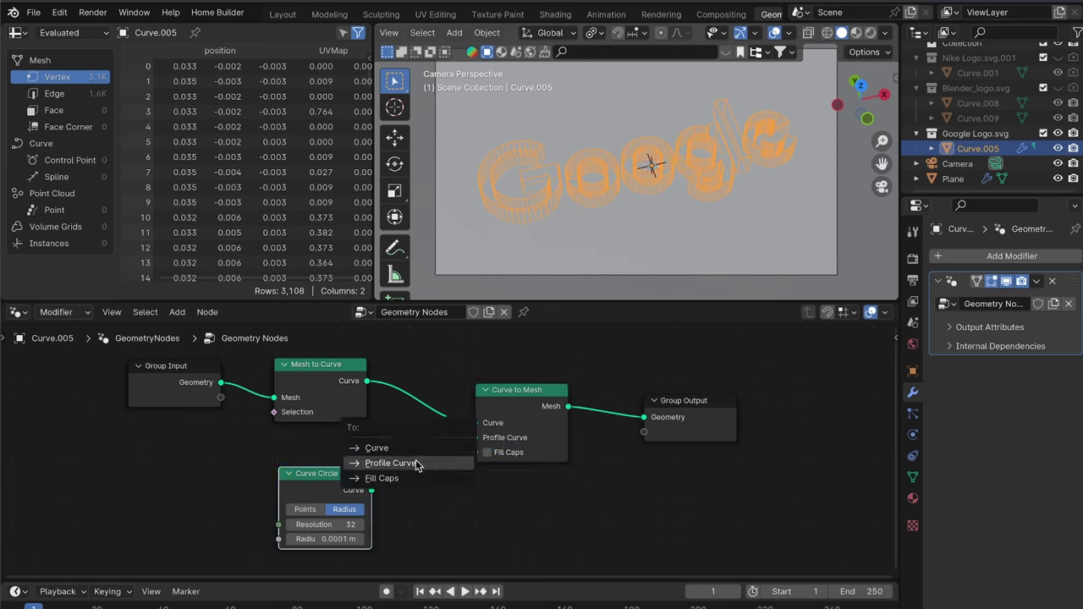
{"action": "left_click", "coordinate": [415, 463]}
- Move the Group Output node farther from Curve to Mesh to free space between them, and clear the selection
{"action": "scroll", "coordinate": [584, 476], "scroll_direction": "down", "scroll_amount": 3}
{"action": "middle_click_drag", "start_coordinate": [599, 472], "coordinate": [522, 486]}
{"action": "scroll", "coordinate": [517, 462], "scroll_direction": "up", "scroll_amount": 2}
{"action": "middle_click_drag", "start_coordinate": [554, 424], "coordinate": [497, 445]}
{"action": "left_click_drag", "start_coordinate": [533, 452], "coordinate": [652, 450]}
{"action": "left_click", "coordinate": [504, 452]}
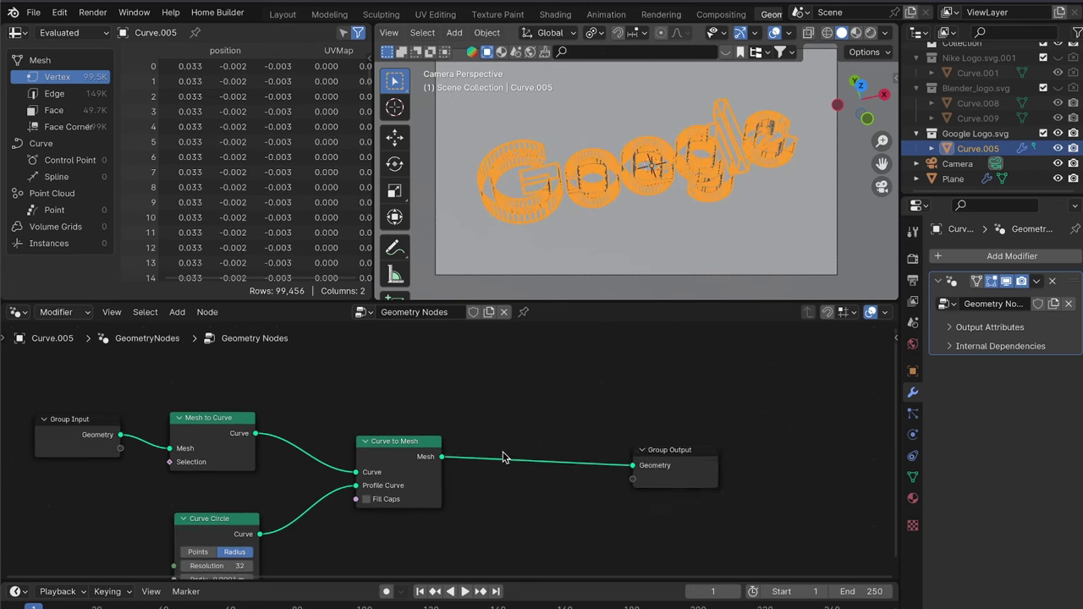
- Duplicate the Mesh to Curve, Curve Circle and Curve to Mesh nodes and place the copies below the originals
{"action": "scroll", "coordinate": [503, 454], "scroll_direction": "down", "scroll_amount": 2}
{"action": "middle_click_drag", "start_coordinate": [503, 453], "coordinate": [588, 420]}
{"action": "middle_click_drag", "start_coordinate": [482, 478], "coordinate": [460, 422]}
{"action": "left_click", "coordinate": [459, 399]}
{"action": "scroll", "coordinate": [381, 369], "scroll_direction": "up", "scroll_amount": 1}
{"action": "key", "text": "shift+d"}
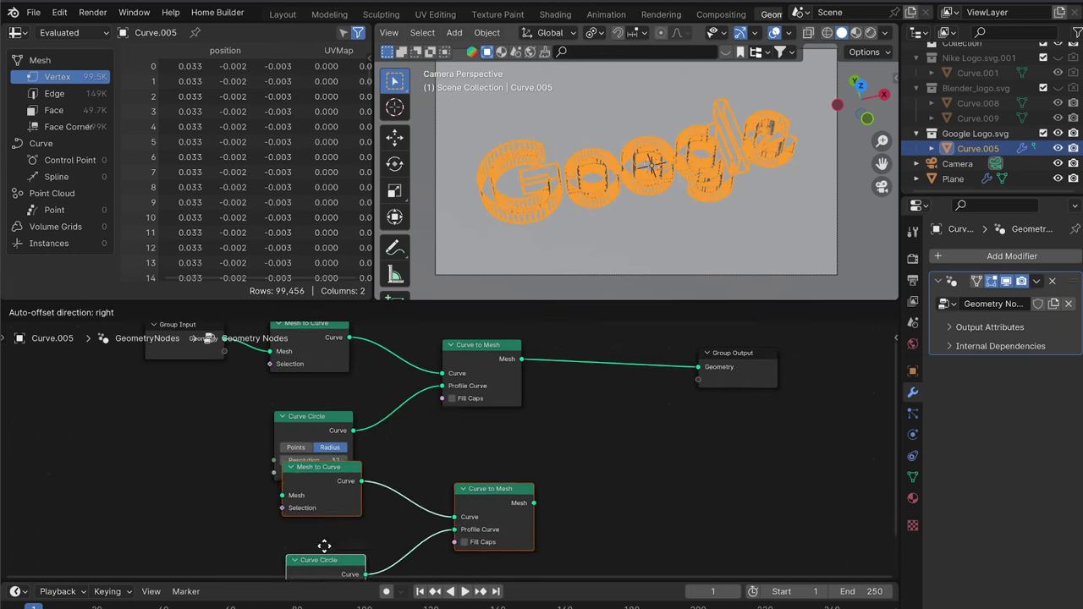
{"action": "left_click", "coordinate": [345, 465]}
{"action": "scroll", "coordinate": [345, 465], "scroll_direction": "down", "scroll_amount": 4}
{"action": "middle_click_drag", "start_coordinate": [345, 465], "coordinate": [312, 535]}
{"action": "left_click", "coordinate": [392, 387]}
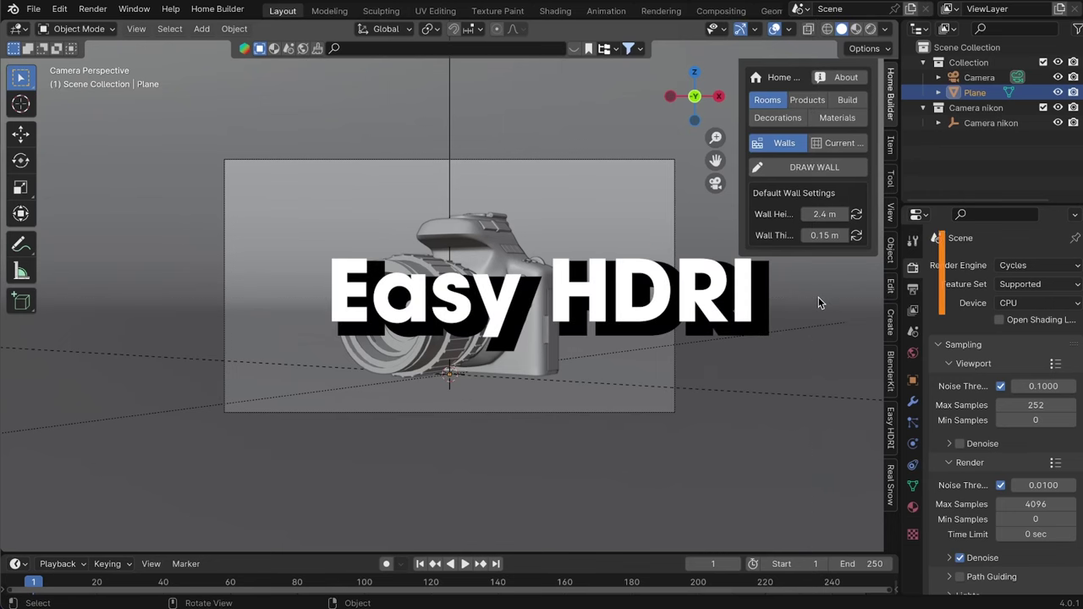
- Load the HDRIs folder from Blender Models into Easy HDRI and create the world nodes
{"action": "left_click", "coordinate": [894, 406]}
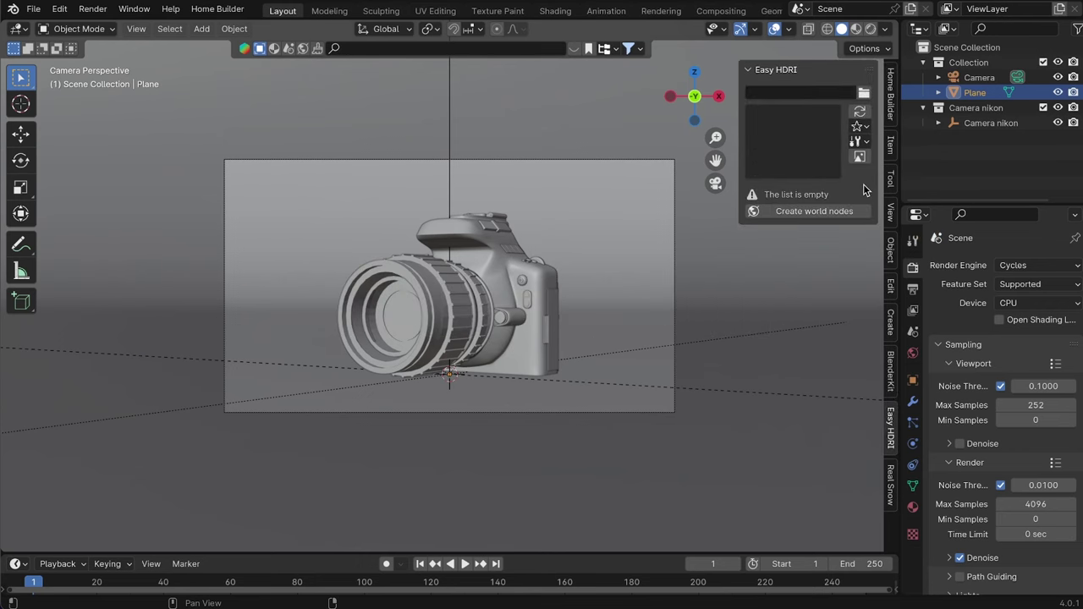
{"action": "left_click", "coordinate": [863, 94]}
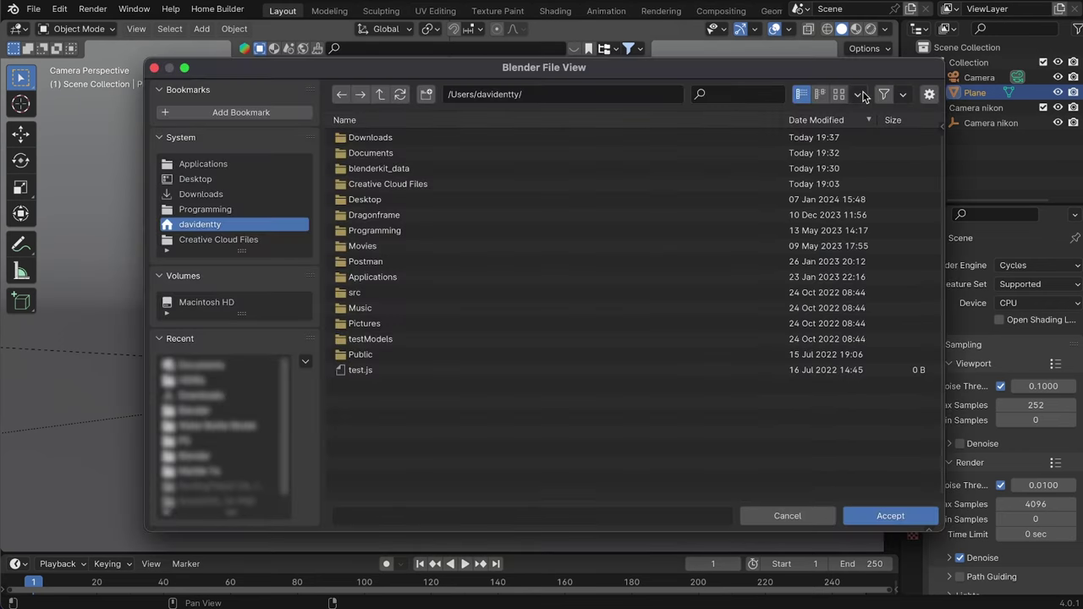
{"action": "left_click", "coordinate": [195, 381]}
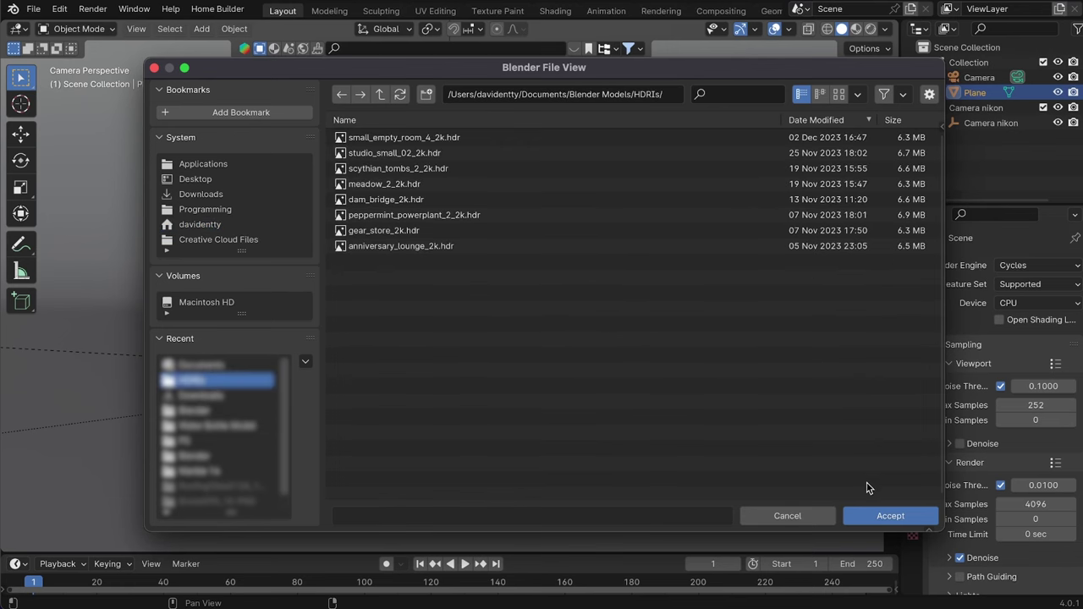
{"action": "left_click", "coordinate": [872, 512]}
{"action": "left_click", "coordinate": [815, 241]}
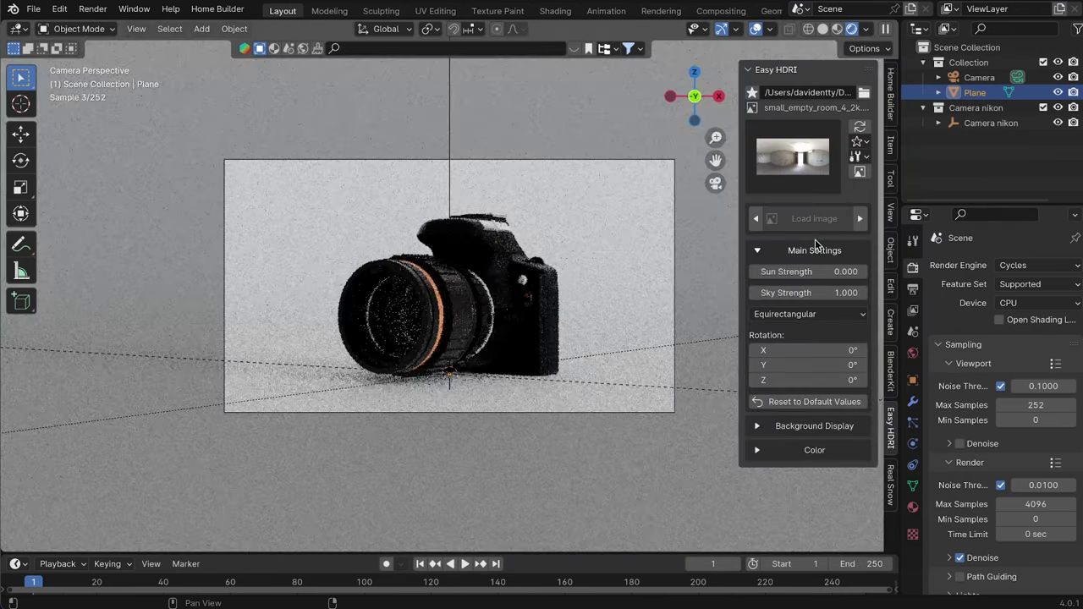
- Cycle the Easy HDRI images forward to peppermint_powerplant_2_2k.hdr and set the Z rotation to 4°
{"action": "left_click", "coordinate": [859, 218]}
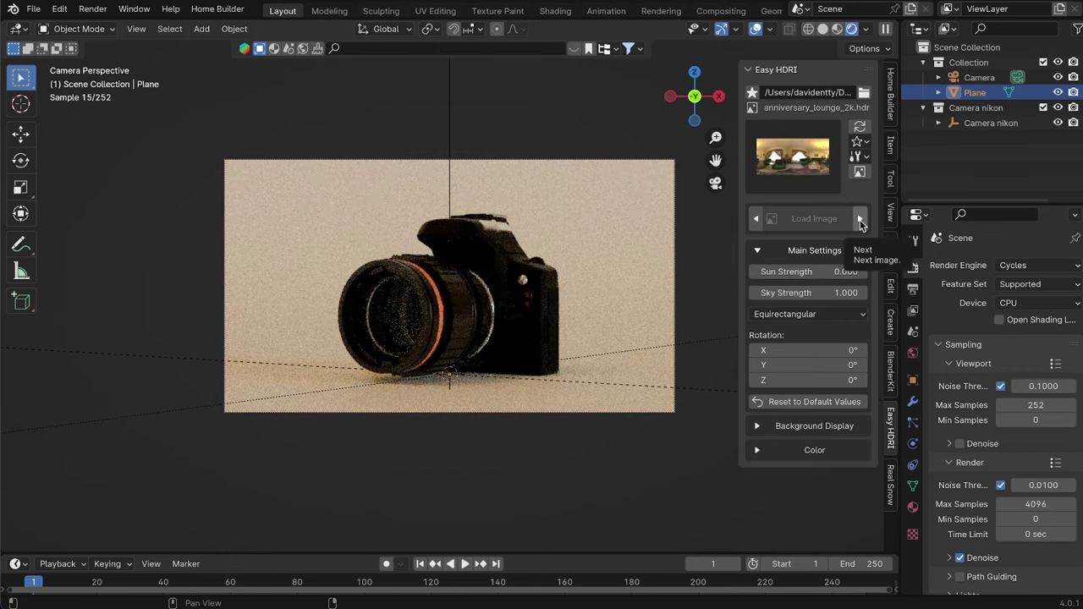
{"action": "left_click", "coordinate": [860, 219]}
{"action": "left_click", "coordinate": [859, 218]}
{"action": "left_click", "coordinate": [859, 219]}
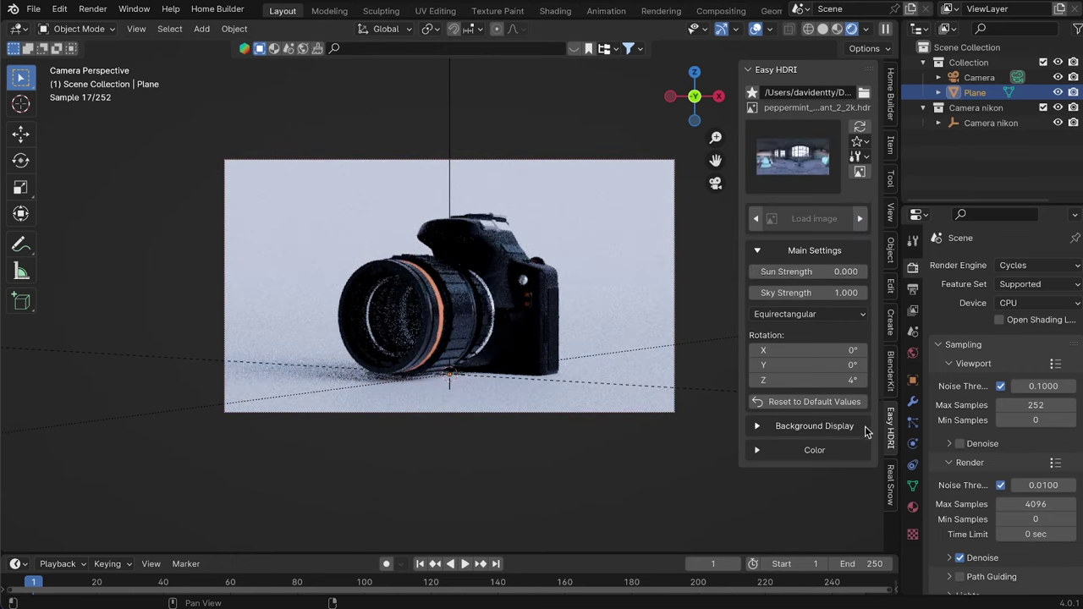
- Tint the HDRI golden yellow with factor 0.675, and set gamma to 1.5, saturation to 1.2 and sky strength to 0.8
{"action": "left_click", "coordinate": [827, 450]}
{"action": "scroll", "coordinate": [856, 462], "scroll_direction": "down", "scroll_amount": 1}
{"action": "left_click", "coordinate": [834, 457]}
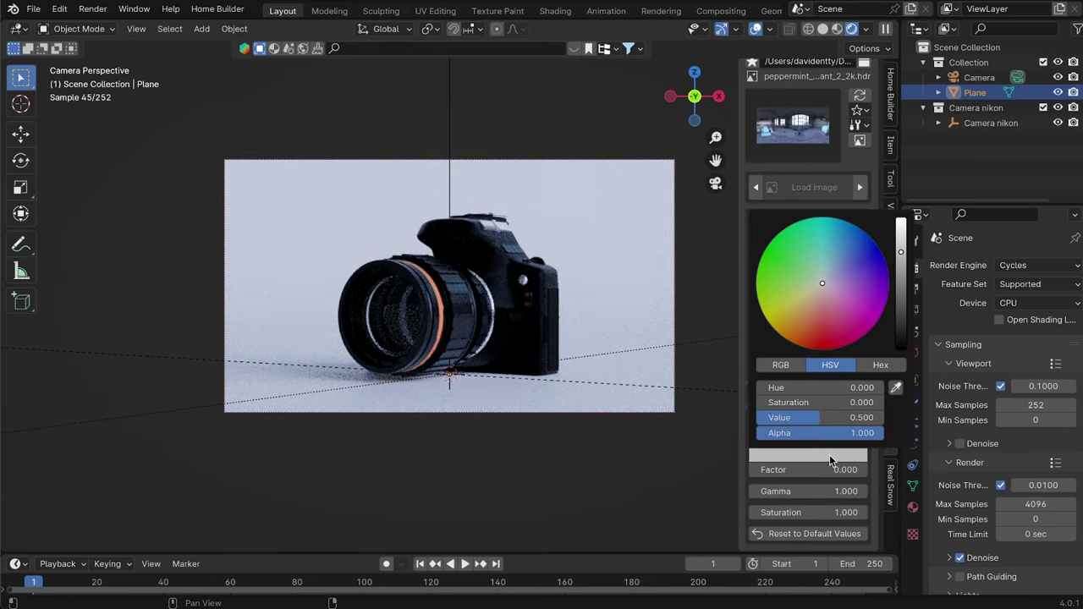
{"action": "left_click", "coordinate": [801, 315]}
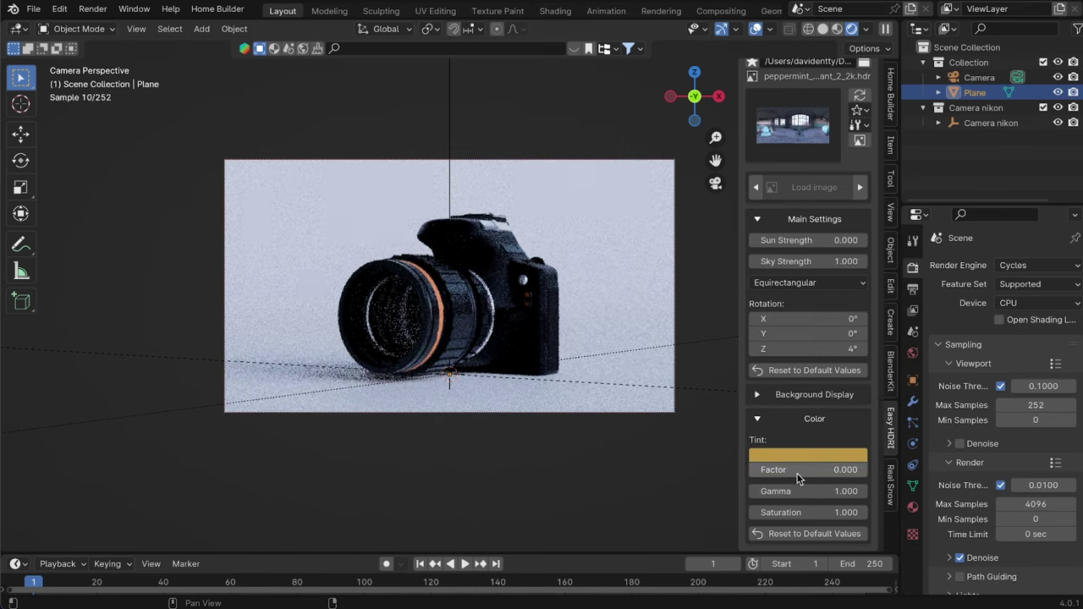
{"action": "left_click_drag", "start_coordinate": [766, 470], "coordinate": [825, 470]}
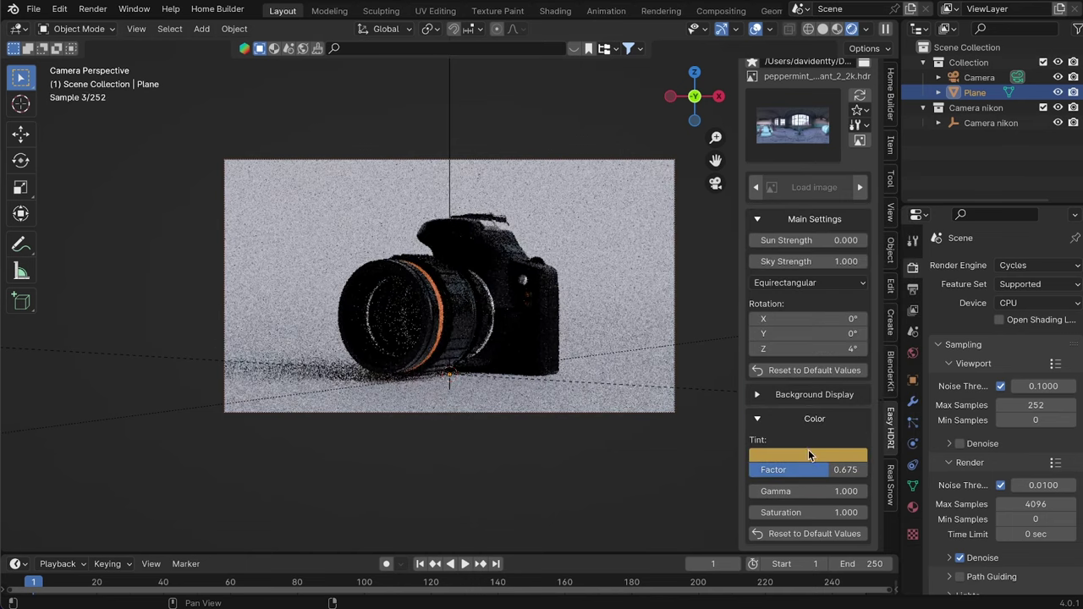
{"action": "left_click", "coordinate": [805, 512]}
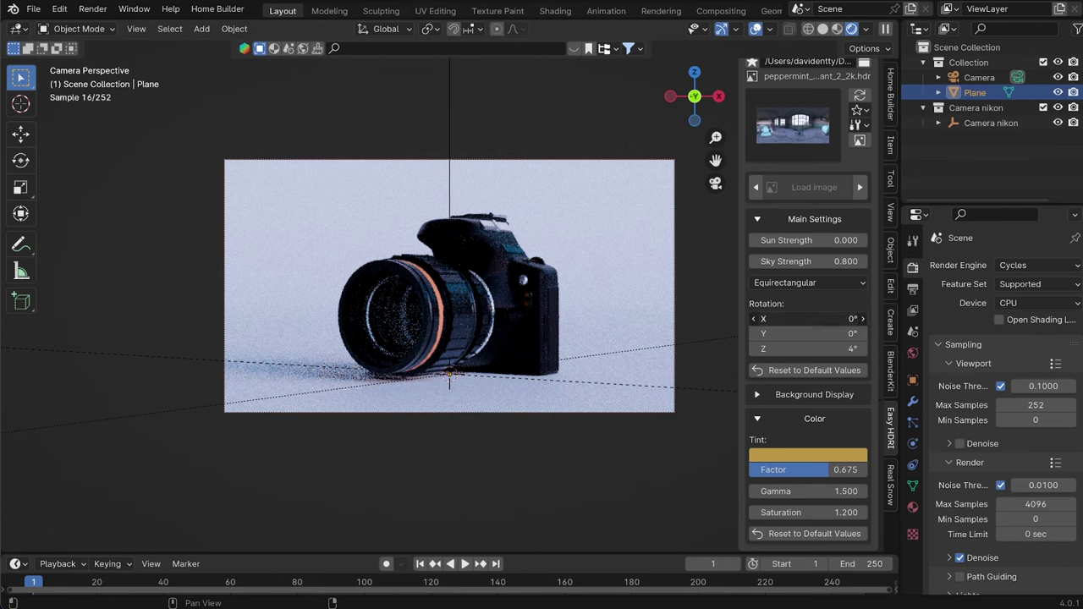
- Try different X rotations for the HDRI lighting and set the X rotation to 60°
{"action": "left_click_drag", "start_coordinate": [809, 319], "coordinate": [838, 319]}
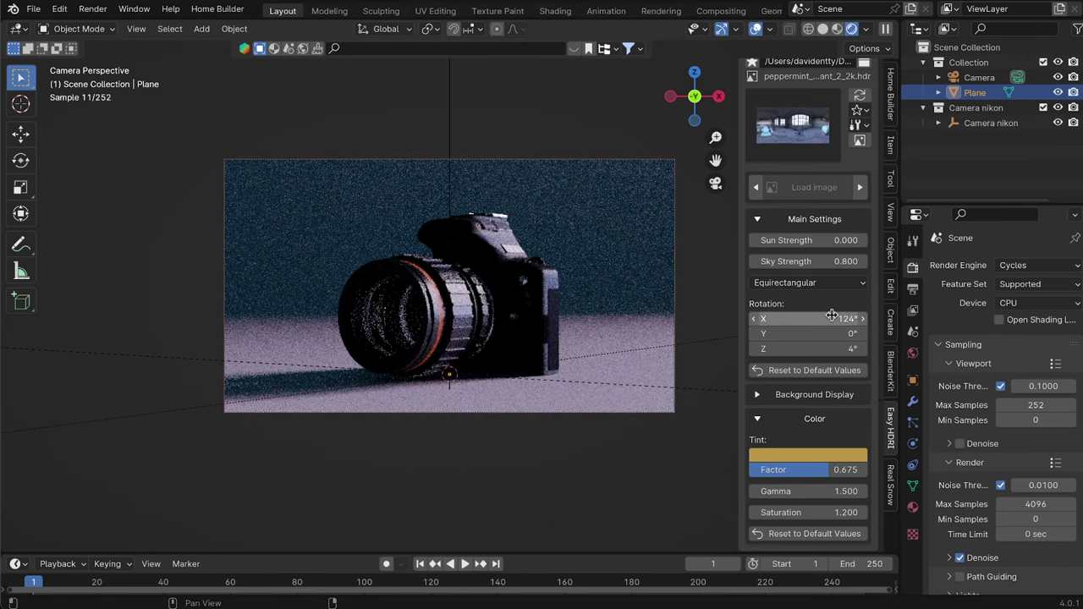
{"action": "key", "text": "Return"}
{"action": "left_click", "coordinate": [832, 319]}
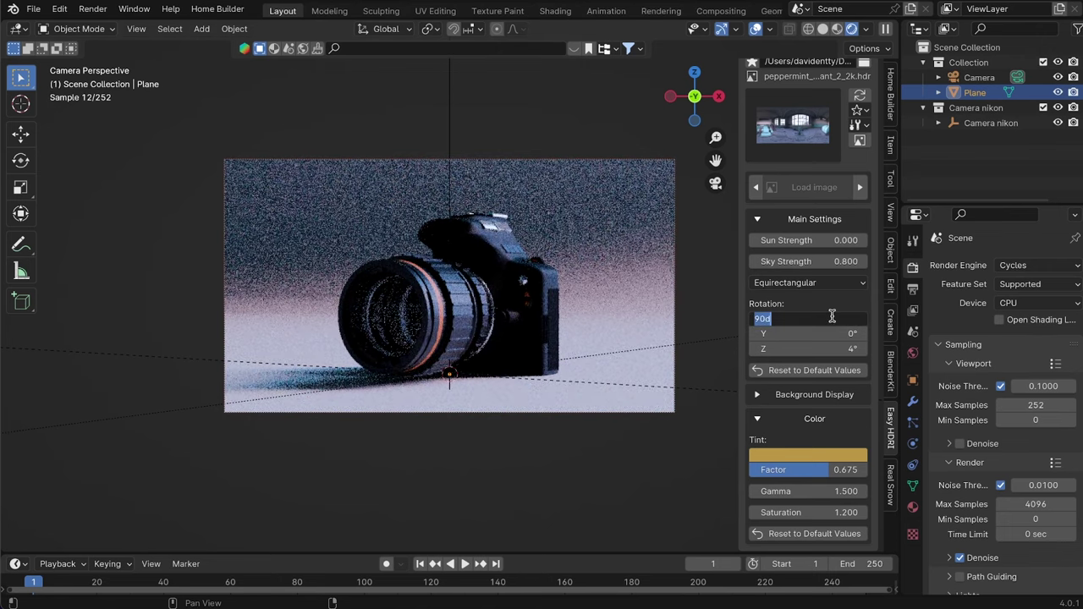
{"action": "type", "text": "60"}
{"action": "key", "text": "Return"}
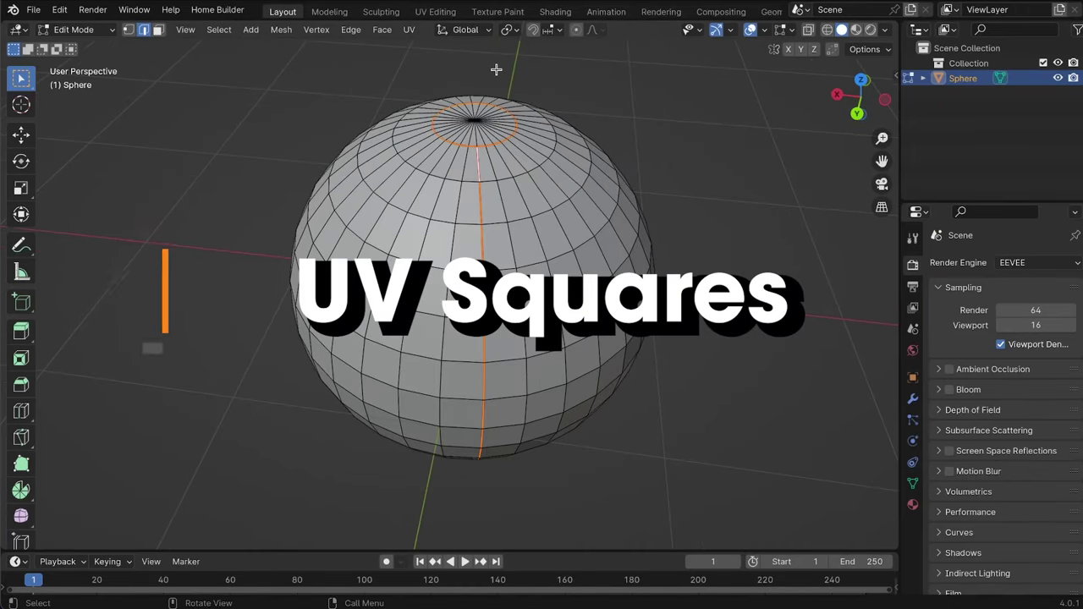
- Switch to the UV Editing workspace and unwrap the seamed sphere
{"action": "left_click", "coordinate": [435, 12]}
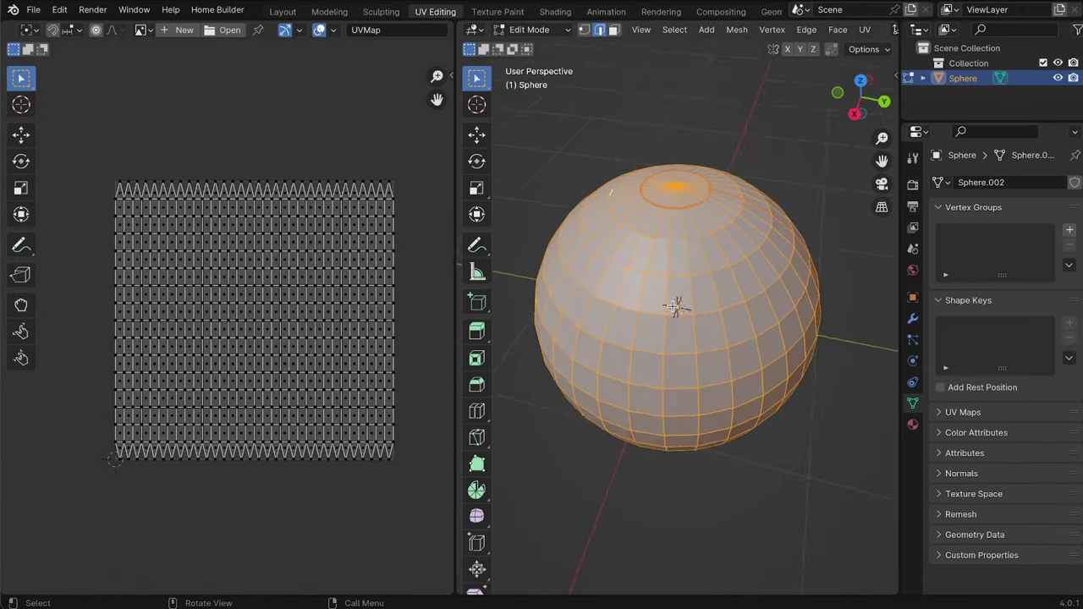
{"action": "middle_click_drag", "start_coordinate": [673, 306], "coordinate": [674, 302]}
{"action": "left_click", "coordinate": [865, 32]}
{"action": "left_click", "coordinate": [899, 48]}
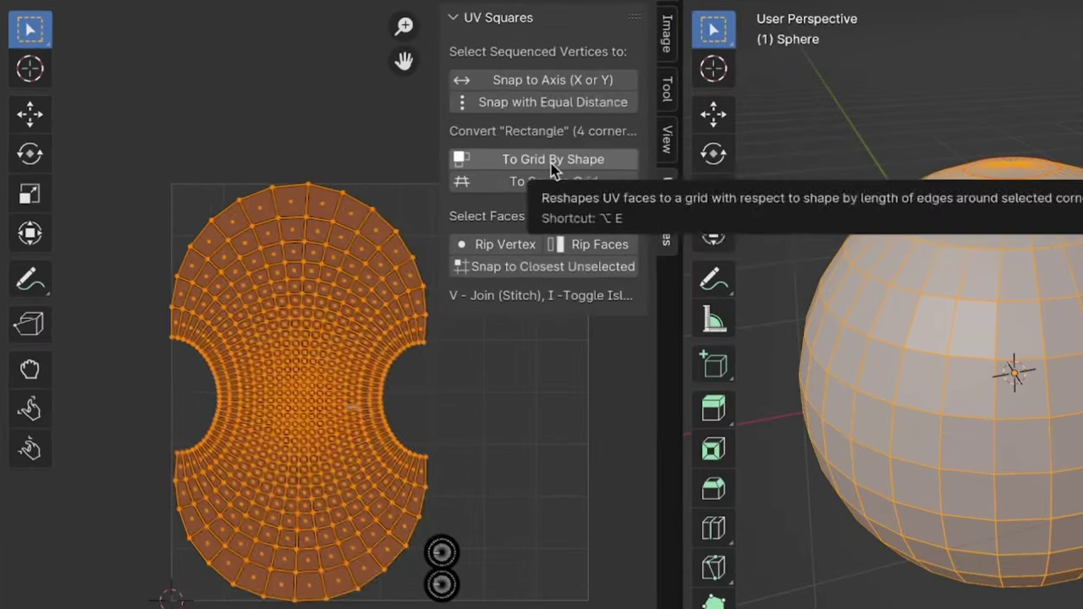
- Convert the sphere's unwrapped UV island with UV Squares To Grid By Shape and select the entire grid
{"action": "left_click", "coordinate": [370, 168]}
{"action": "left_click", "coordinate": [248, 352]}
{"action": "scroll", "coordinate": [193, 352], "scroll_direction": "up", "scroll_amount": 3}
{"action": "scroll", "coordinate": [286, 442], "scroll_direction": "down", "scroll_amount": 1}
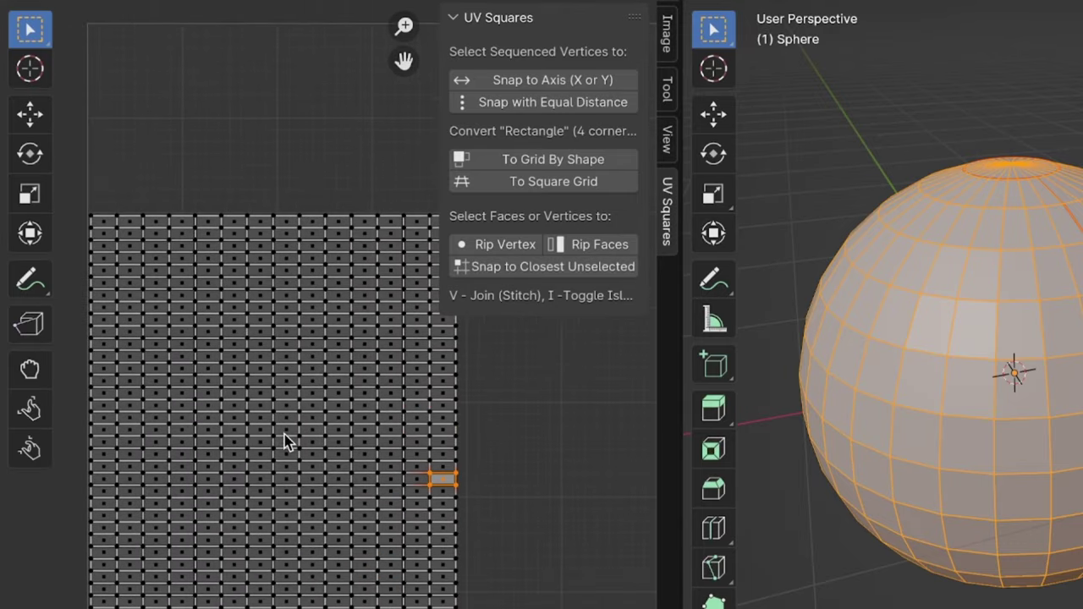
{"action": "scroll", "coordinate": [284, 442], "scroll_direction": "down", "scroll_amount": 2}
{"action": "key", "text": "a"}
{"action": "scroll", "coordinate": [285, 442], "scroll_direction": "up", "scroll_amount": 1}
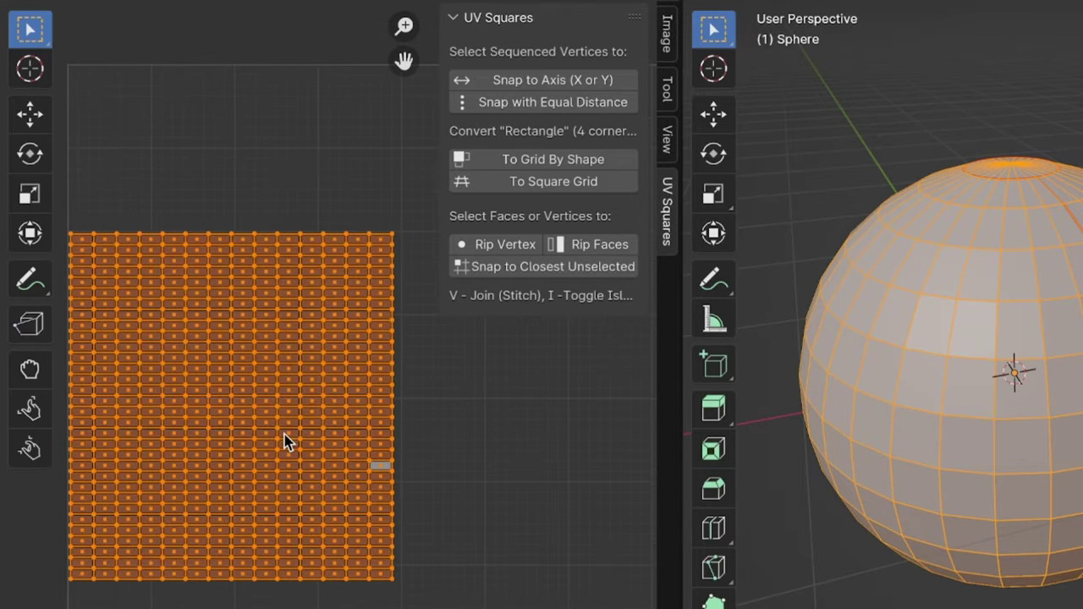
{"action": "key", "text": "n"}
{"action": "scroll", "coordinate": [284, 442], "scroll_direction": "up", "scroll_amount": 1}
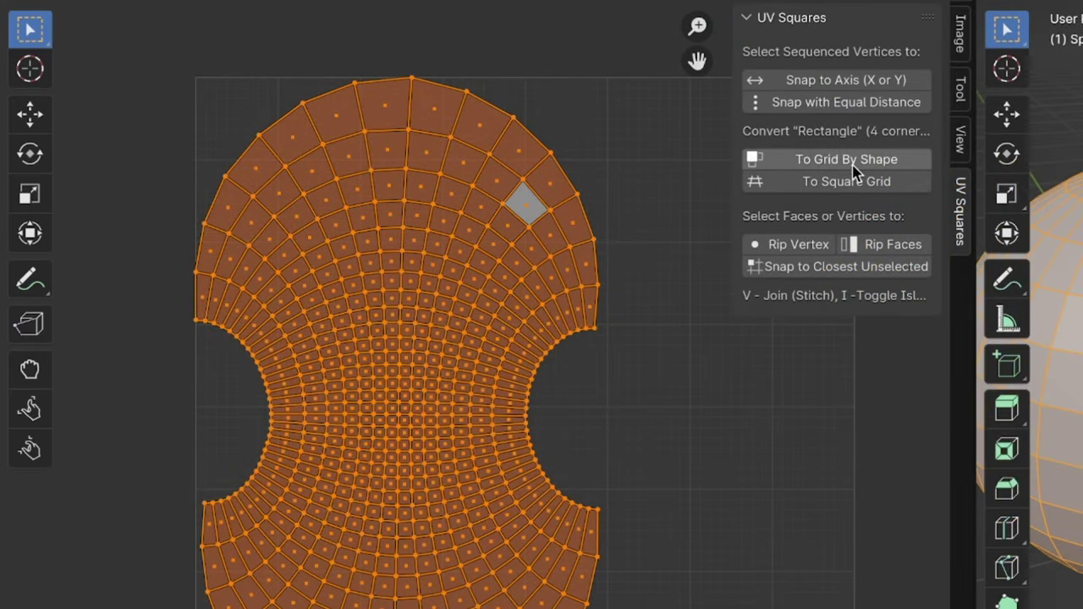
- Try To Grid By Shape on the sphere's UV island, undo it and convert the island with To Square Grid instead
{"action": "left_click", "coordinate": [853, 166]}
{"action": "scroll", "coordinate": [582, 313], "scroll_direction": "down", "scroll_amount": 3}
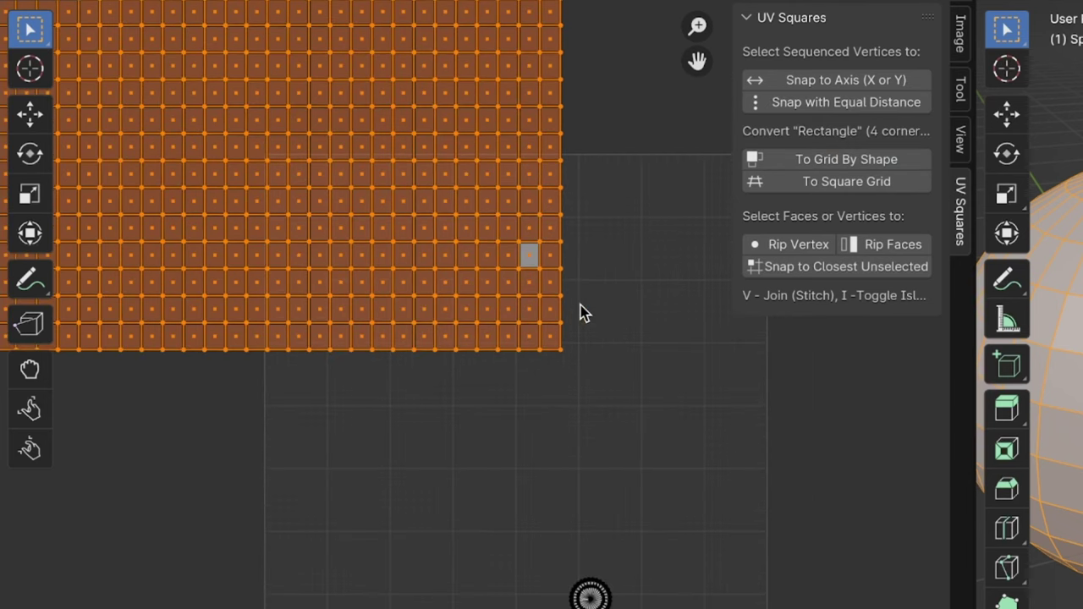
{"action": "left_click", "coordinate": [632, 340]}
{"action": "key", "text": "ctrl+z"}
{"action": "key", "text": "ctrl+z"}
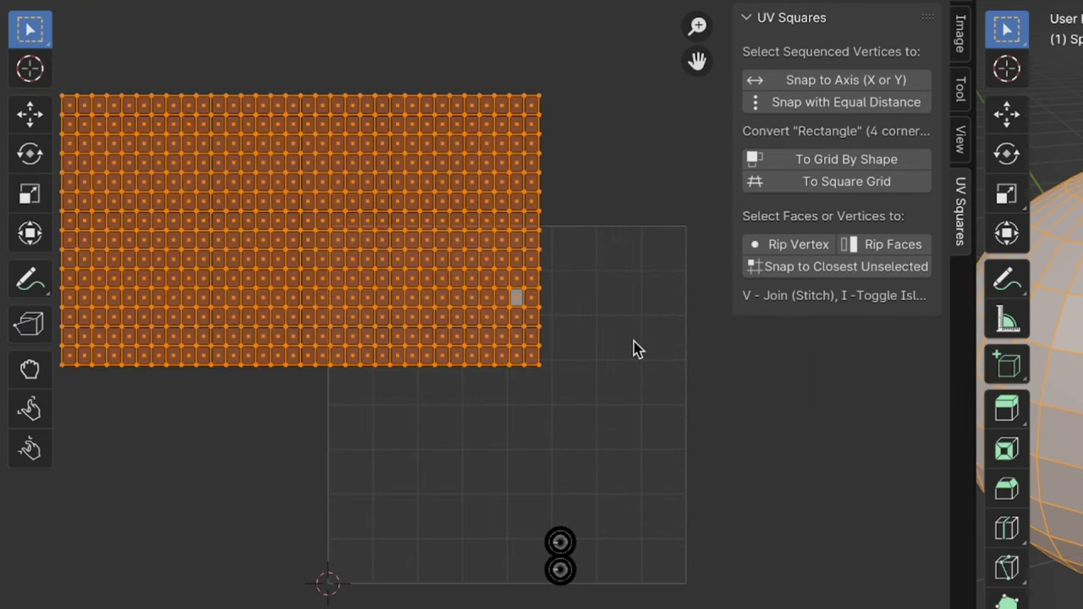
{"action": "left_click", "coordinate": [806, 183]}
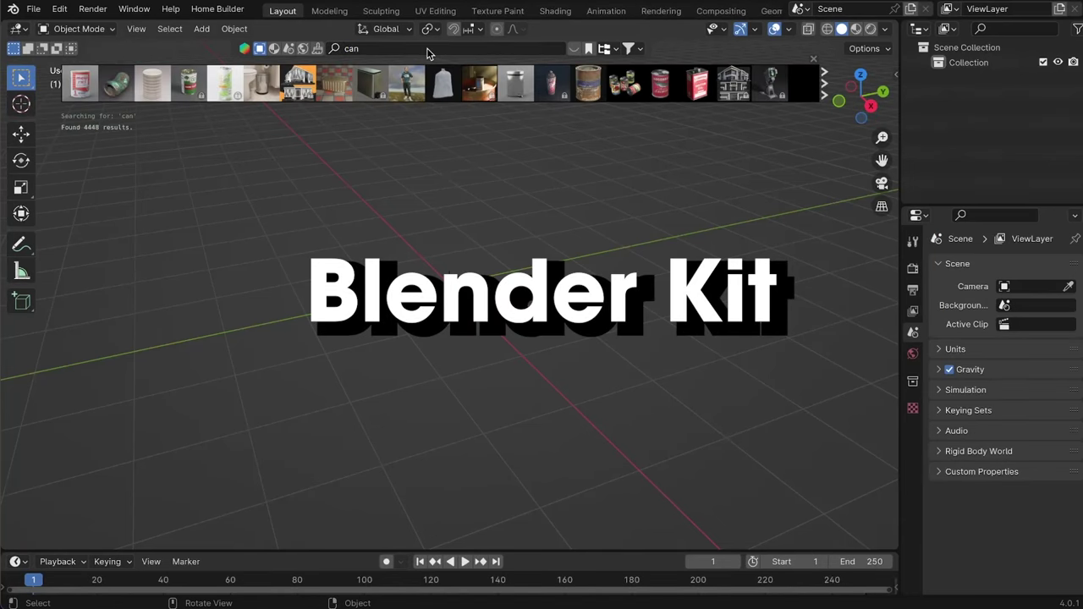
- Place the Tin Can model from the BlenderKit results at the scene's origin and inspect it up close with its materials shown
{"action": "left_click_drag", "start_coordinate": [82, 83], "coordinate": [450, 286]}
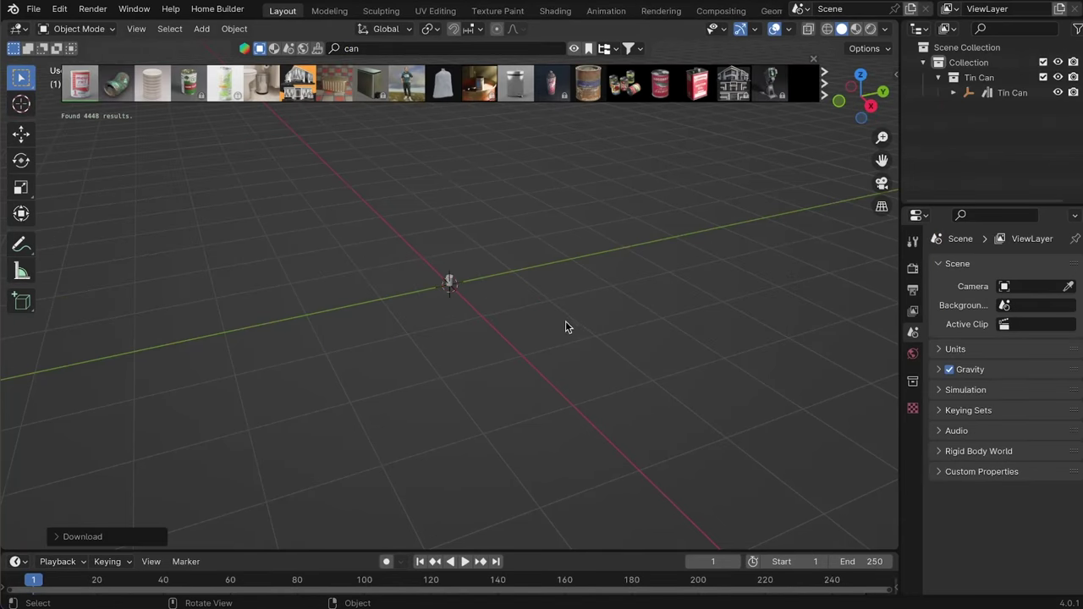
{"action": "middle_click_drag", "start_coordinate": [585, 253], "coordinate": [584, 290], "text": "shift"}
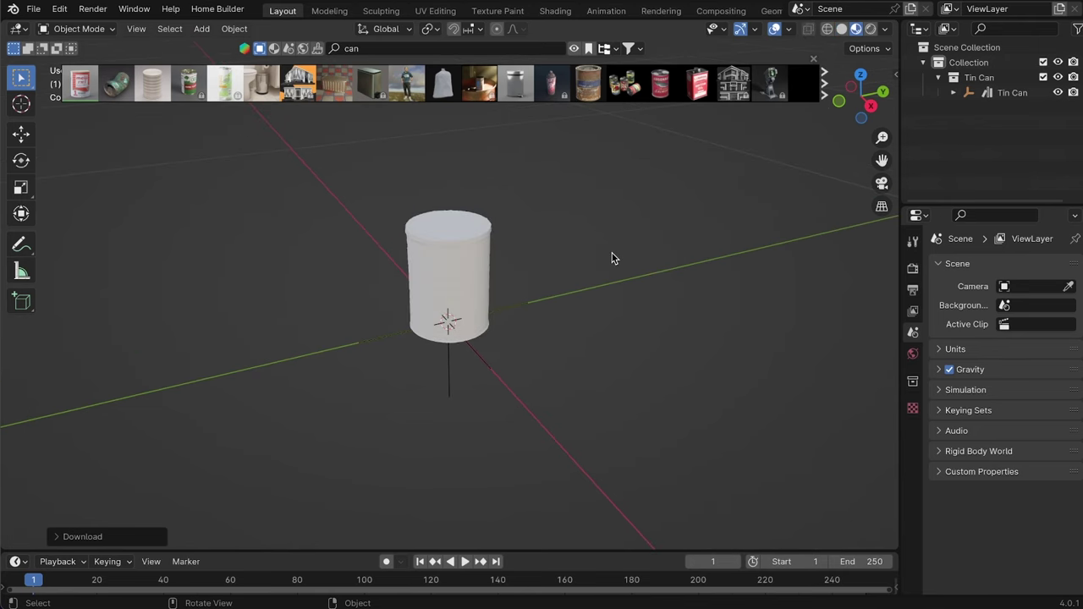
{"action": "scroll", "coordinate": [557, 289], "scroll_direction": "up", "scroll_amount": 6}
{"action": "scroll", "coordinate": [622, 254], "scroll_direction": "down", "scroll_amount": 3}
{"action": "scroll", "coordinate": [651, 299], "scroll_direction": "down", "scroll_amount": 2}
{"action": "middle_click_drag", "start_coordinate": [628, 243], "coordinate": [622, 303], "text": "shift"}
{"action": "scroll", "coordinate": [651, 299], "scroll_direction": "up", "scroll_amount": 2}
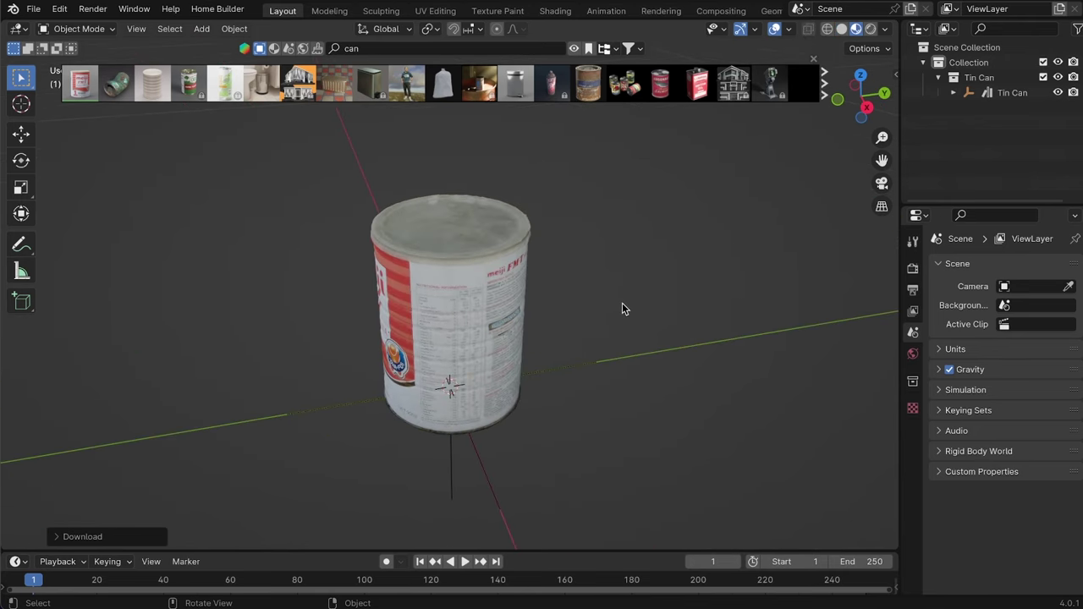
{"action": "scroll", "coordinate": [622, 309], "scroll_direction": "down", "scroll_amount": 1}
- Add the Canned Collection model from the BlenderKit results and shift it along the Y axis away from the tin can
{"action": "left_click_drag", "start_coordinate": [625, 83], "coordinate": [653, 263]}
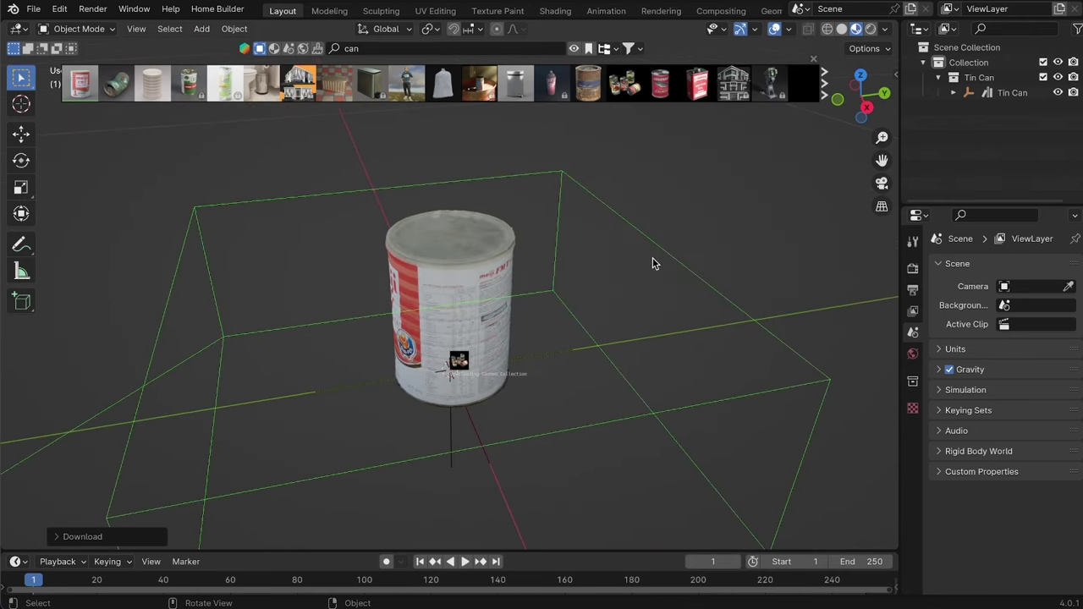
{"action": "key", "text": "g"}
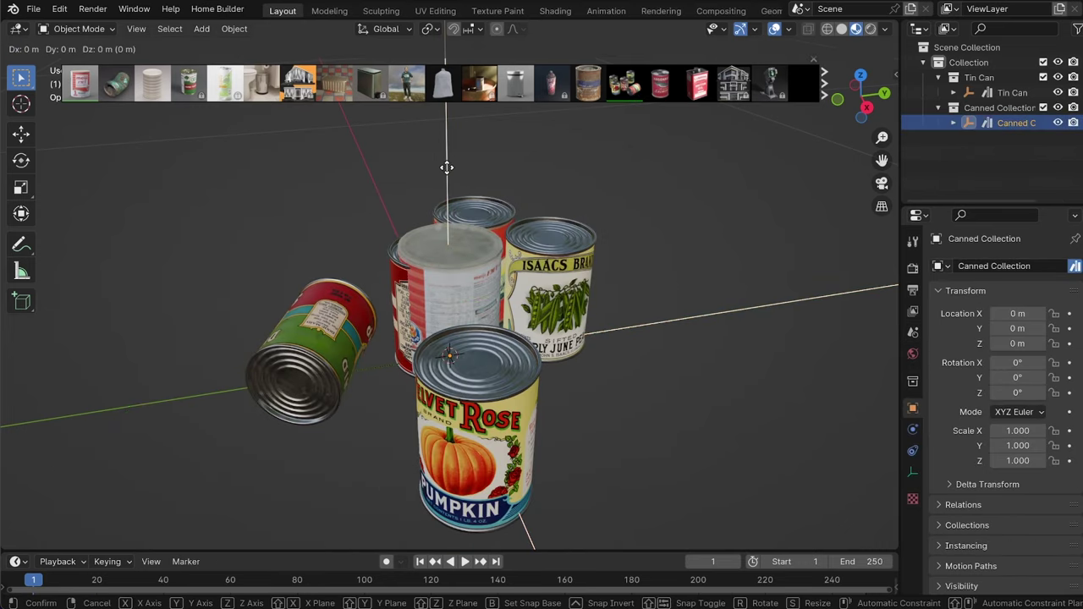
{"action": "key", "text": "y"}
{"action": "left_click", "coordinate": [251, 273]}
{"action": "scroll", "coordinate": [250, 273], "scroll_direction": "down", "scroll_amount": 4}
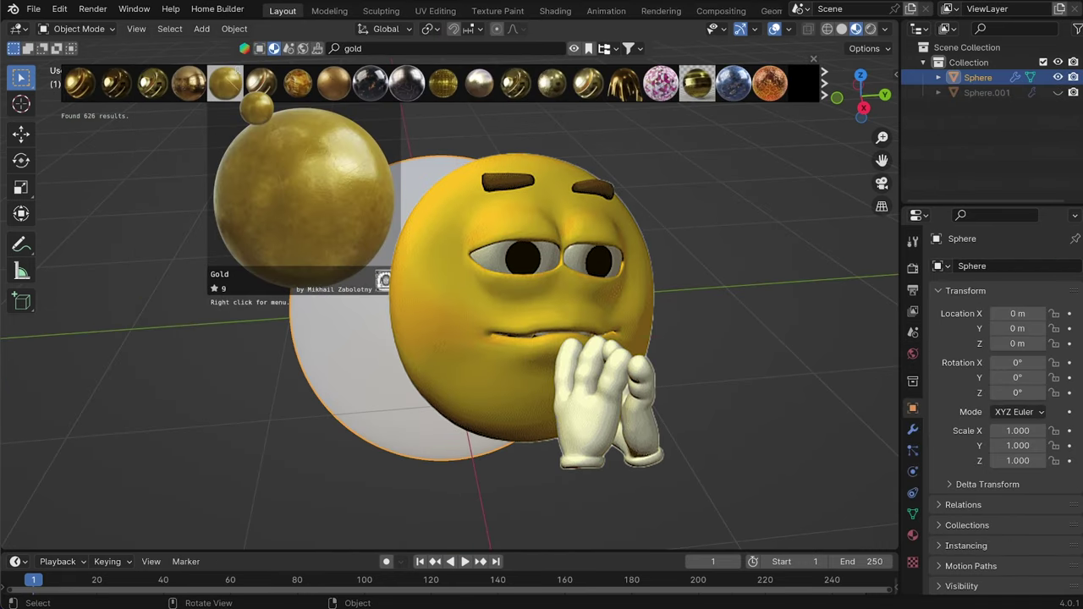
- Apply the Gold material from BlenderKit to the sphere and undo it
{"action": "left_click_drag", "start_coordinate": [224, 76], "coordinate": [474, 292]}
{"action": "middle_click_drag", "start_coordinate": [661, 361], "coordinate": [607, 348]}
{"action": "scroll", "coordinate": [607, 349], "scroll_direction": "down", "scroll_amount": 2}
{"action": "key", "text": "ctrl+z"}
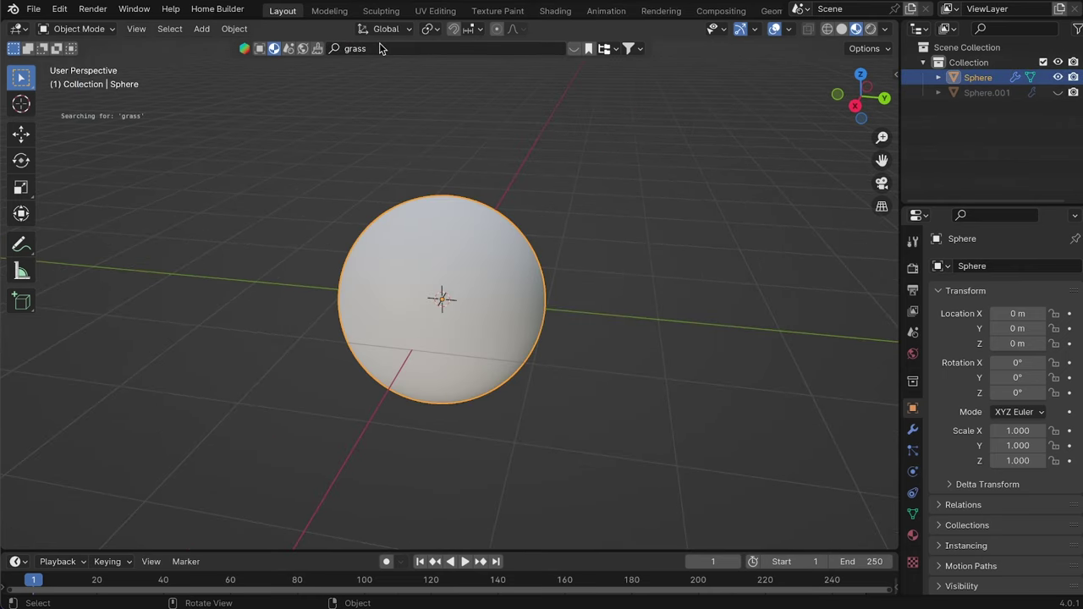
- Search the BlenderKit materials for grass and apply one of the results to the sphere
{"action": "left_click", "coordinate": [381, 46]}
{"action": "key", "text": "Return"}
{"action": "left_click_drag", "start_coordinate": [116, 83], "coordinate": [474, 280]}
{"action": "left_click", "coordinate": [629, 327]}
{"action": "middle_click_drag", "start_coordinate": [589, 283], "coordinate": [652, 272]}
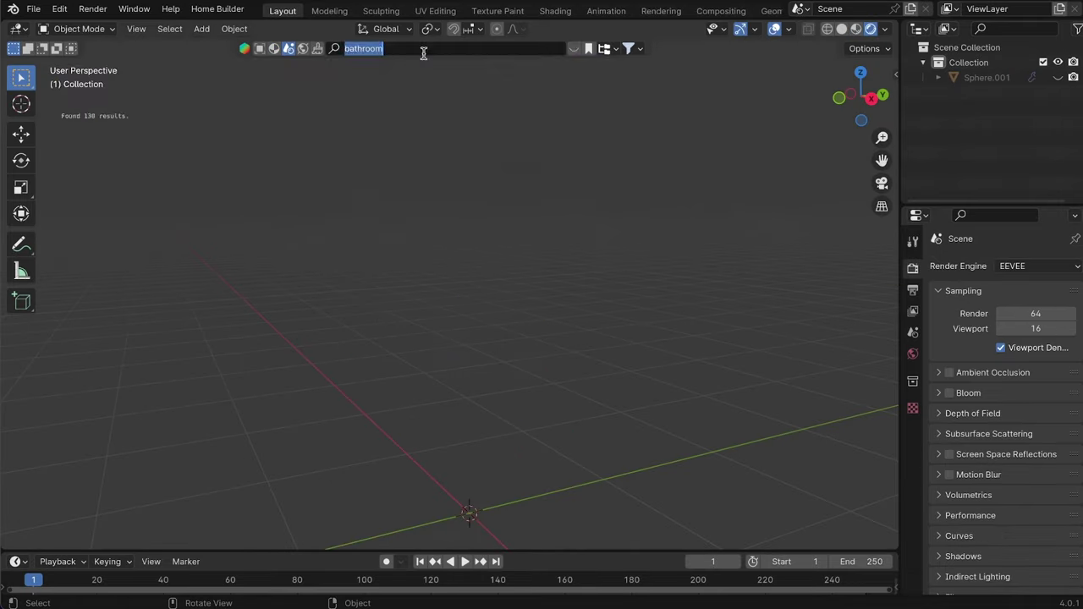
- Search the BlenderKit scenes for bathroom and import one of the results
{"action": "key", "text": "Return"}
{"action": "left_click_drag", "start_coordinate": [116, 82], "coordinate": [350, 237]}
{"action": "left_click", "coordinate": [121, 153]}
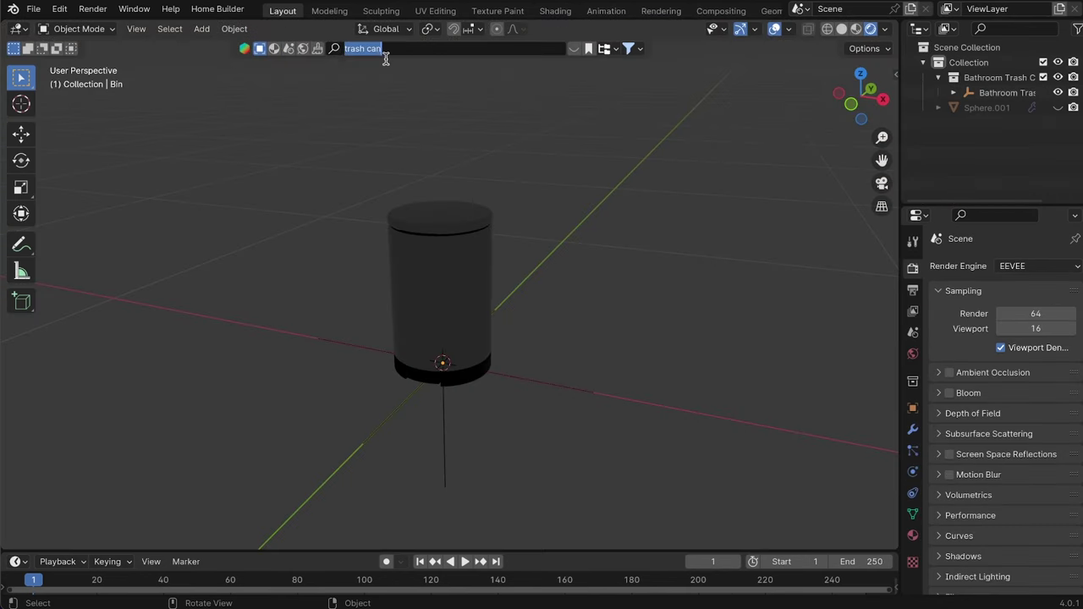
- Switch the BlenderKit search to HDRs and load one of the listed environments
{"action": "left_click", "coordinate": [304, 49]}
{"action": "left_click", "coordinate": [225, 88]}
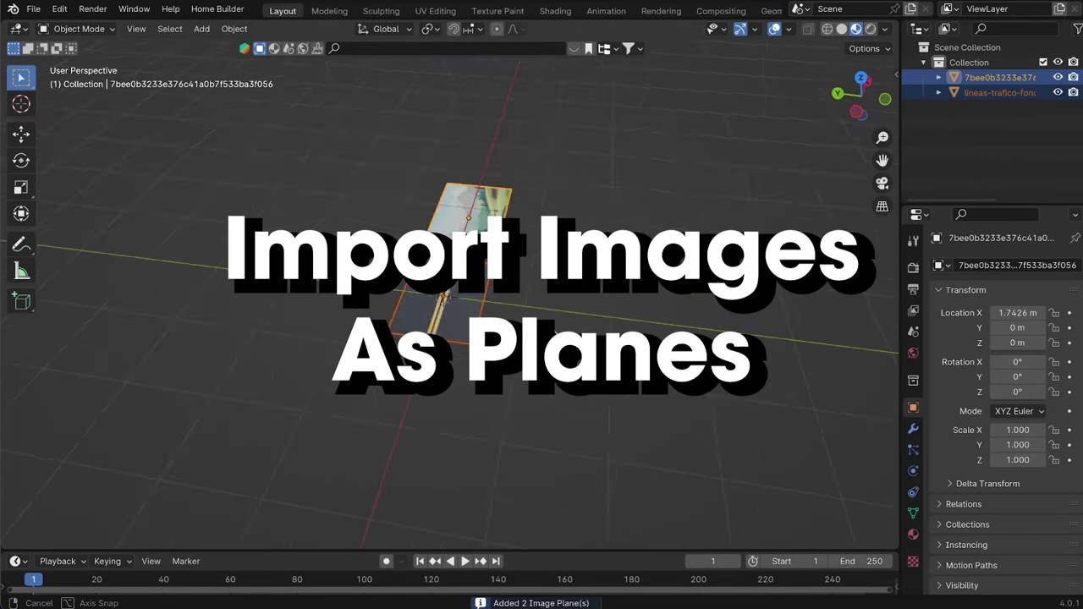
- Select the landscape image plane and rotate it -90° about the Z axis
{"action": "middle_click_drag", "start_coordinate": [555, 332], "coordinate": [537, 328]}
{"action": "scroll", "coordinate": [542, 288], "scroll_direction": "up", "scroll_amount": 3}
{"action": "left_click", "coordinate": [552, 200]}
{"action": "type", "text": "rz-90"}
{"action": "key", "text": "Return"}
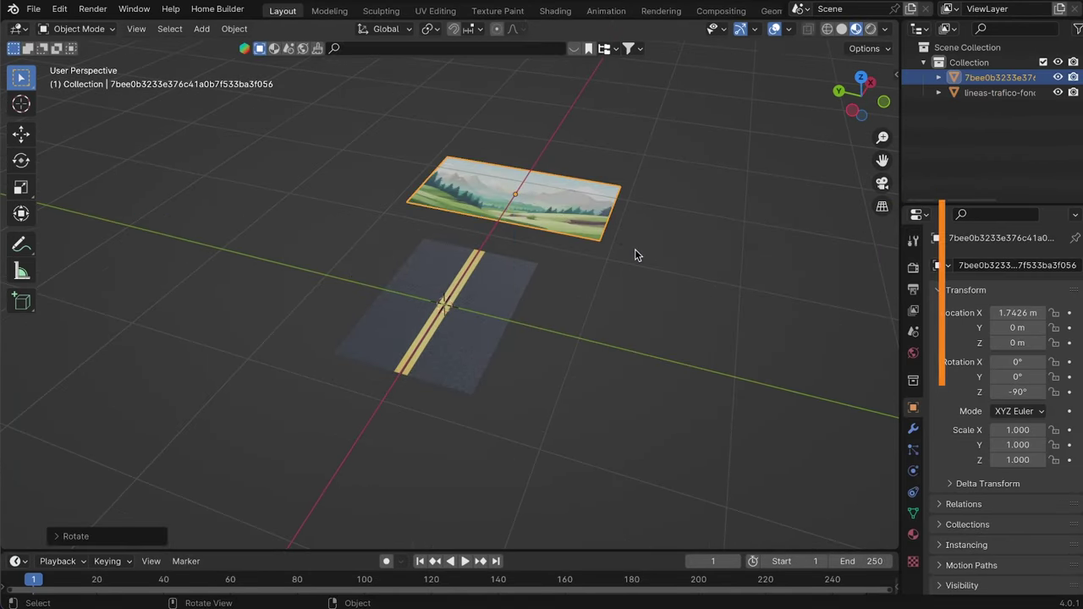
- Stand the landscape plane upright with a 90° rotation about Y and move it along the Z axis
{"action": "type", "text": "ry90"}
{"action": "key", "text": "Return"}
{"action": "middle_click_drag", "start_coordinate": [522, 212], "coordinate": [624, 262]}
{"action": "key", "text": "g"}
{"action": "key", "text": "z"}
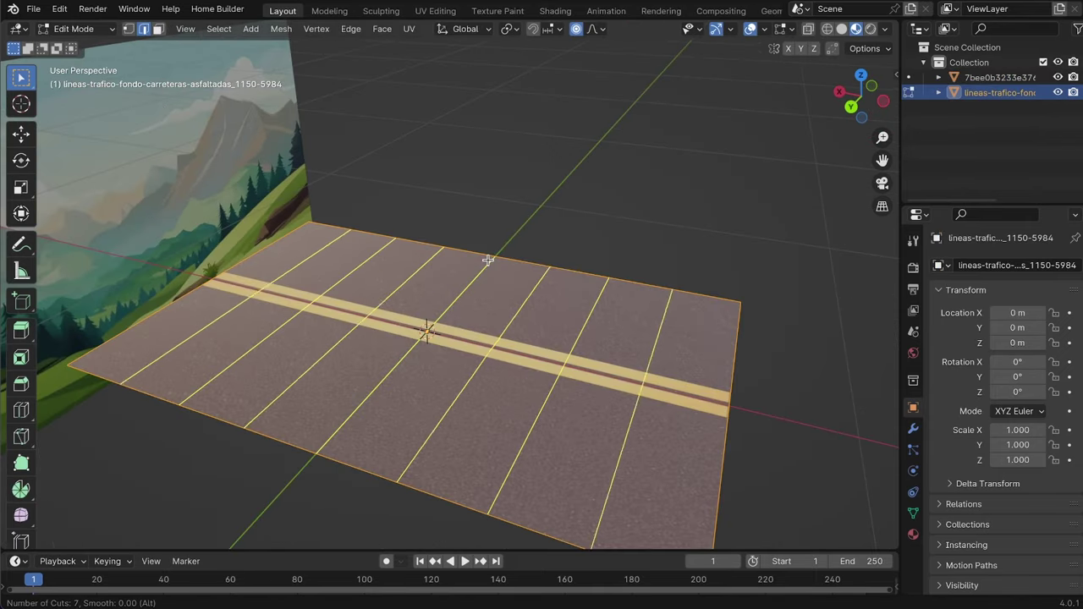
- Add evenly spaced loop cuts across the road plane and raise its middle edge along Z with proportional editing
{"action": "left_click", "coordinate": [588, 276]}
{"action": "key", "text": "g"}
{"action": "key", "text": "z"}
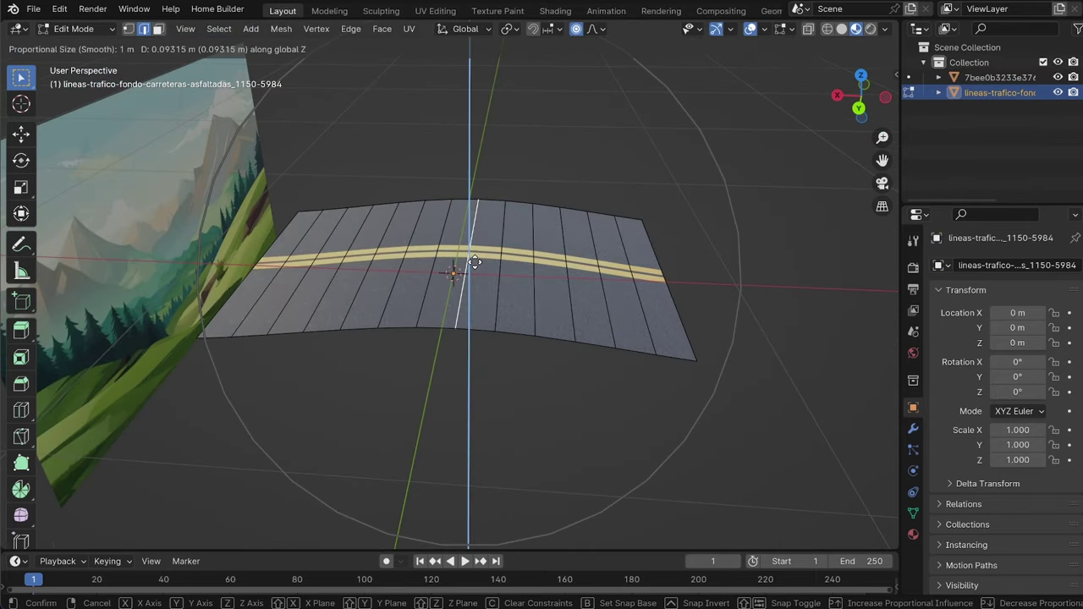
- Select the upright landscape plane and scale it up to about 2 times its size
{"action": "left_click", "coordinate": [646, 304]}
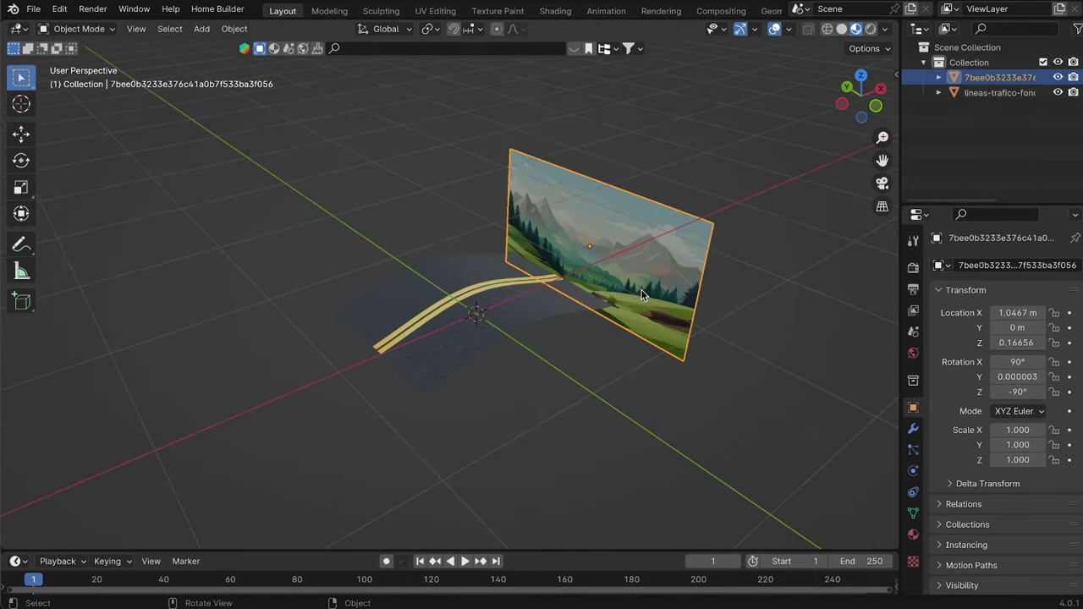
{"action": "key", "text": "s"}
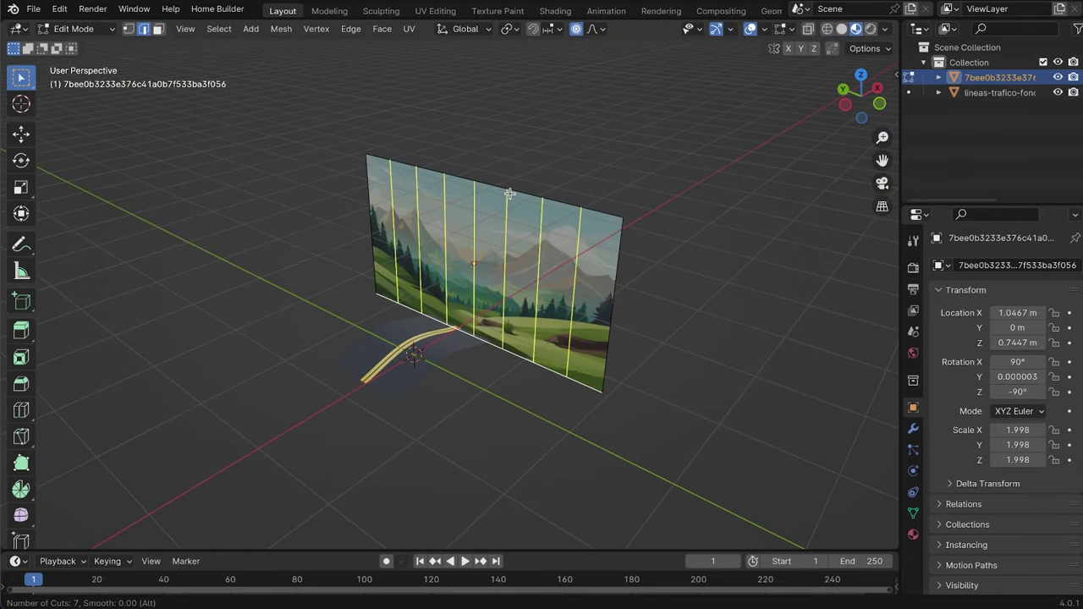
- Divide the landscape plane with seven vertical loop cuts and curve it by moving the middle edge about -0.17 m along X
{"action": "key", "text": "g"}
{"action": "key", "text": "x"}
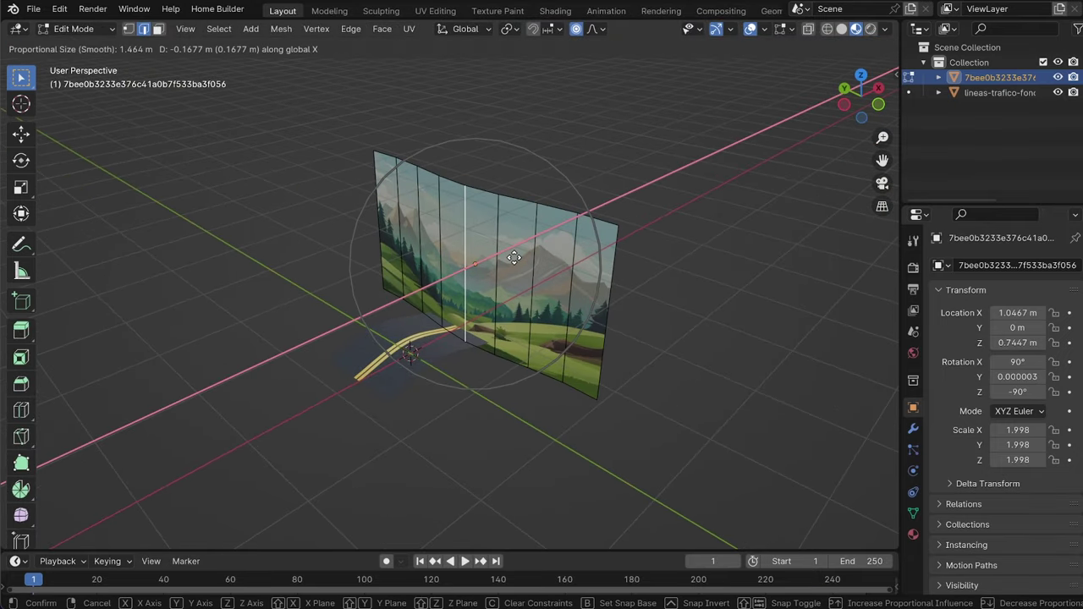
{"action": "left_click", "coordinate": [508, 260]}
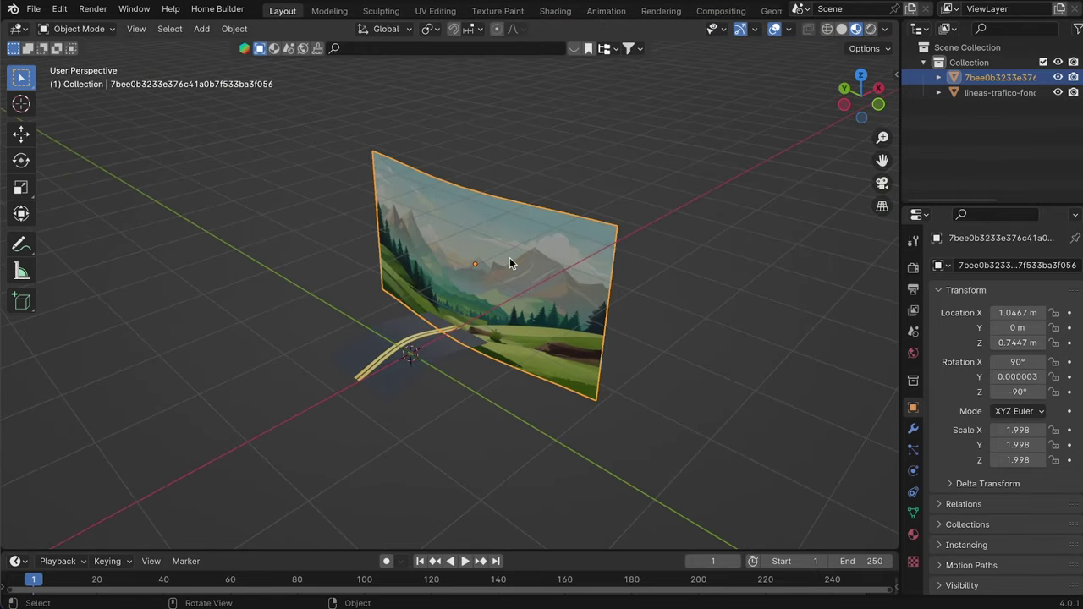
{"action": "middle_click_drag", "start_coordinate": [510, 257], "coordinate": [658, 338]}
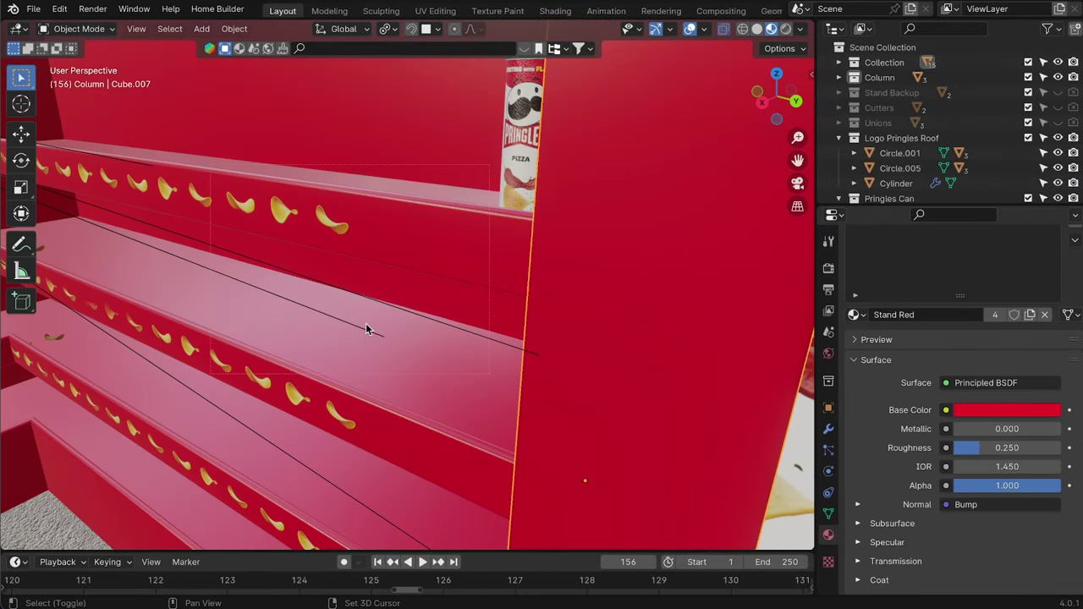
- Import Chips pringles stand.png into the Pringles stand scene with Images as Planes
{"action": "key", "text": "shift+a"}
{"action": "mouse_move", "coordinate": [367, 327]}
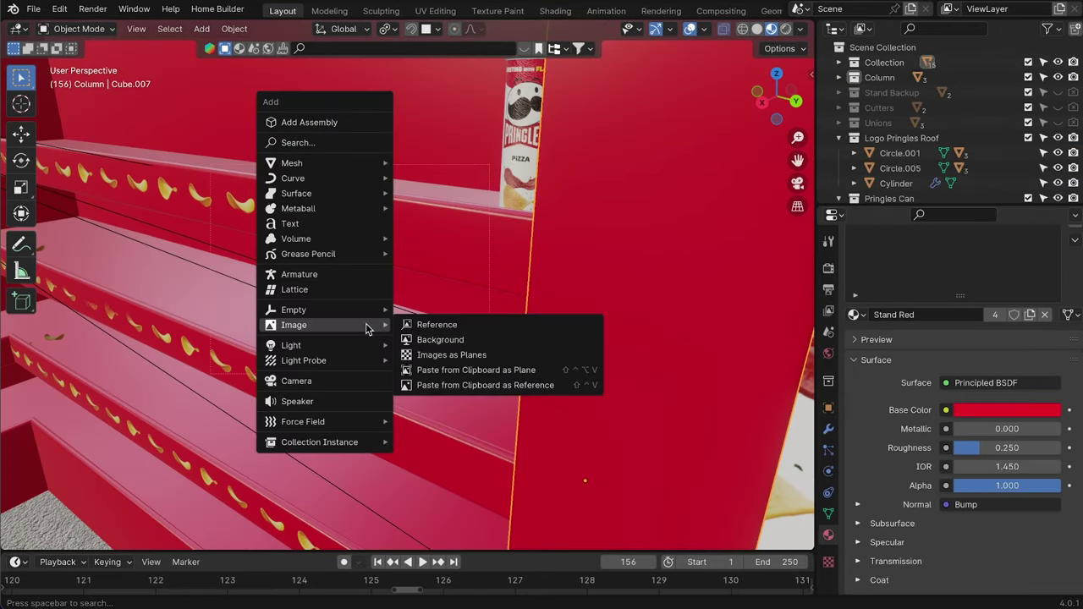
{"action": "left_click", "coordinate": [453, 356]}
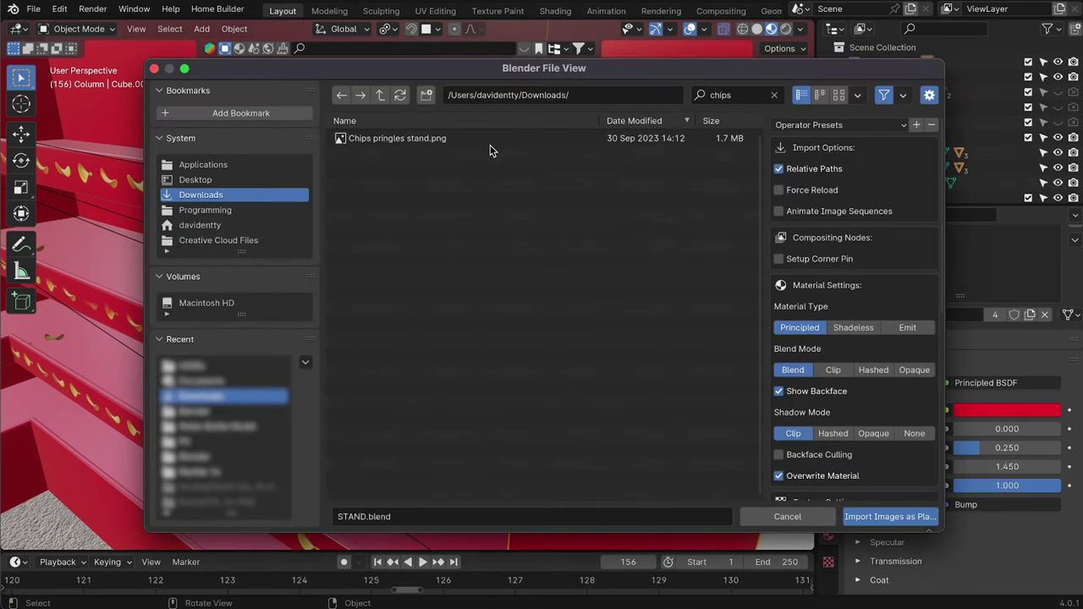
{"action": "left_click", "coordinate": [854, 516]}
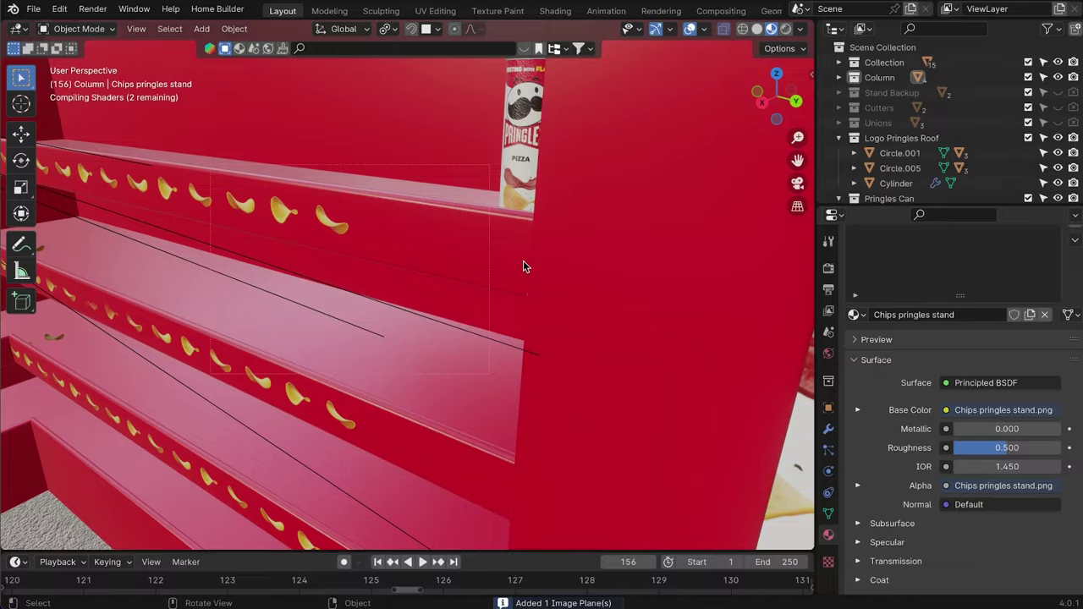
- Move the chips image plane from the floor toward the red stand, shifting it about -2.23 m along X
{"action": "scroll", "coordinate": [523, 266], "scroll_direction": "down", "scroll_amount": 6}
{"action": "scroll", "coordinate": [532, 270], "scroll_direction": "down", "scroll_amount": 8}
{"action": "middle_click_drag", "start_coordinate": [531, 271], "coordinate": [517, 300]}
{"action": "scroll", "coordinate": [517, 300], "scroll_direction": "up", "scroll_amount": 6}
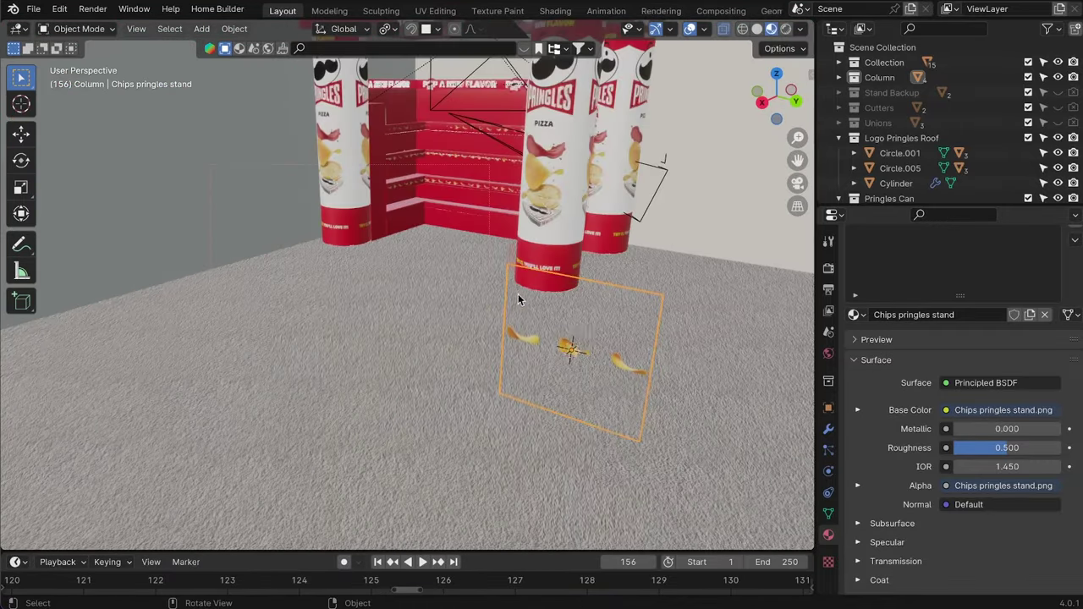
{"action": "key", "text": "g"}
{"action": "left_click", "coordinate": [378, 110]}
{"action": "middle_click_drag", "start_coordinate": [542, 203], "coordinate": [460, 246]}
{"action": "key", "text": "g"}
{"action": "key", "text": "x"}
{"action": "left_click", "coordinate": [542, 254]}
- Scale the chips image plane by 0.3 beside the red shelves
{"action": "middle_click_drag", "start_coordinate": [537, 259], "coordinate": [415, 339]}
{"action": "scroll", "coordinate": [415, 338], "scroll_direction": "up", "scroll_amount": 4}
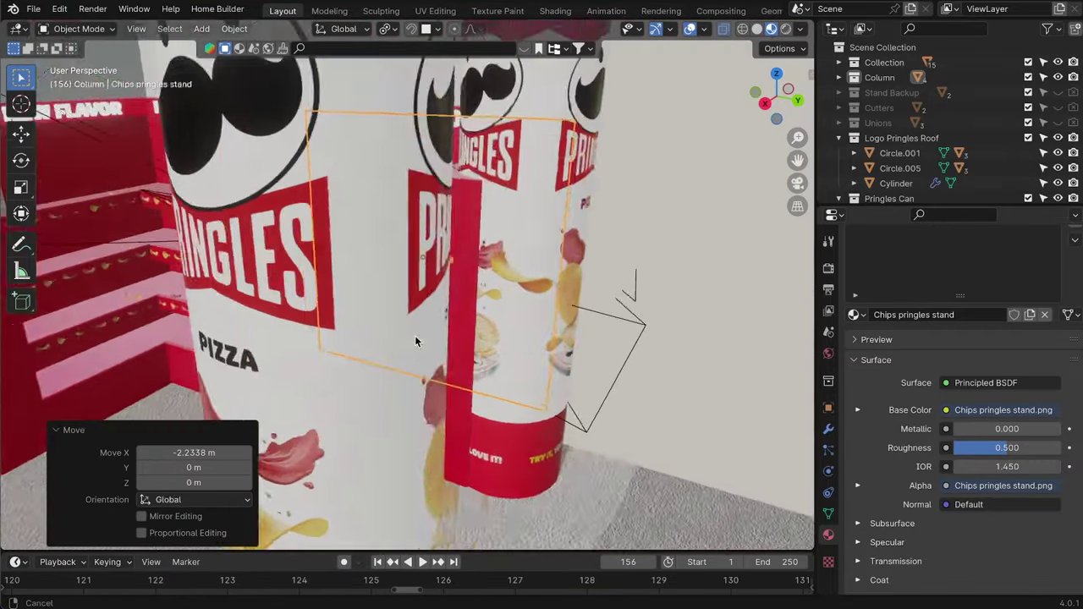
{"action": "type", "text": "s0.3"}
{"action": "key", "text": "Return"}
{"action": "scroll", "coordinate": [466, 343], "scroll_direction": "up", "scroll_amount": 6}
- Add a Shrinkwrap modifier to the chips image plane
{"action": "left_click", "coordinate": [830, 431]}
{"action": "left_click", "coordinate": [883, 268]}
{"action": "type", "text": "shr"}
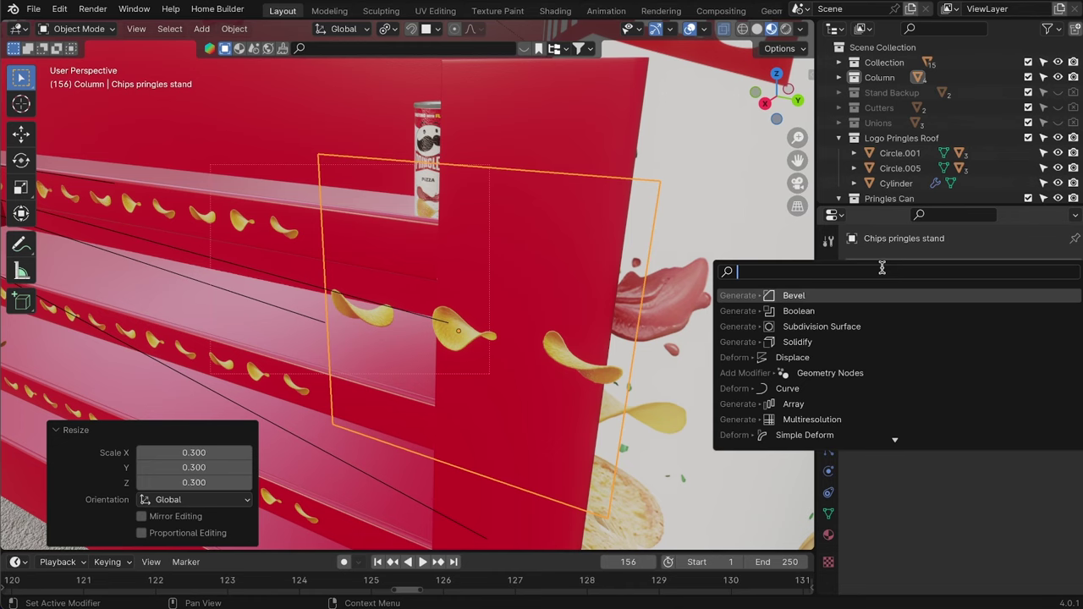
{"action": "left_click", "coordinate": [928, 302]}
{"action": "left_click", "coordinate": [380, 243]}
- Position the chips plane along X and Y so it lines up with the front of the upper shelf
{"action": "middle_click_drag", "start_coordinate": [474, 271], "coordinate": [542, 330]}
{"action": "key", "text": "g"}
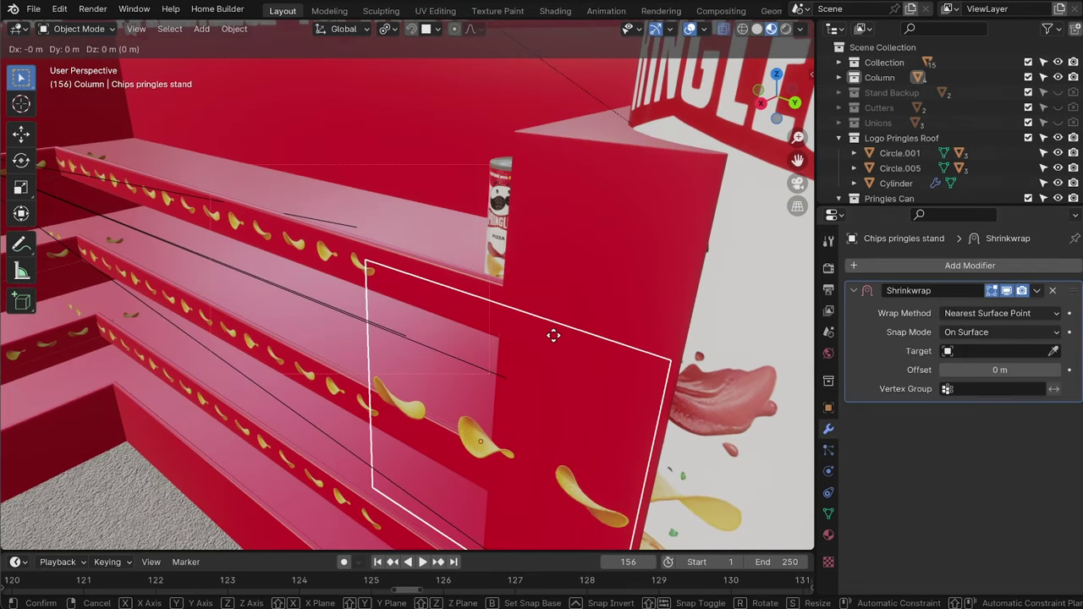
{"action": "key", "text": "x"}
{"action": "left_click", "coordinate": [675, 186]}
{"action": "key", "text": "g"}
{"action": "key", "text": "y"}
{"action": "left_click", "coordinate": [591, 322]}
- Scale the chips plane by about 0.917 and lower it about 0.03 m along Z onto the shelf edge
{"action": "key", "text": "s"}
{"action": "key", "text": "g"}
{"action": "key", "text": "z"}
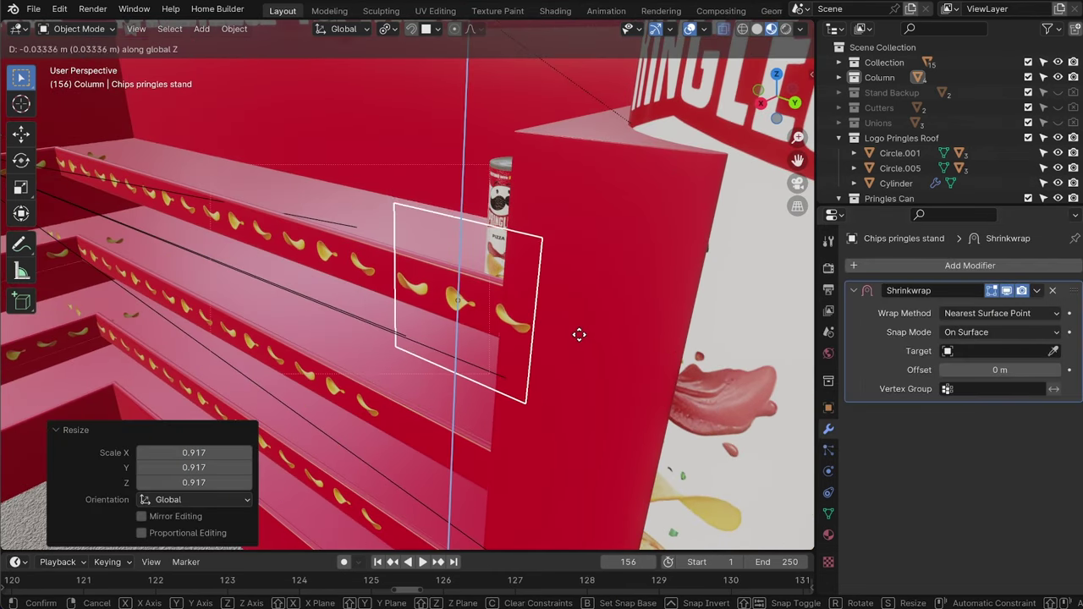
{"action": "left_click", "coordinate": [578, 333]}
- Set the Shrinkwrap target to the red shelf object Cube.001 and offset the chips plane from its surface
{"action": "scroll", "coordinate": [578, 333], "scroll_direction": "up", "scroll_amount": 6}
{"action": "left_click", "coordinate": [1052, 352]}
{"action": "left_click", "coordinate": [360, 224]}
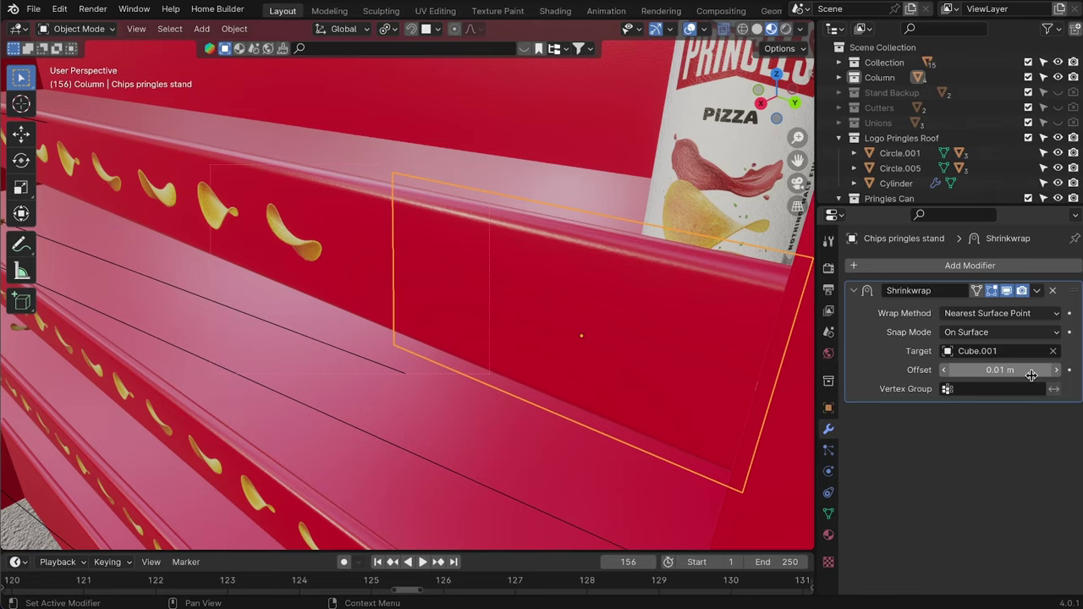
{"action": "key", "text": "Return"}
- Set the Shrinkwrap wrap method to Target Normal Project
{"action": "left_click", "coordinate": [995, 332]}
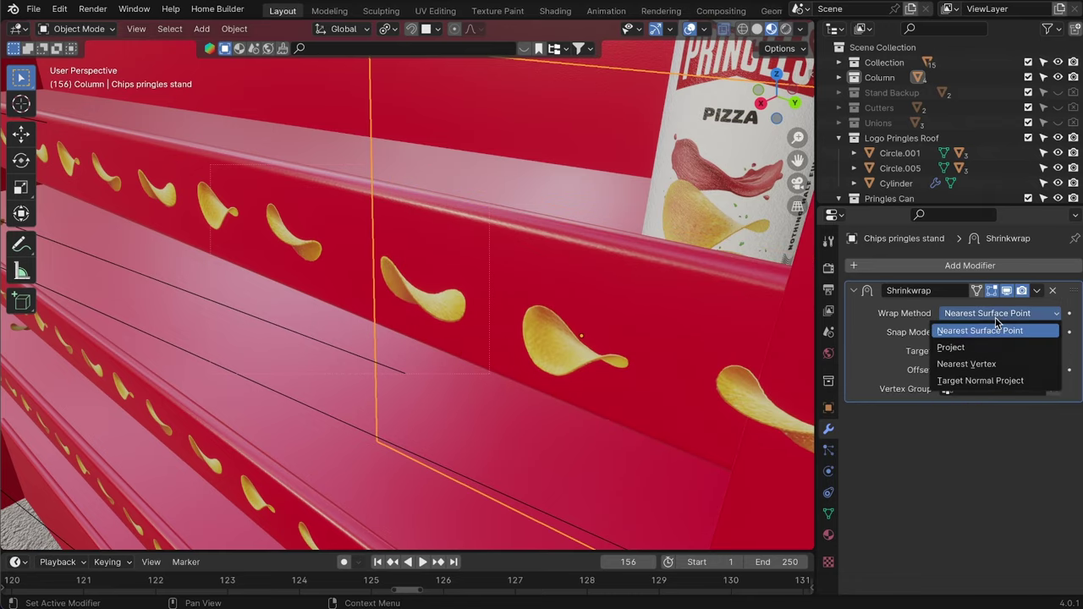
{"action": "left_click", "coordinate": [998, 383]}
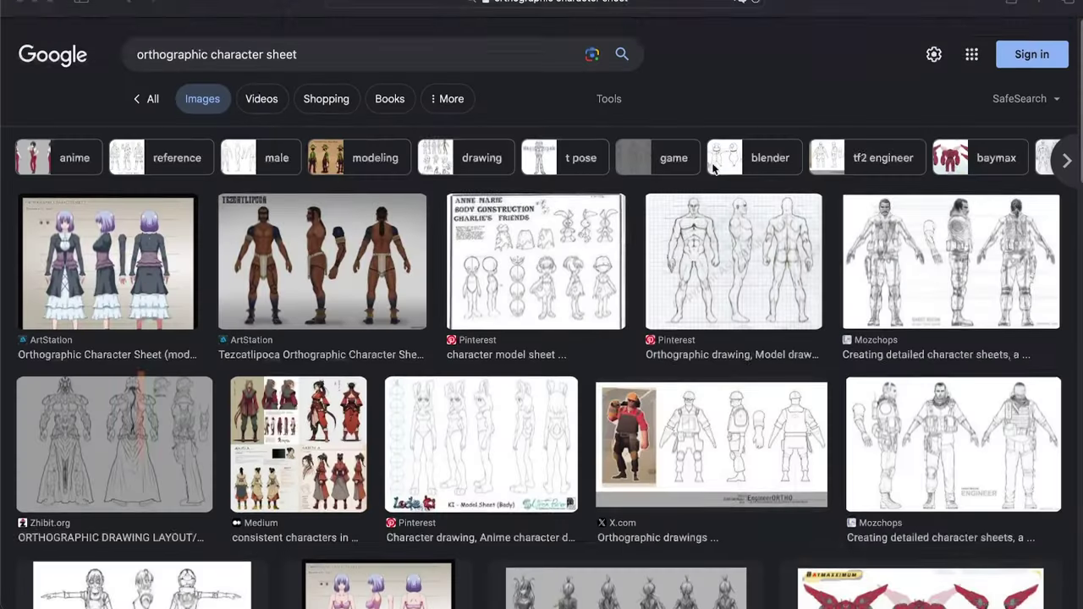
- In the browser, open the muscular male orthographic drawing from the image results and copy the image
{"action": "scroll", "coordinate": [714, 169], "scroll_direction": "down", "scroll_amount": 1}
{"action": "left_click", "coordinate": [732, 242]}
{"action": "right_click", "coordinate": [746, 227]}
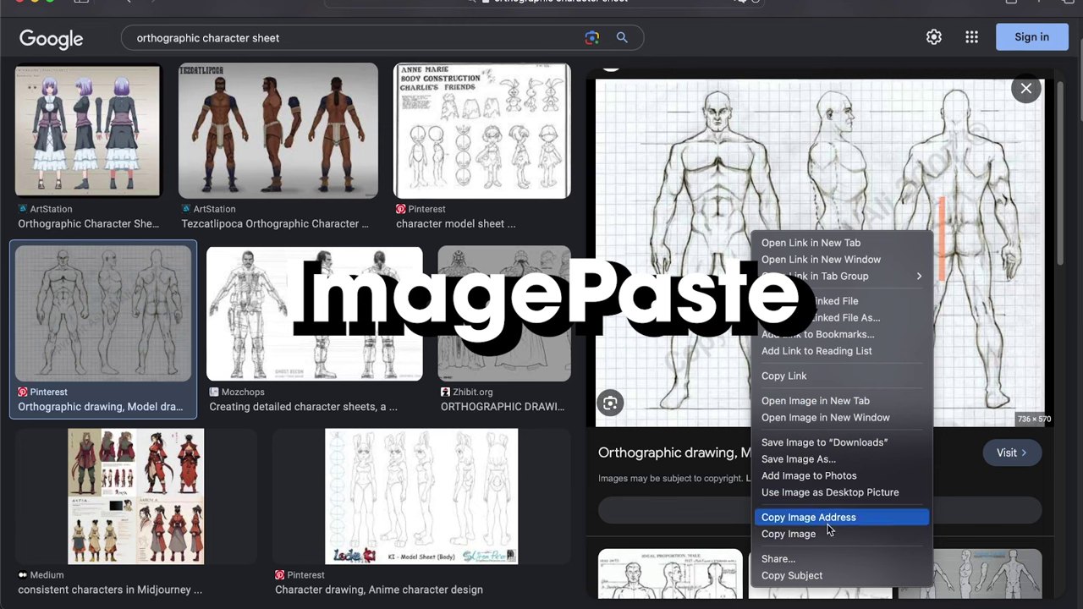
{"action": "left_click", "coordinate": [817, 535]}
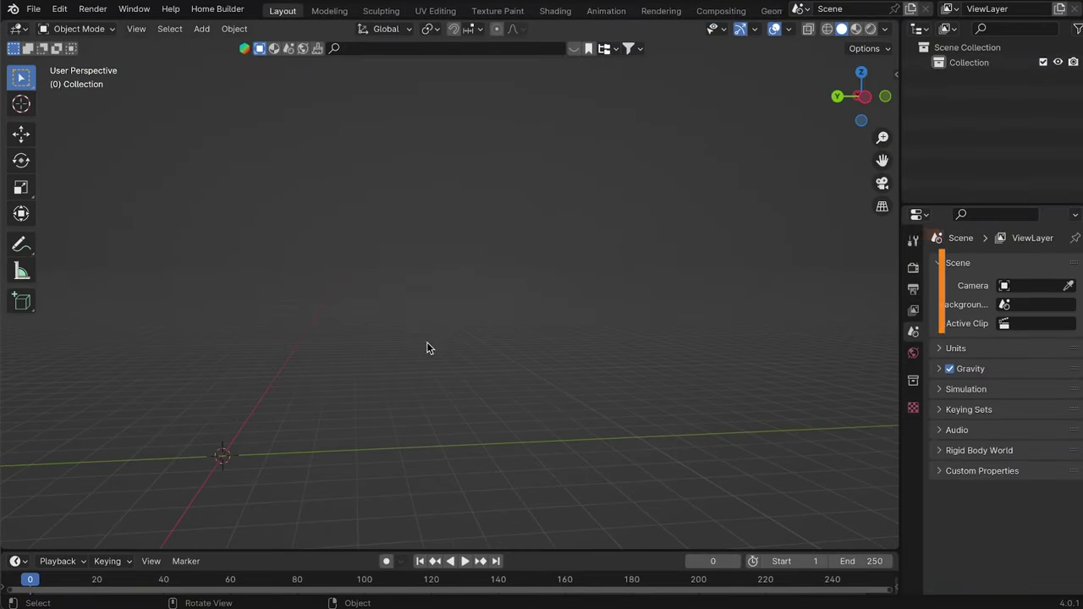
- In Blender, switch to the front view and paste the copied drawing as a reference image
{"action": "key", "text": "KP_1"}
{"action": "key", "text": "ctrl+shift+v"}
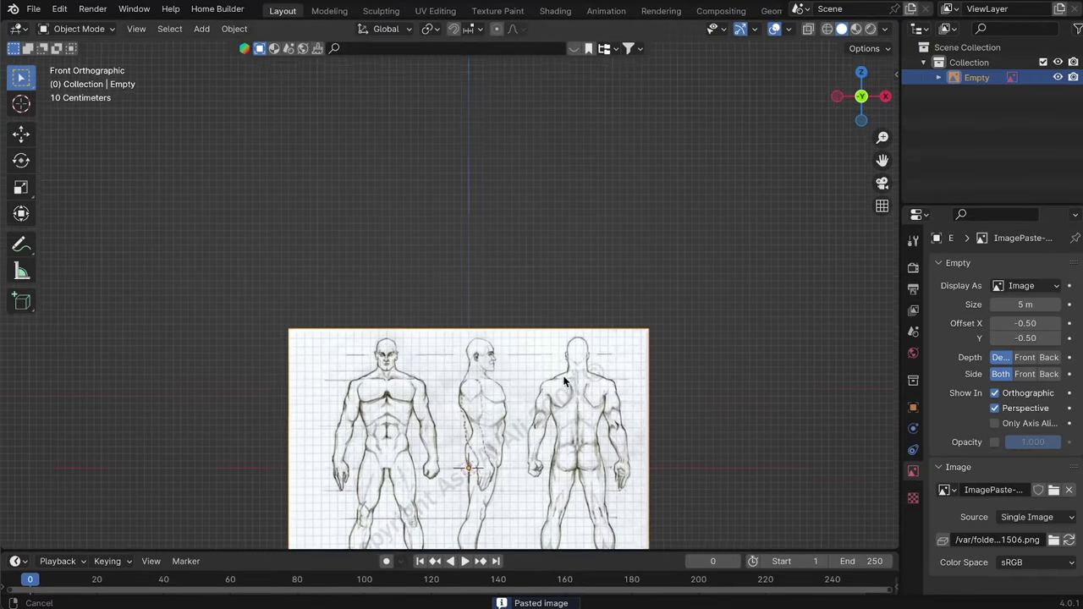
- Move the reference image about 1.14 m along X to centre its front-facing figure on the origin, and switch to the left view
{"action": "key", "text": "KP_Decimal"}
{"action": "key", "text": "g"}
{"action": "key", "text": "x"}
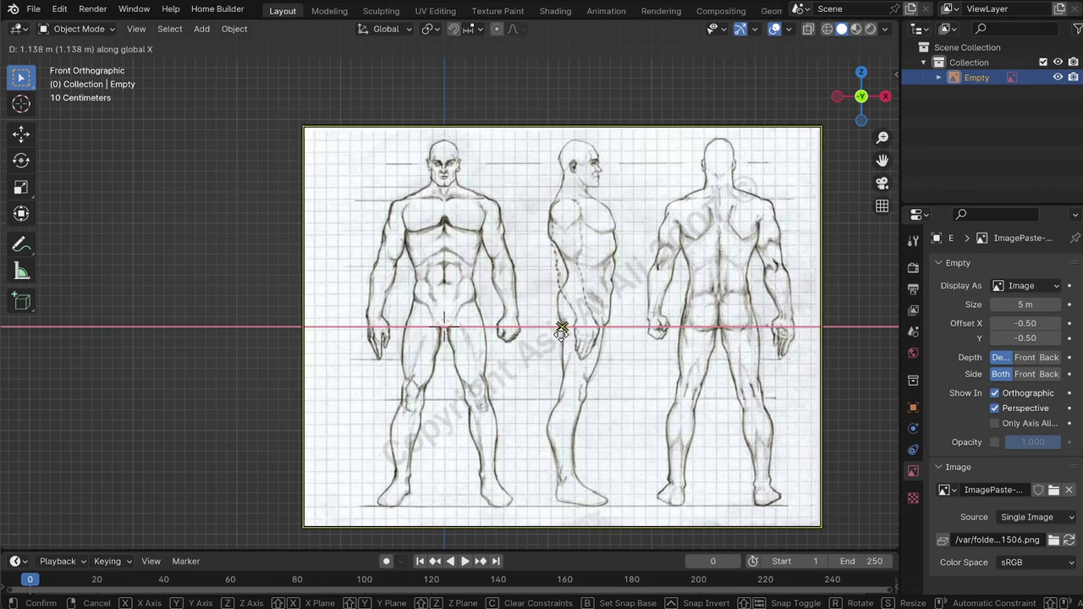
{"action": "left_click", "coordinate": [562, 328]}
{"action": "scroll", "coordinate": [732, 218], "scroll_direction": "down", "scroll_amount": 2}
{"action": "key", "text": "ctrl+KP_3"}
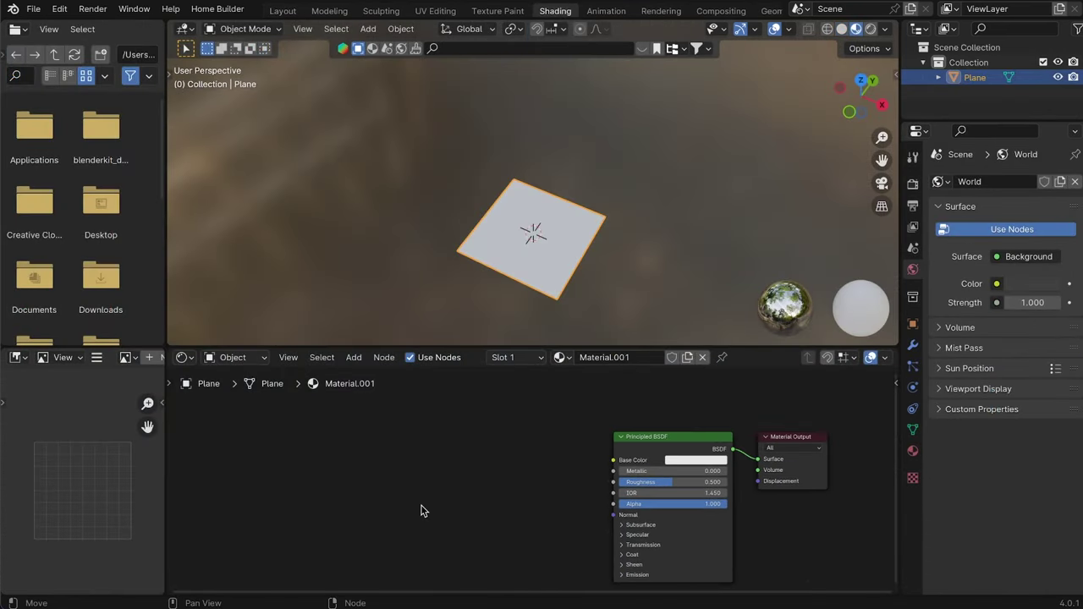
- Paste the copied emoji image into the plane's shader nodes as the Principled BSDF's base colour texture and reposition the image node
{"action": "scroll", "coordinate": [423, 510], "scroll_direction": "down", "scroll_amount": 1}
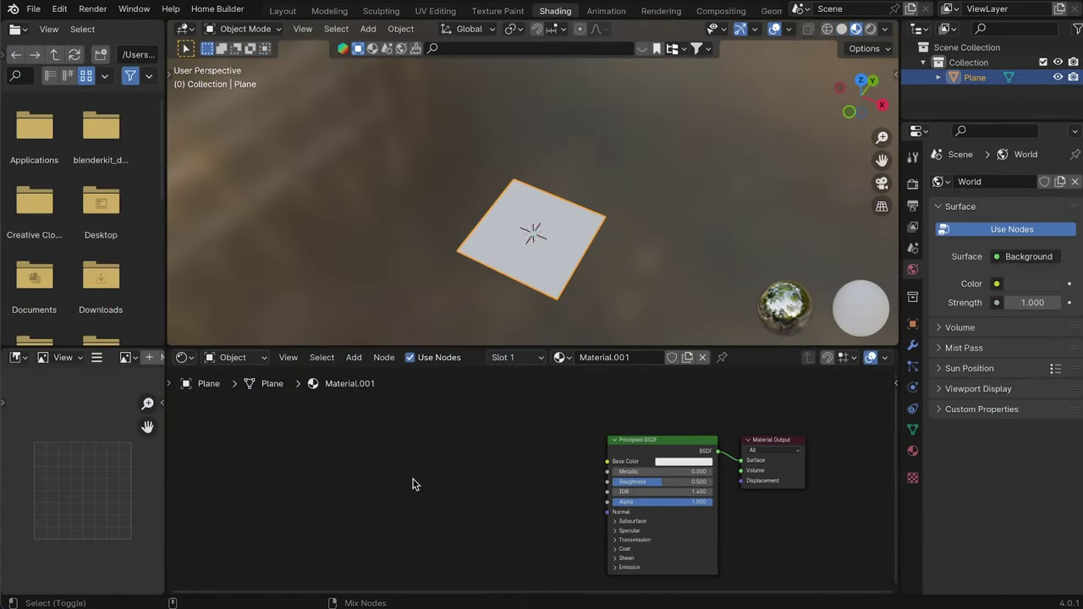
{"action": "key", "text": "ctrl+v"}
{"action": "scroll", "coordinate": [423, 487], "scroll_direction": "up", "scroll_amount": 3}
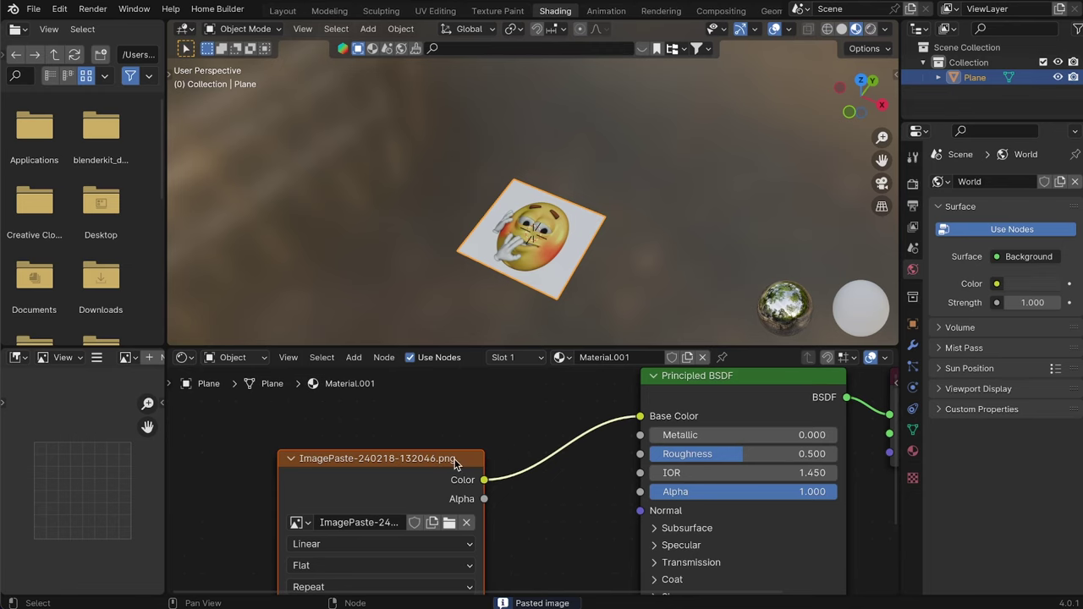
{"action": "left_click_drag", "start_coordinate": [454, 464], "coordinate": [462, 430]}
{"action": "left_click", "coordinate": [424, 428]}
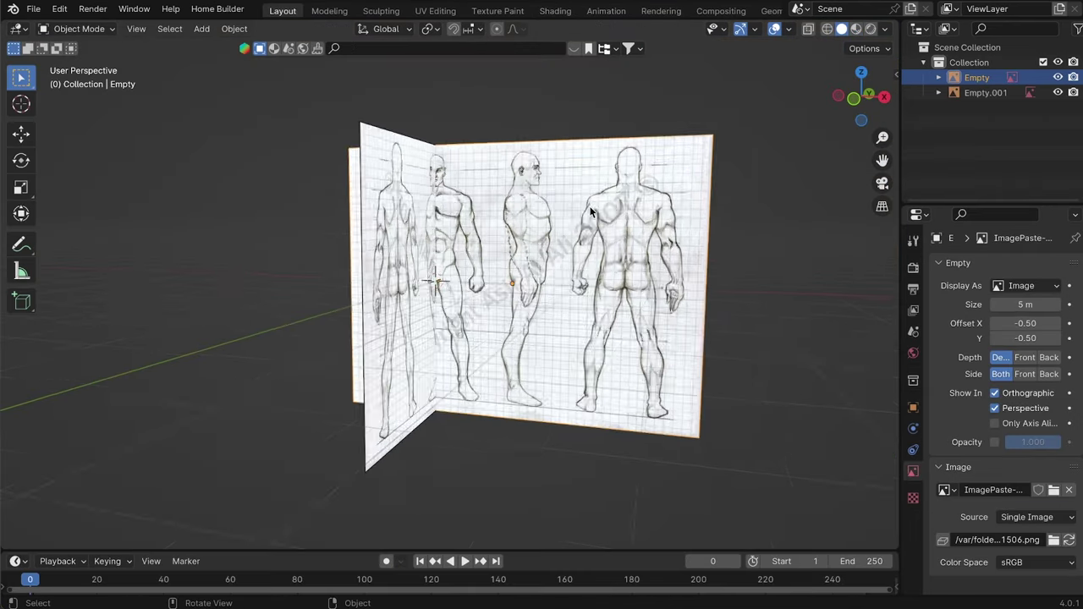
- Switch to Photoshop, paste the copied image onto Artboard 1 and adjust it with Free Transform
{"action": "middle_click_drag", "start_coordinate": [591, 212], "coordinate": [565, 235]}
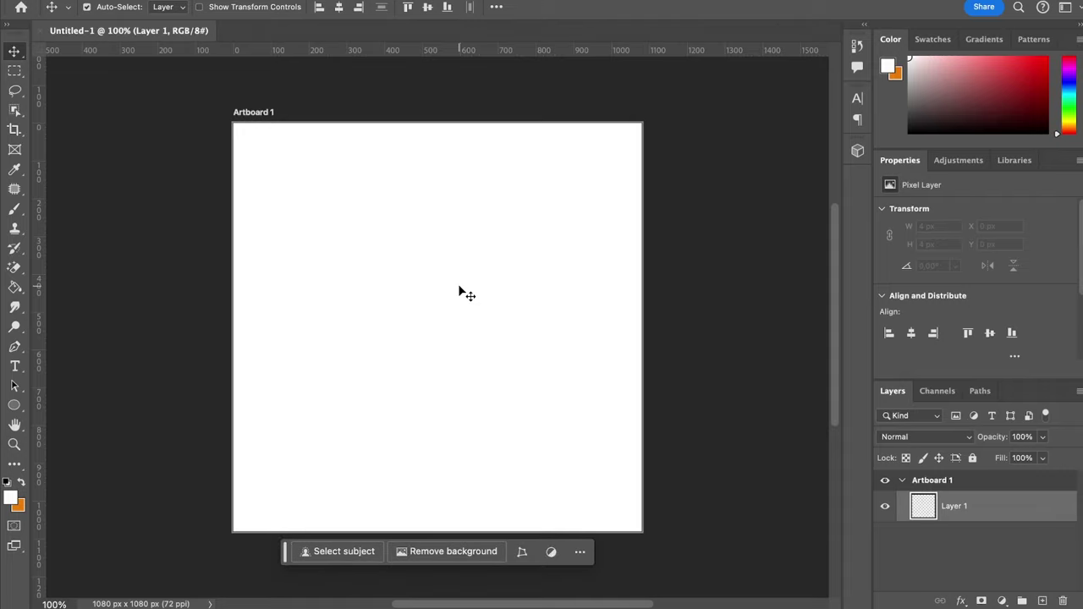
{"action": "key", "text": "super+v"}
{"action": "key", "text": "super+t"}
{"action": "left_click_drag", "start_coordinate": [576, 256], "coordinate": [635, 212], "text": "alt"}
{"action": "left_click", "coordinate": [715, 227], "text": "alt"}
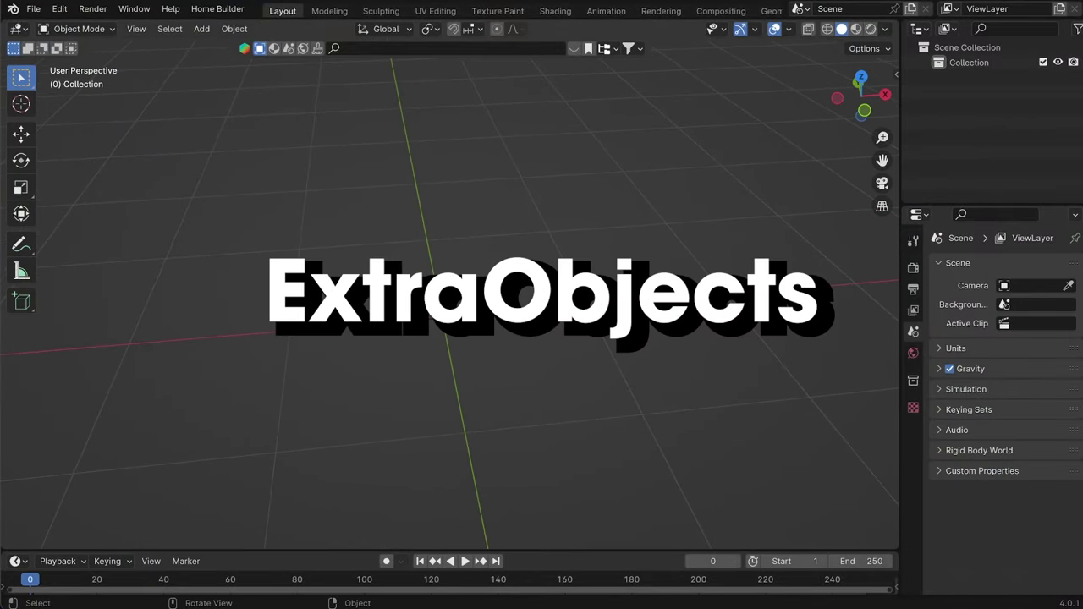
- In Blender, search the add-on preferences for "extra"
{"action": "left_click", "coordinate": [59, 11]}
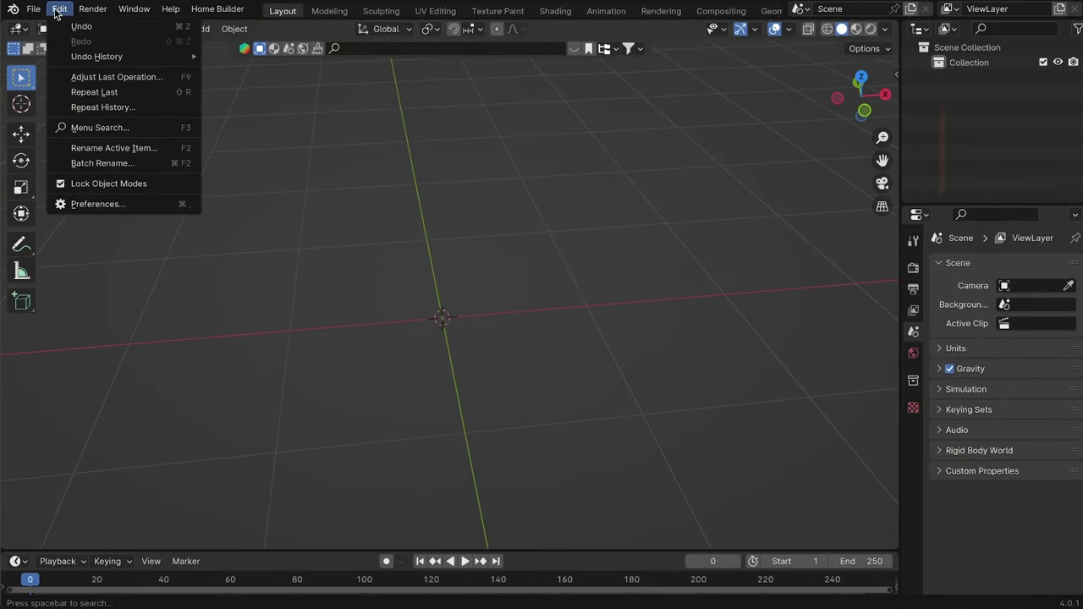
{"action": "left_click", "coordinate": [165, 204]}
{"action": "left_click", "coordinate": [394, 37]}
{"action": "type", "text": "e"}
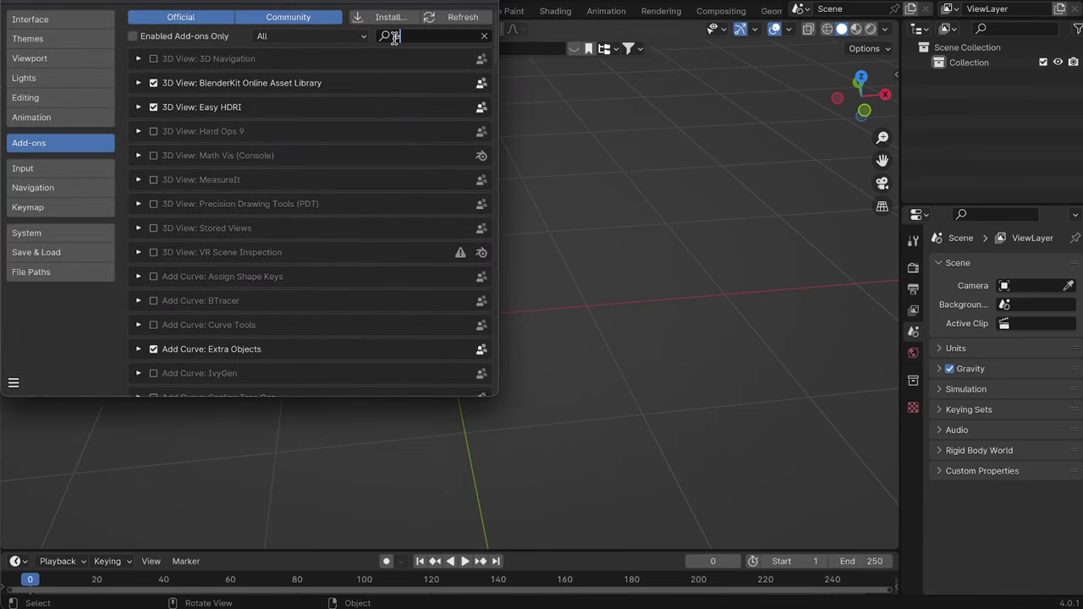
{"action": "type", "text": "xtra"}
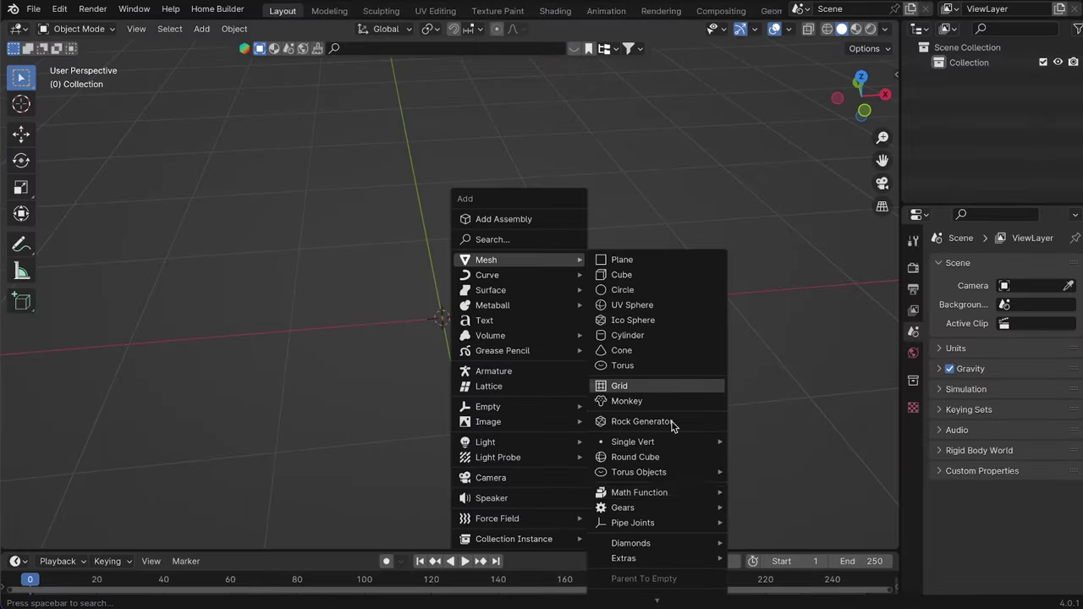
- Add a solid, a gear, a Wye pipe joint and a diamond from the extra mesh objects
{"action": "mouse_move", "coordinate": [652, 466]}
{"action": "left_click", "coordinate": [783, 497]}
{"action": "key", "text": "shift+a"}
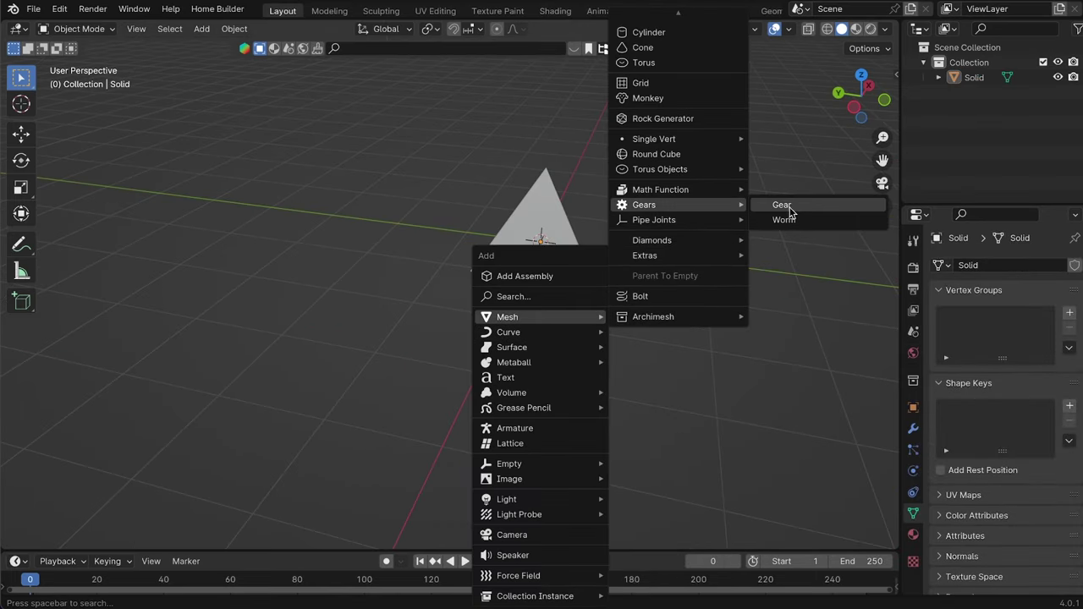
{"action": "left_click", "coordinate": [778, 211]}
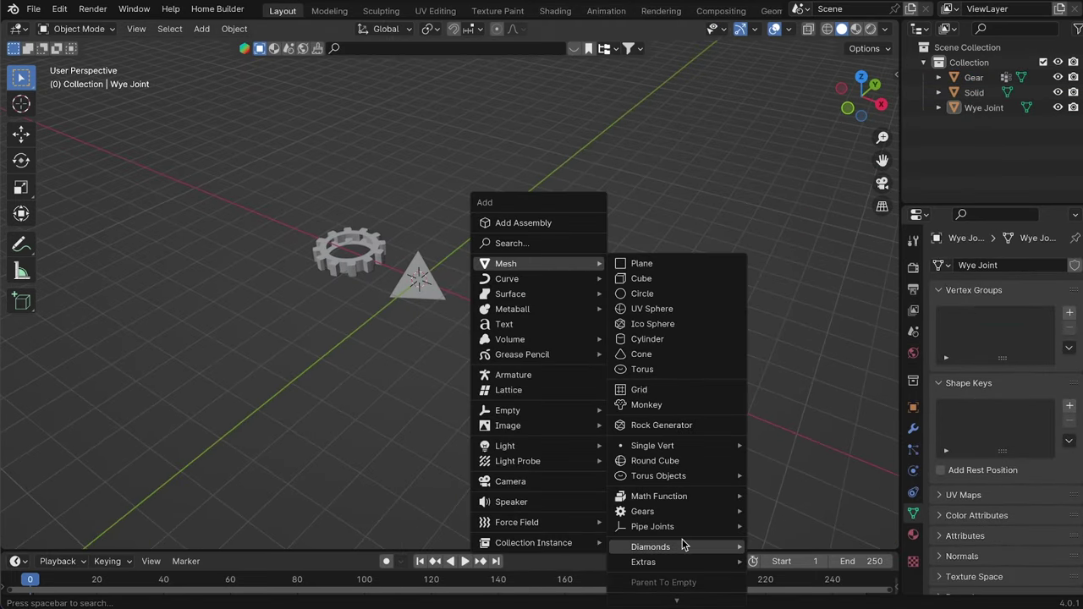
{"action": "left_click", "coordinate": [745, 542]}
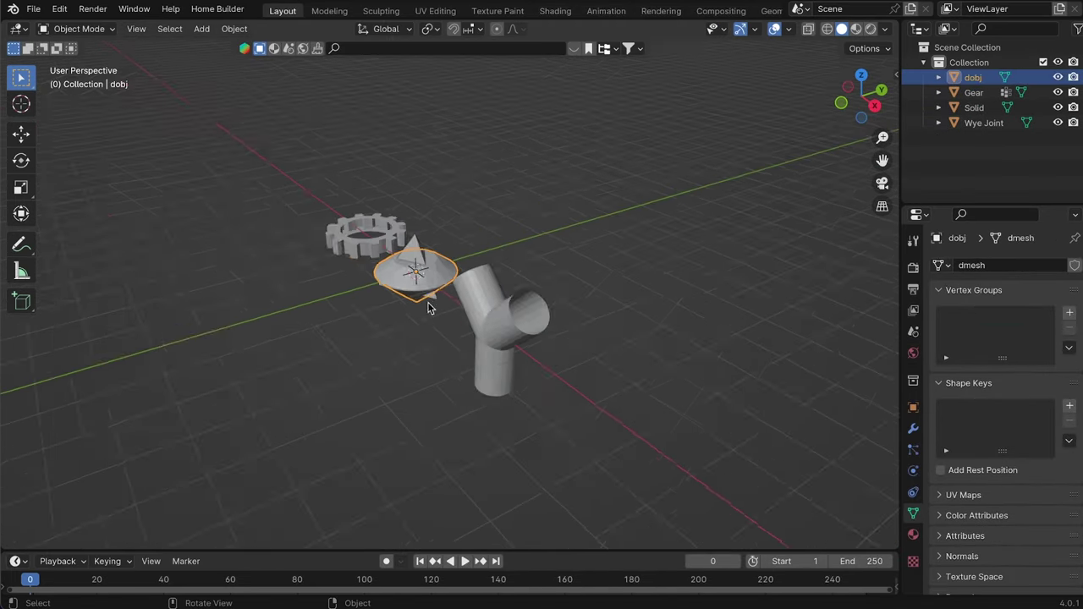
- Add a Spiral from the extra curve objects beside the arc
{"action": "key", "text": "shift+a"}
{"action": "mouse_move", "coordinate": [576, 301]}
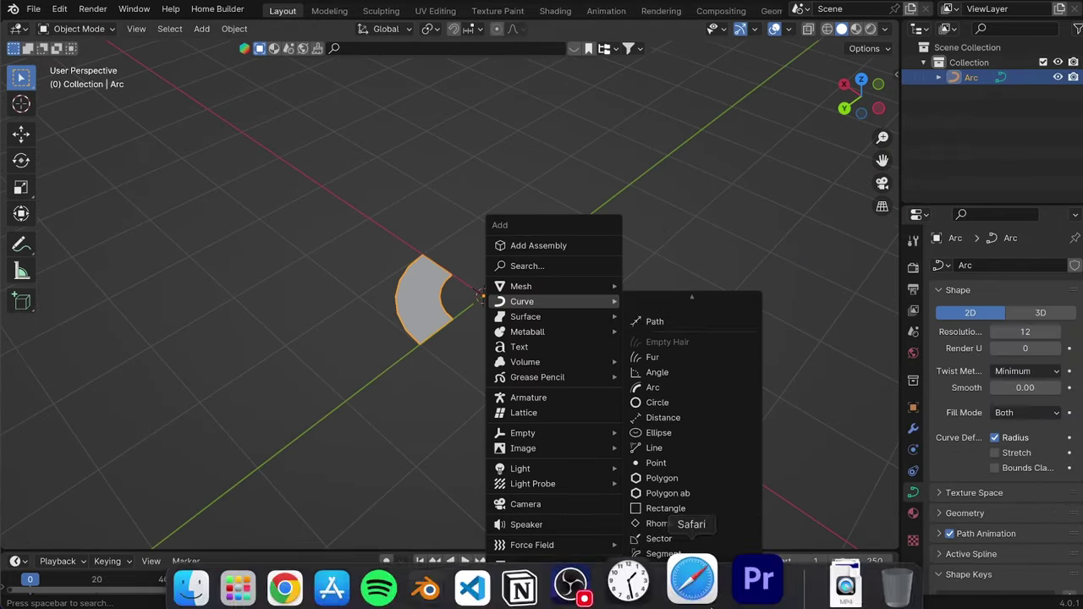
{"action": "left_click", "coordinate": [694, 522]}
{"action": "key", "text": "Return"}
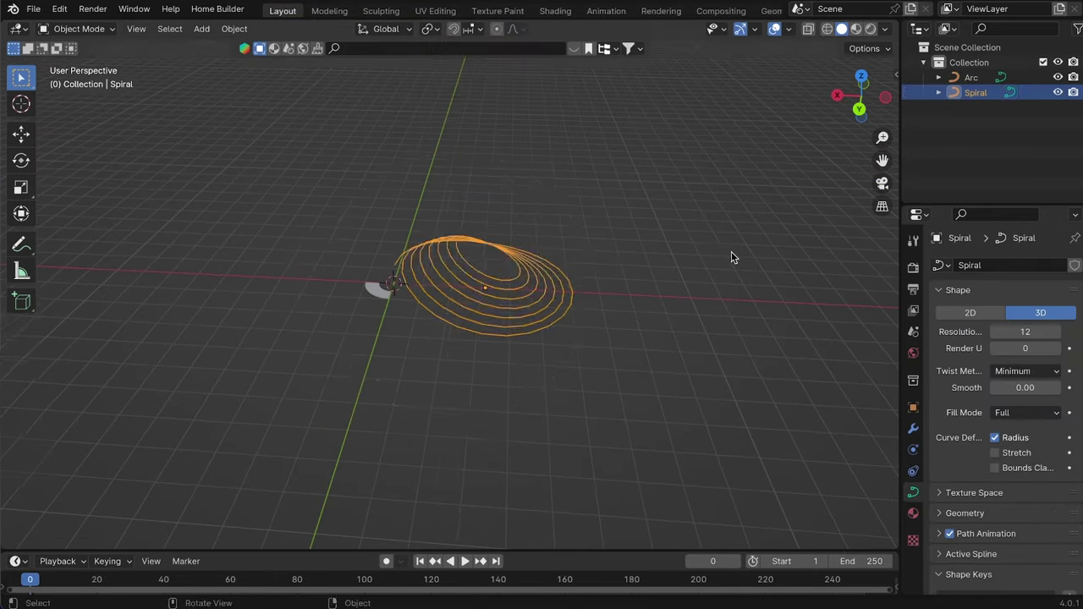
{"action": "key", "text": "shift+a"}
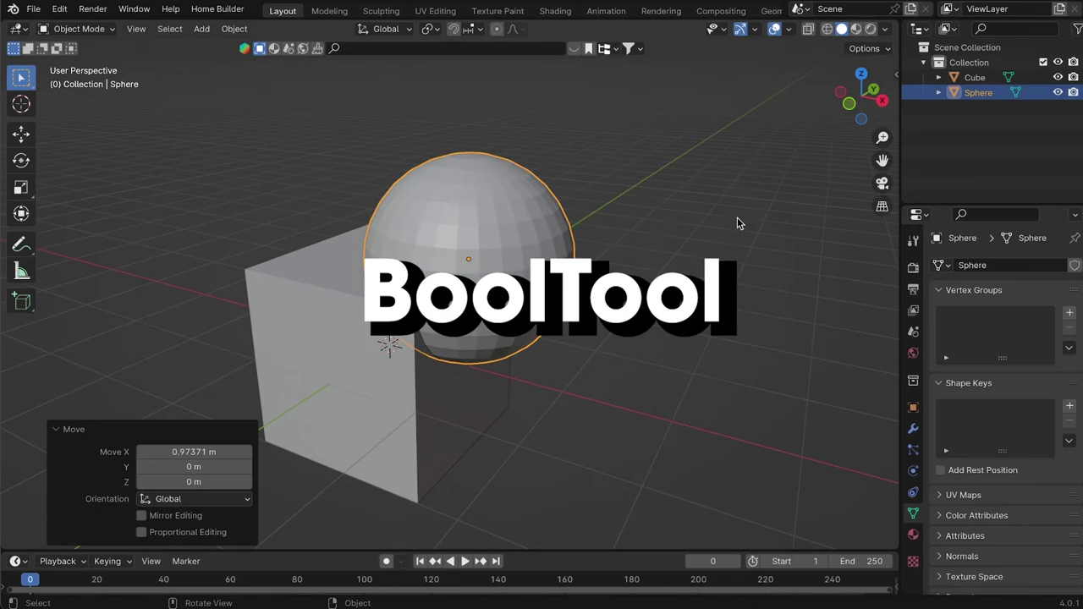
- Shade the sphere auto smooth and subtract it from the cube with Bool Tool's Brush Difference
{"action": "right_click", "coordinate": [491, 273]}
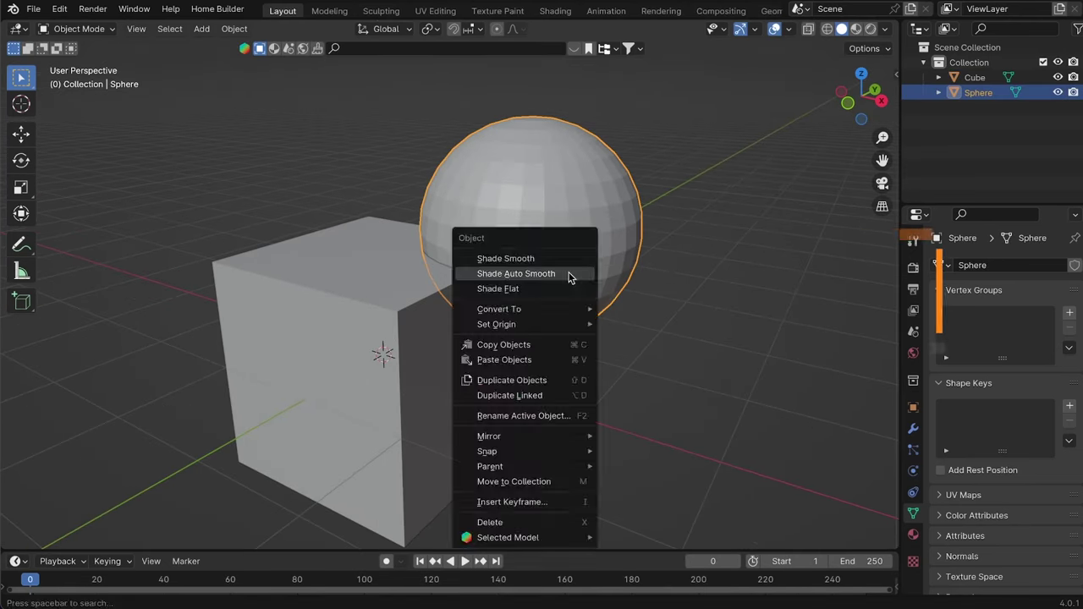
{"action": "left_click", "coordinate": [491, 273]}
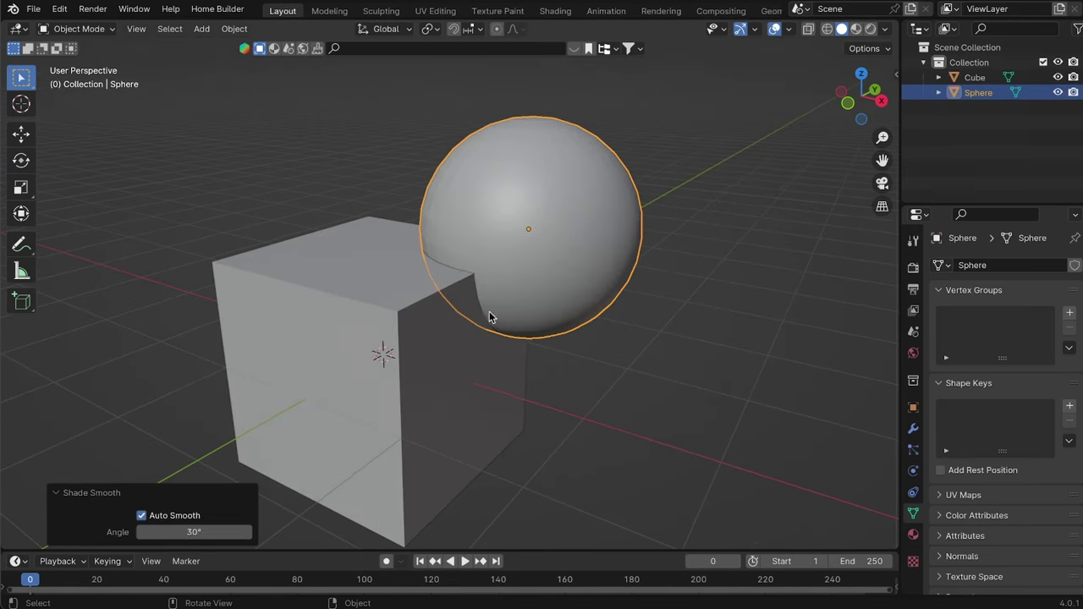
{"action": "left_click", "coordinate": [453, 315], "text": "shift"}
{"action": "key", "text": "shift+ctrl+b"}
{"action": "left_click", "coordinate": [426, 412]}
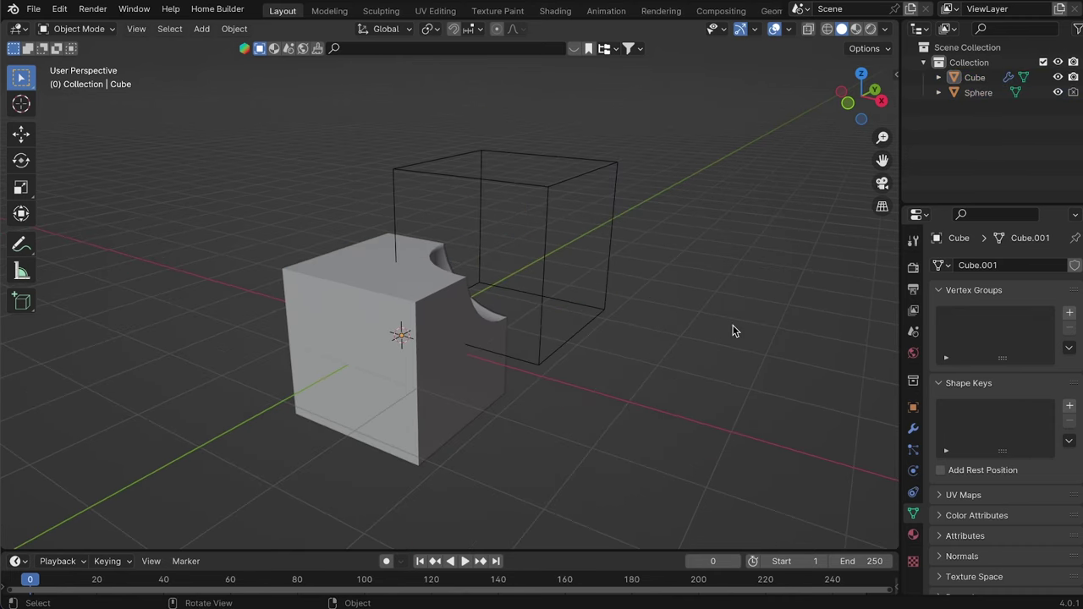
- Shift the sphere brush slightly and raise it about 0.07 m along Z to reposition the cut in the cube
{"action": "middle_click_drag", "start_coordinate": [710, 325], "coordinate": [652, 257]}
{"action": "key", "text": "g"}
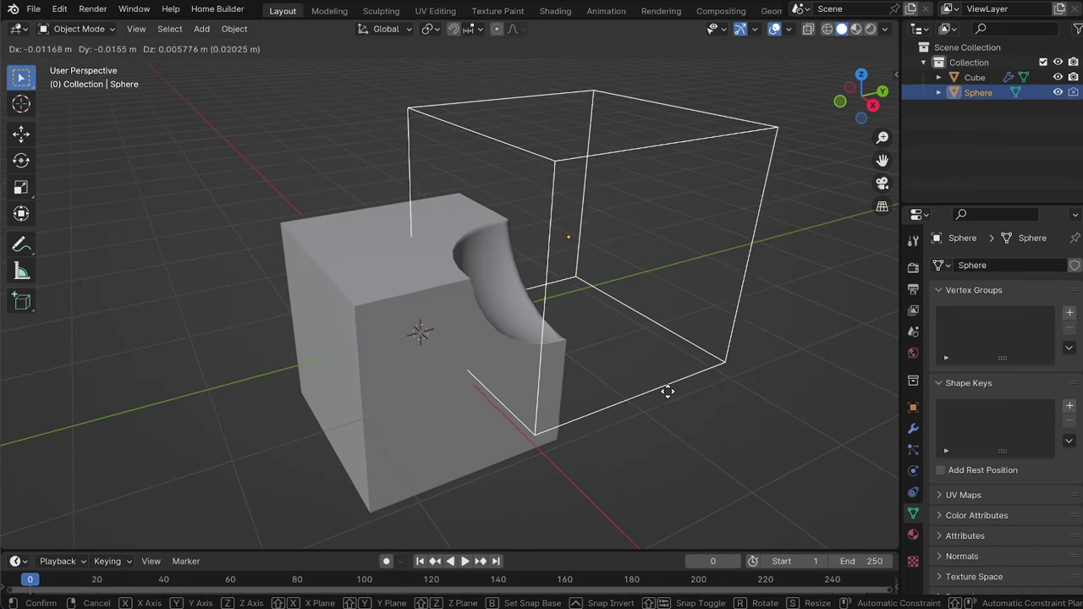
{"action": "left_click", "coordinate": [609, 390]}
{"action": "key", "text": "g"}
{"action": "key", "text": "z"}
{"action": "left_click", "coordinate": [627, 385]}
{"action": "middle_click_drag", "start_coordinate": [627, 385], "coordinate": [666, 384]}
{"action": "scroll", "coordinate": [666, 382], "scroll_direction": "down", "scroll_amount": 2}
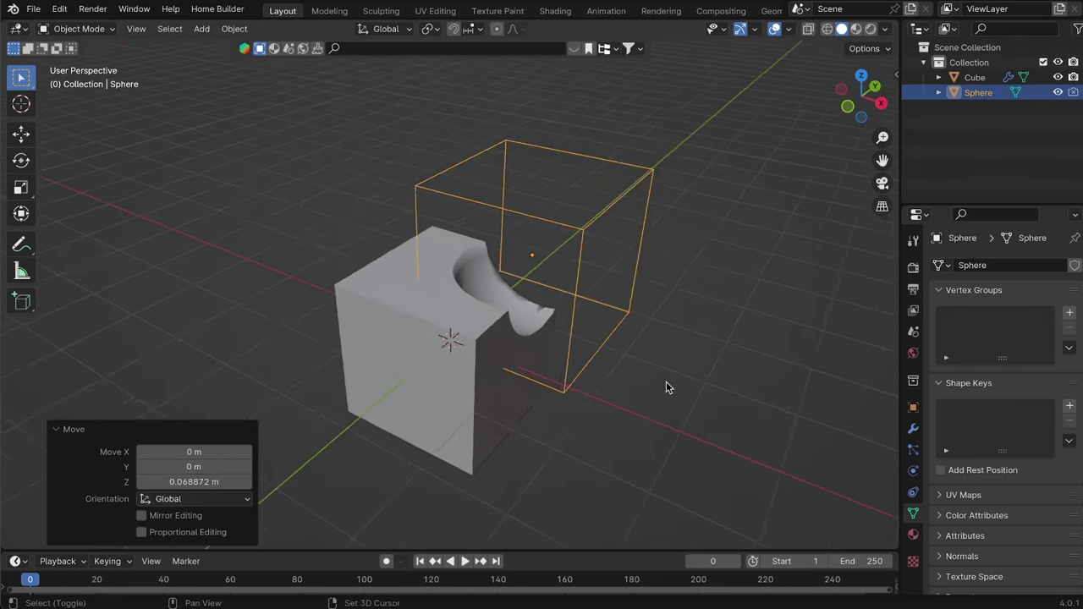
{"action": "scroll", "coordinate": [666, 381], "scroll_direction": "up", "scroll_amount": 2}
{"action": "left_click", "coordinate": [666, 382]}
- Duplicate the sphere brush and place the copy over the cube's opposite side
{"action": "left_click", "coordinate": [653, 200]}
{"action": "key", "text": "shift+d"}
{"action": "left_click", "coordinate": [294, 277]}
{"action": "middle_click_drag", "start_coordinate": [294, 276], "coordinate": [365, 258], "text": "shift"}
- Subtract the duplicated sphere from the cube with Bool Tool's Brush Difference
{"action": "left_click", "coordinate": [423, 327], "text": "shift"}
{"action": "key", "text": "ctrl+shift+b"}
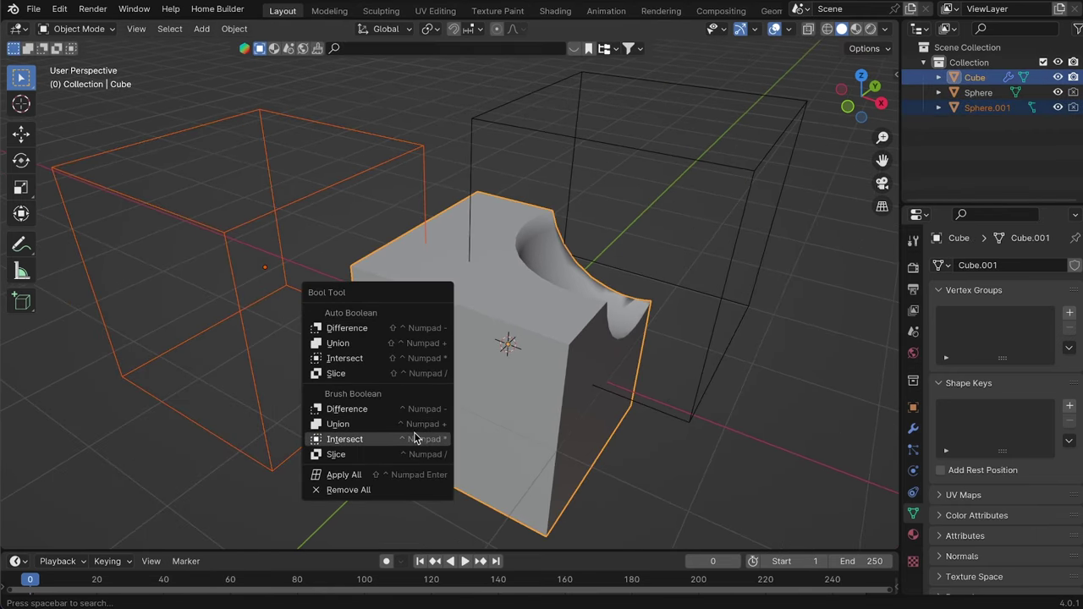
{"action": "left_click", "coordinate": [416, 439]}
{"action": "mouse_move", "coordinate": [406, 415]}
{"action": "middle_mouse_down"}
{"action": "mouse_move", "coordinate": [402, 145]}
{"action": "mouse_move", "coordinate": [413, 209]}
{"action": "middle_mouse_up"}
{"action": "scroll", "coordinate": [413, 209], "scroll_direction": "down", "scroll_amount": 2}
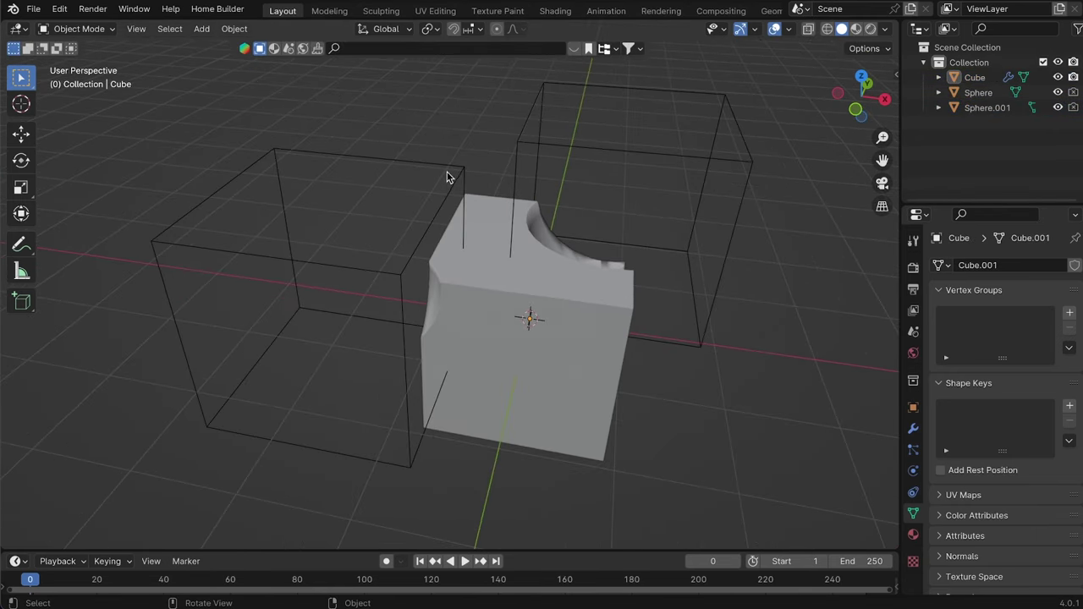
{"action": "left_click", "coordinate": [447, 175]}
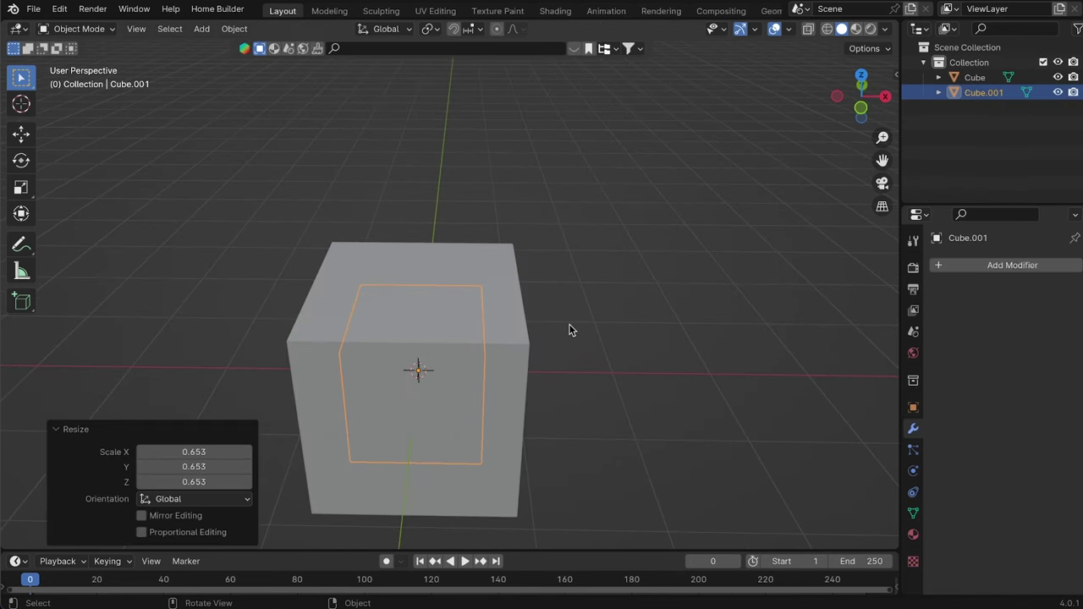
- Raise the smaller cube along Z and move it about 1.14 m along X so it overlaps the larger cube's upper edge
{"action": "key", "text": "g"}
{"action": "key", "text": "z"}
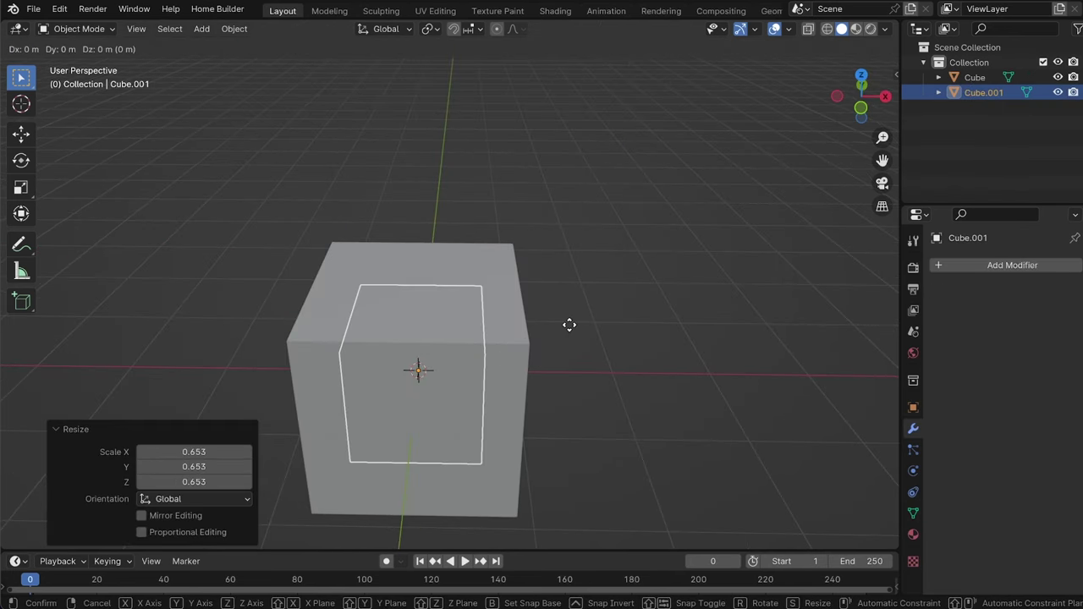
{"action": "left_click", "coordinate": [574, 256]}
{"action": "key", "text": "g"}
{"action": "key", "text": "x"}
{"action": "left_click", "coordinate": [690, 268]}
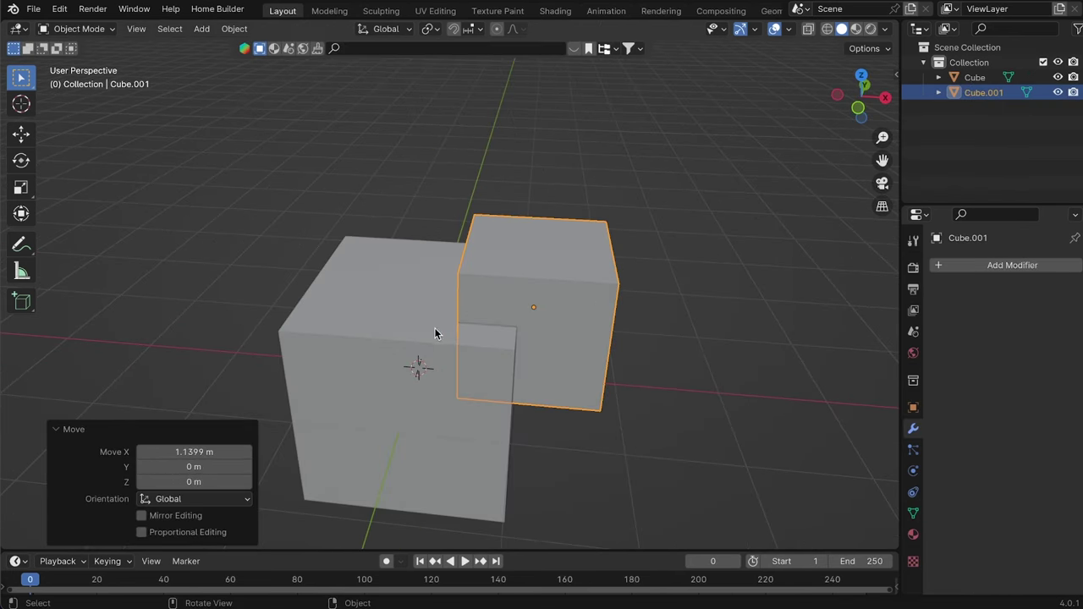
- Slice the larger cube with the smaller one using Bool Tool's Brush Slice
{"action": "left_click", "coordinate": [411, 320], "text": "shift"}
{"action": "key", "text": "ctrl+shift+b"}
{"action": "left_click", "coordinate": [394, 468]}
{"action": "scroll", "coordinate": [424, 449], "scroll_direction": "up", "scroll_amount": 3}
{"action": "middle_click_drag", "start_coordinate": [603, 372], "coordinate": [591, 315]}
{"action": "scroll", "coordinate": [547, 254], "scroll_direction": "down", "scroll_amount": 2}
- Try to move the sliced piece about 0.26 m up along Z and along X, and undo the move
{"action": "left_click", "coordinate": [547, 181]}
{"action": "left_click", "coordinate": [544, 313]}
{"action": "key", "text": "g"}
{"action": "key", "text": "z"}
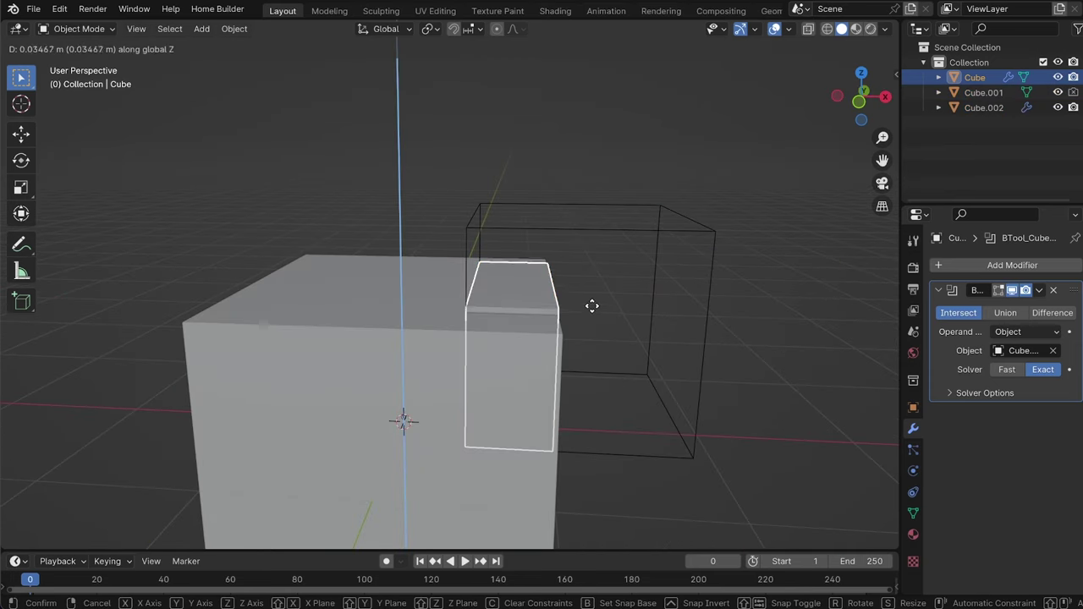
{"action": "left_click", "coordinate": [592, 283]}
{"action": "key", "text": "g"}
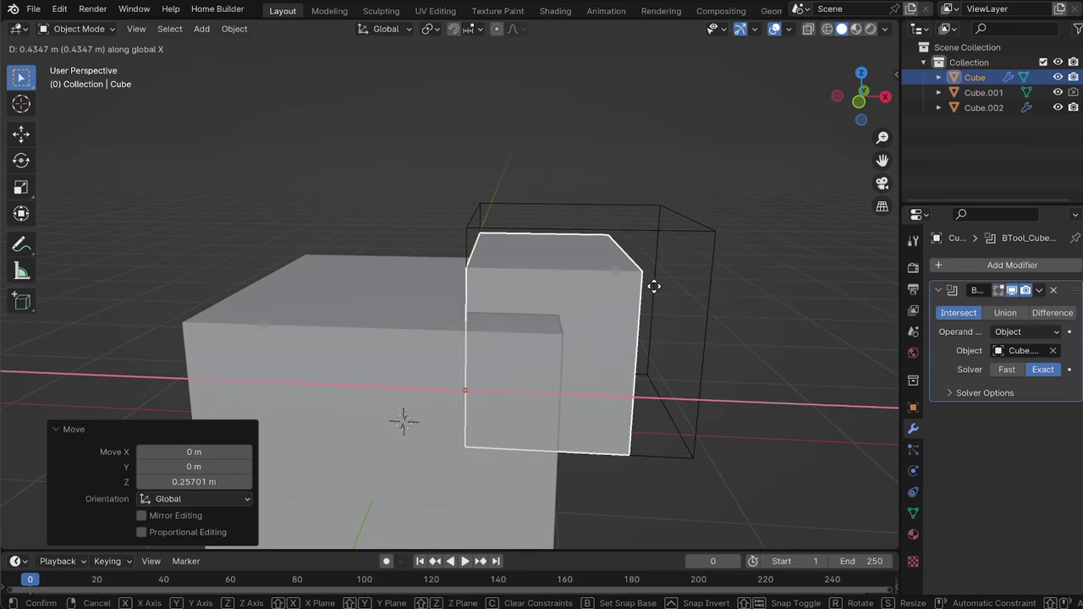
{"action": "key", "text": "Escape"}
{"action": "key", "text": "ctrl+z"}
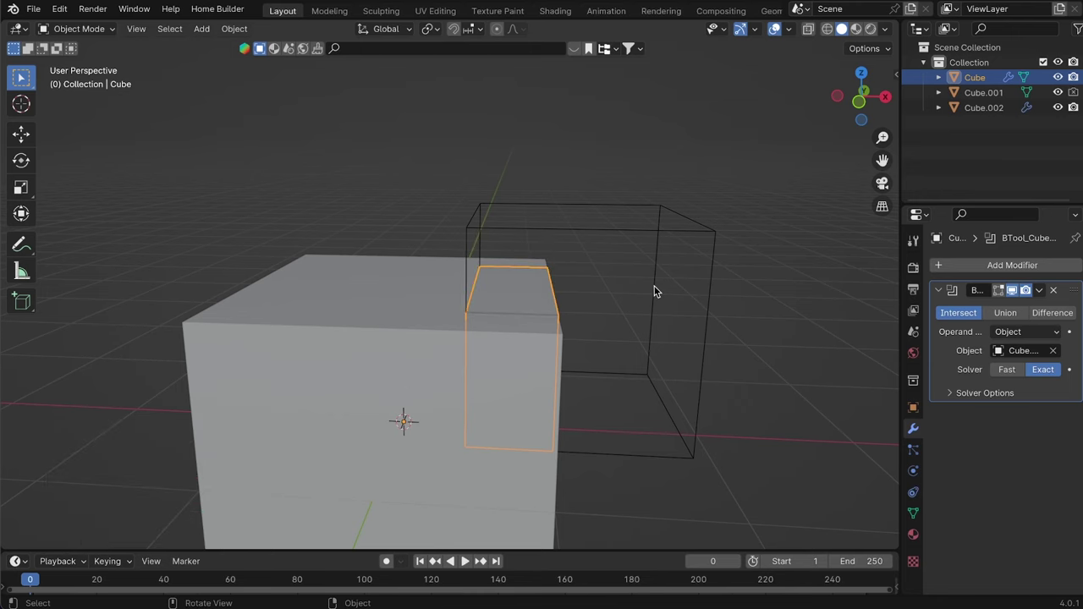
- Apply the sliced piece's Boolean modifier and hide the smaller cube brush
{"action": "left_click", "coordinate": [995, 310]}
{"action": "left_click", "coordinate": [660, 233]}
{"action": "key", "text": "h"}
- Lift the sliced piece about 1.01 m along Z, out of the notch in the larger cube
{"action": "middle_click_drag", "start_coordinate": [660, 233], "coordinate": [536, 311]}
{"action": "left_click", "coordinate": [536, 311]}
{"action": "key", "text": "g"}
{"action": "key", "text": "z"}
{"action": "left_click", "coordinate": [544, 184]}
{"action": "key", "text": "g"}
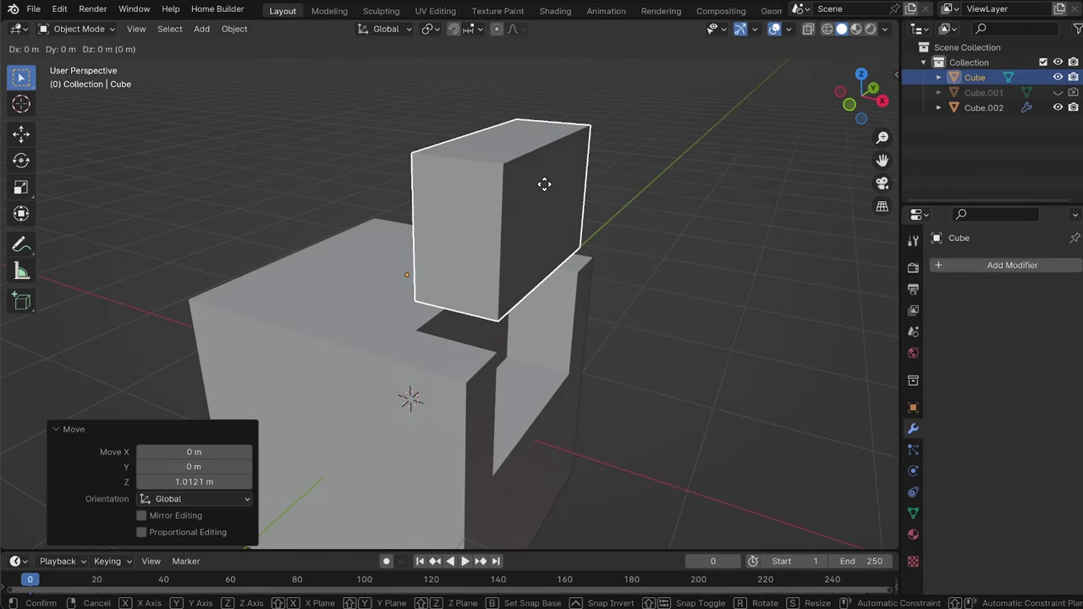
{"action": "key", "text": "Escape"}
{"action": "scroll", "coordinate": [670, 345], "scroll_direction": "down", "scroll_amount": 4}
{"action": "middle_click_drag", "start_coordinate": [670, 346], "coordinate": [667, 338]}
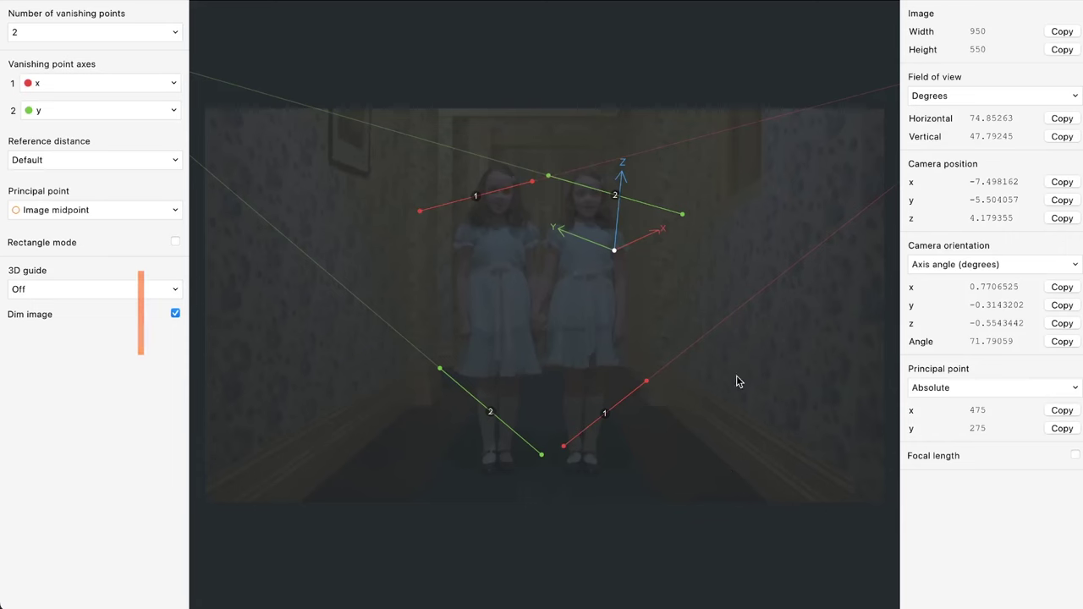
- In fSpy, align the two x-axis vanishing lines horizontally with the near and far ends of the corridor floor
{"action": "left_click_drag", "start_coordinate": [308, 502], "coordinate": [299, 502]}
{"action": "left_click_drag", "start_coordinate": [646, 382], "coordinate": [768, 502]}
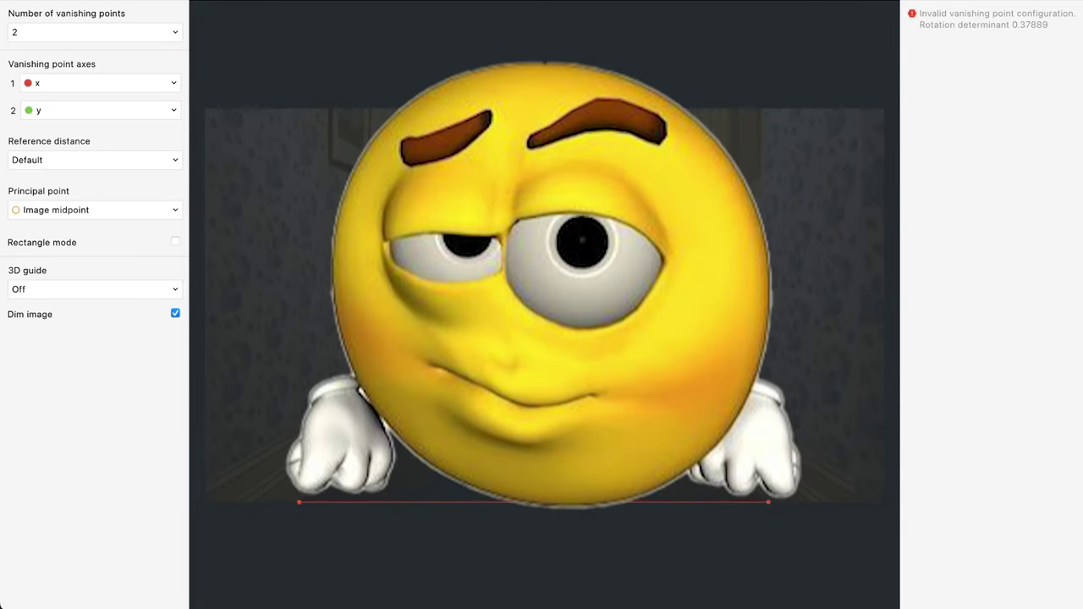
{"action": "left_click_drag", "start_coordinate": [653, 407], "coordinate": [657, 416], "text": "shift"}
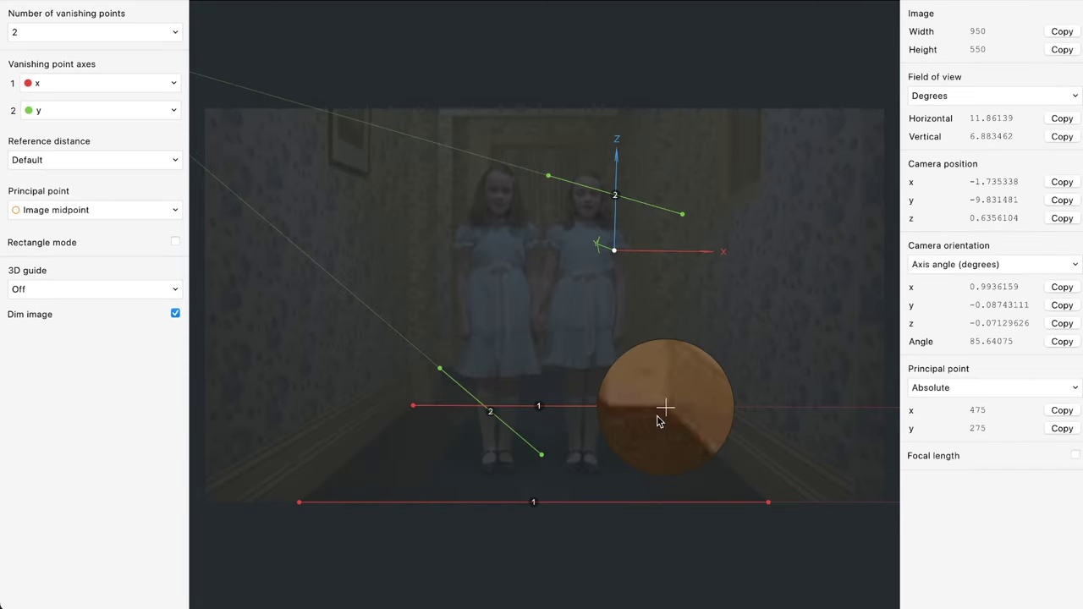
- Align the two y-axis vanishing lines with the corridor floor's side edges, joining the ends of the x-axis lines
{"action": "left_click_drag", "start_coordinate": [542, 455], "coordinate": [291, 514]}
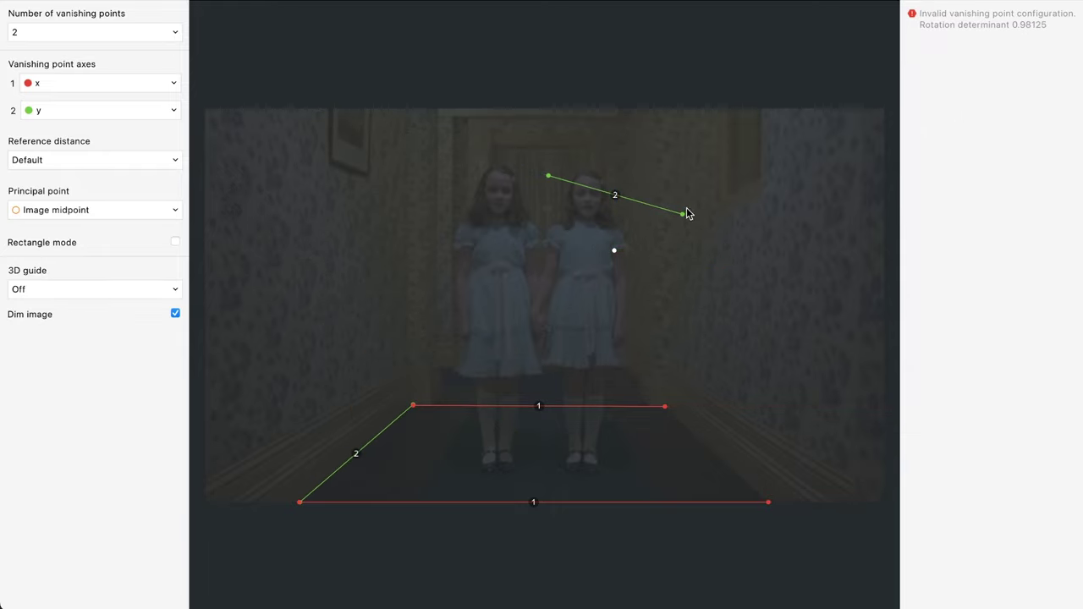
{"action": "left_click_drag", "start_coordinate": [549, 175], "coordinate": [665, 406]}
- Set the 3D guide to the xy grid floor and place the origin on the corridor floor between the two figures
{"action": "left_click", "coordinate": [85, 289]}
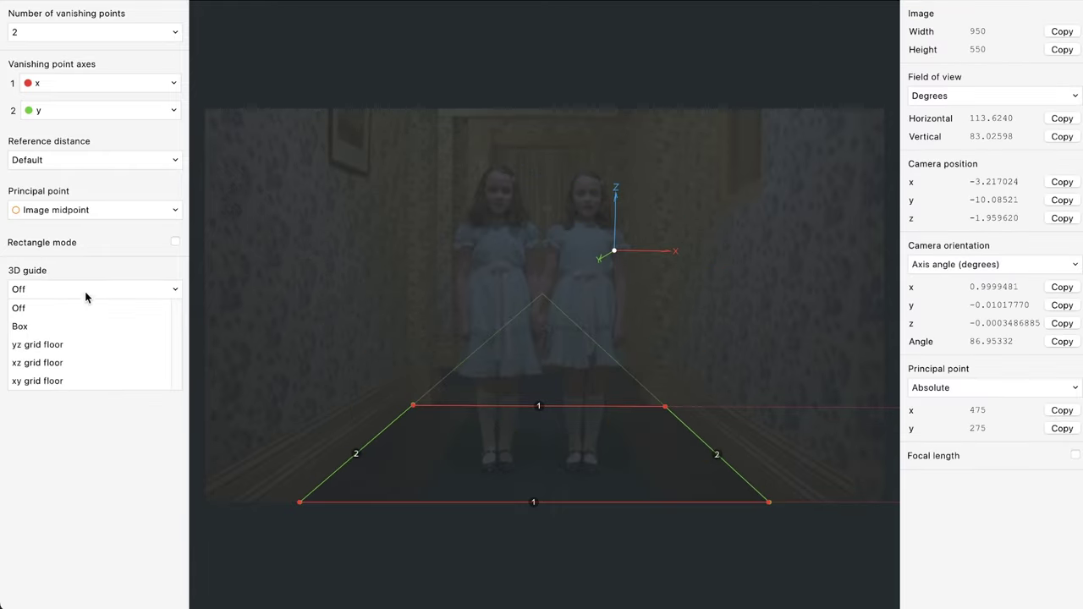
{"action": "left_click", "coordinate": [48, 381]}
{"action": "left_click_drag", "start_coordinate": [614, 251], "coordinate": [538, 399]}
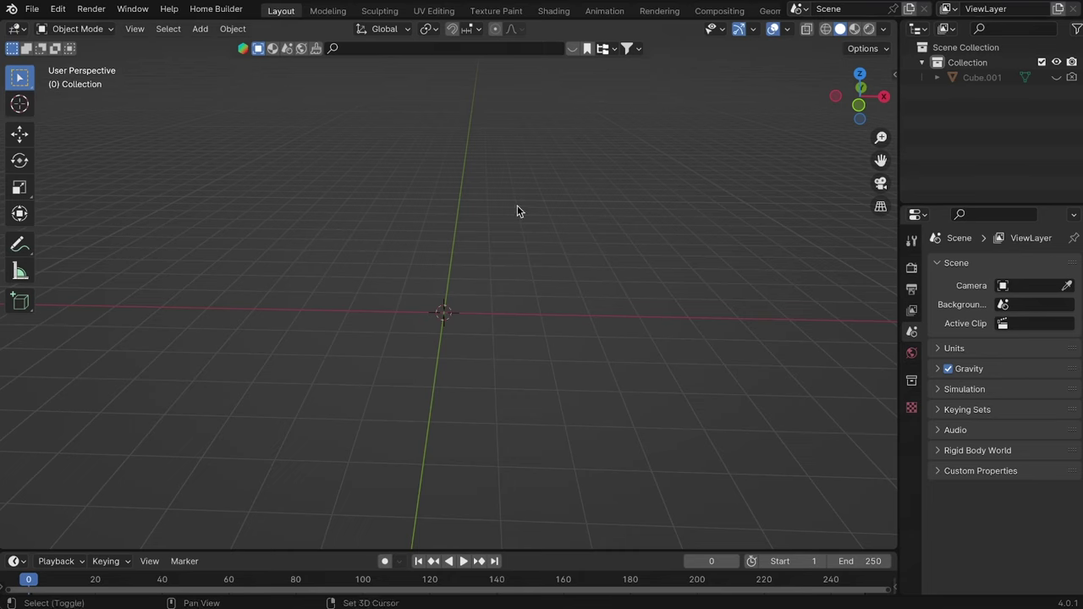
- In Blender, import the Fspy.fspy camera project and look through its matched camera
{"action": "left_click", "coordinate": [32, 9]}
{"action": "mouse_move", "coordinate": [97, 222]}
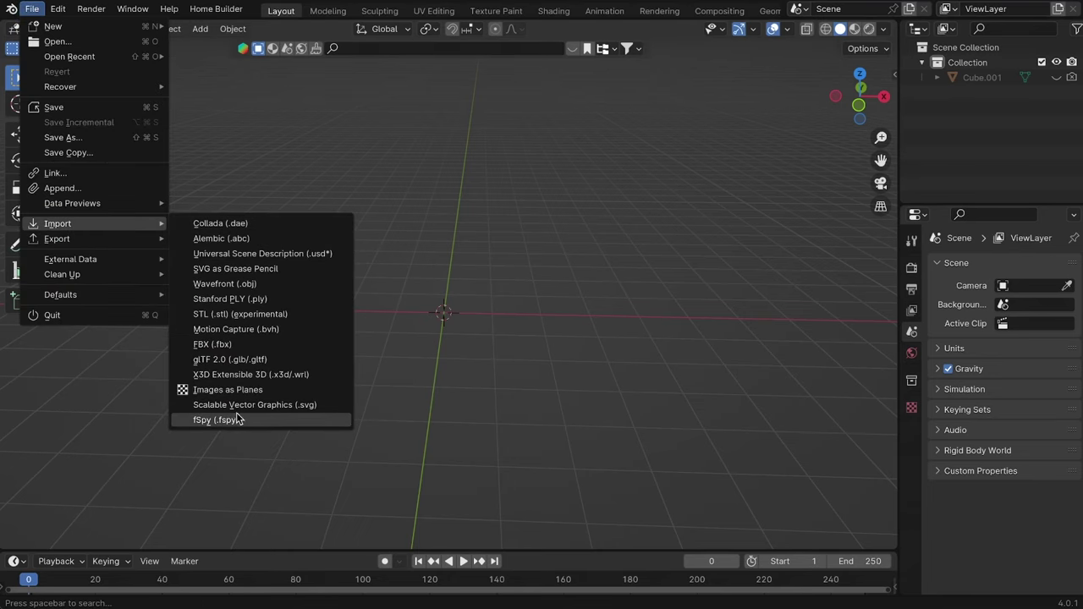
{"action": "left_click", "coordinate": [212, 419]}
{"action": "left_click", "coordinate": [884, 516]}
{"action": "scroll", "coordinate": [677, 270], "scroll_direction": "down", "scroll_amount": 3}
{"action": "middle_click_drag", "start_coordinate": [640, 300], "coordinate": [491, 334]}
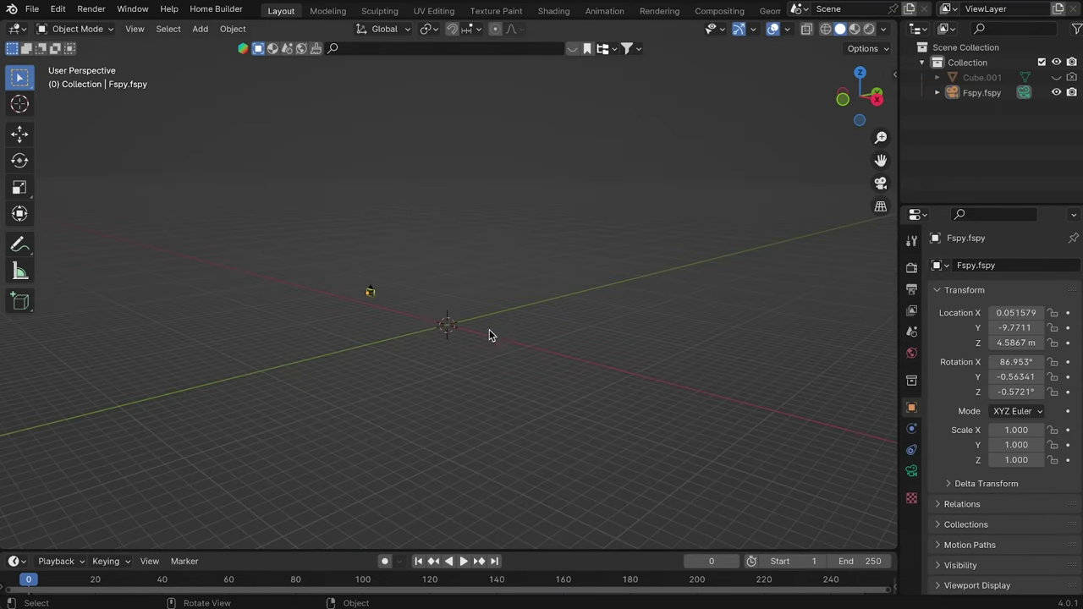
{"action": "key", "text": "KP_0"}
{"action": "scroll", "coordinate": [547, 321], "scroll_direction": "up", "scroll_amount": 2}
- Add a plane at the world origin and scale it up to roughly cover the corridor floor
{"action": "key", "text": "shift+a"}
{"action": "left_click", "coordinate": [551, 289]}
{"action": "key", "text": "s"}
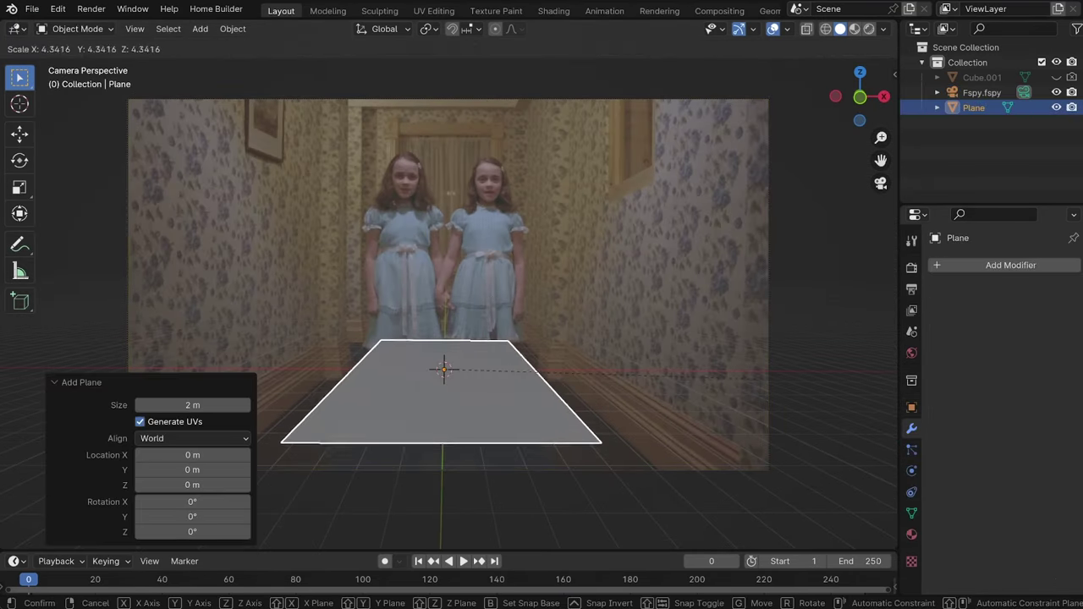
{"action": "left_click", "coordinate": [545, 387]}
{"action": "left_click", "coordinate": [559, 358]}
{"action": "middle_click_drag", "start_coordinate": [559, 358], "coordinate": [619, 355], "text": "shift"}
- Turn off proportional editing and scale the plane's face in Edit Mode to fit the corridor floor
{"action": "key", "text": "Tab"}
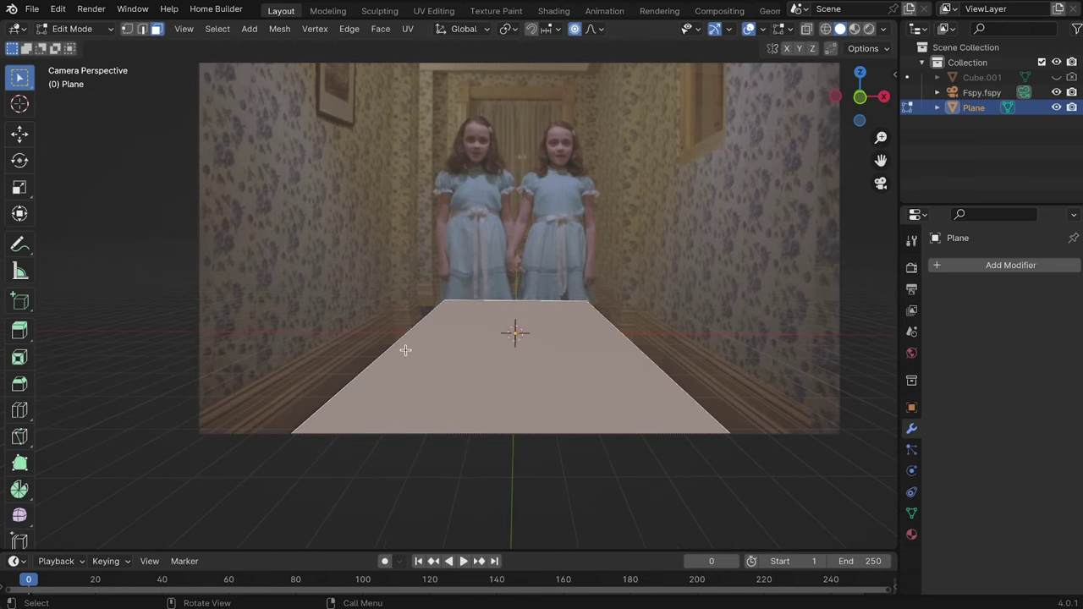
{"action": "key", "text": "s"}
{"action": "right_click", "coordinate": [441, 359]}
{"action": "key", "text": "o"}
{"action": "key", "text": "s"}
{"action": "left_click", "coordinate": [595, 245]}
- Extrude the floor plane's two side edges up along Z to form tall corridor walls
{"action": "key", "text": "2"}
{"action": "left_click", "coordinate": [389, 349]}
{"action": "left_click", "coordinate": [641, 361], "text": "shift"}
{"action": "key", "text": "e"}
{"action": "key", "text": "z"}
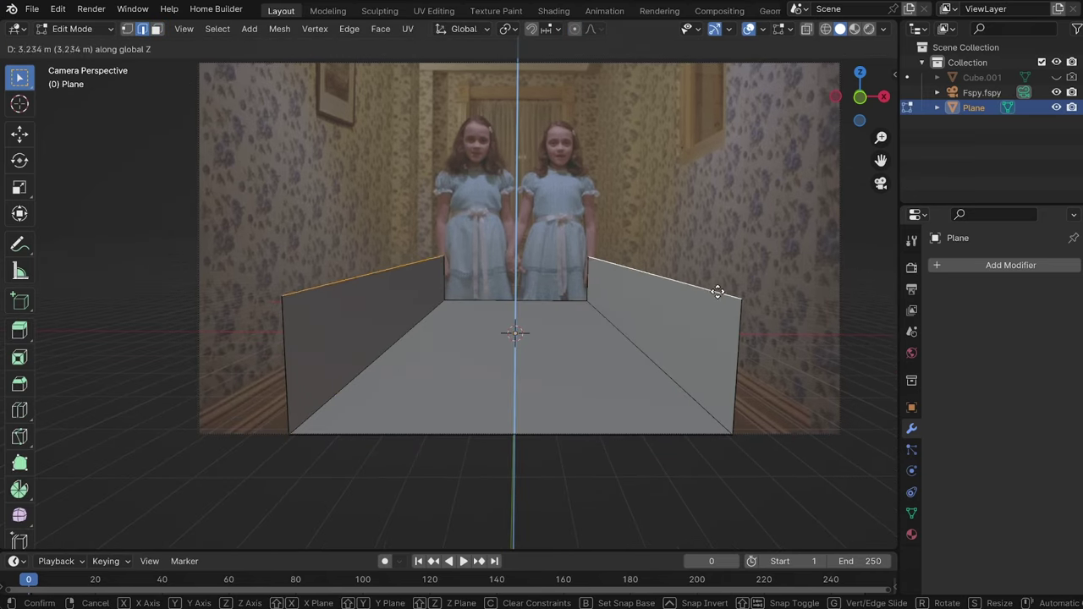
{"action": "left_click", "coordinate": [697, 525]}
{"action": "key", "text": "a"}
{"action": "key", "text": "s"}
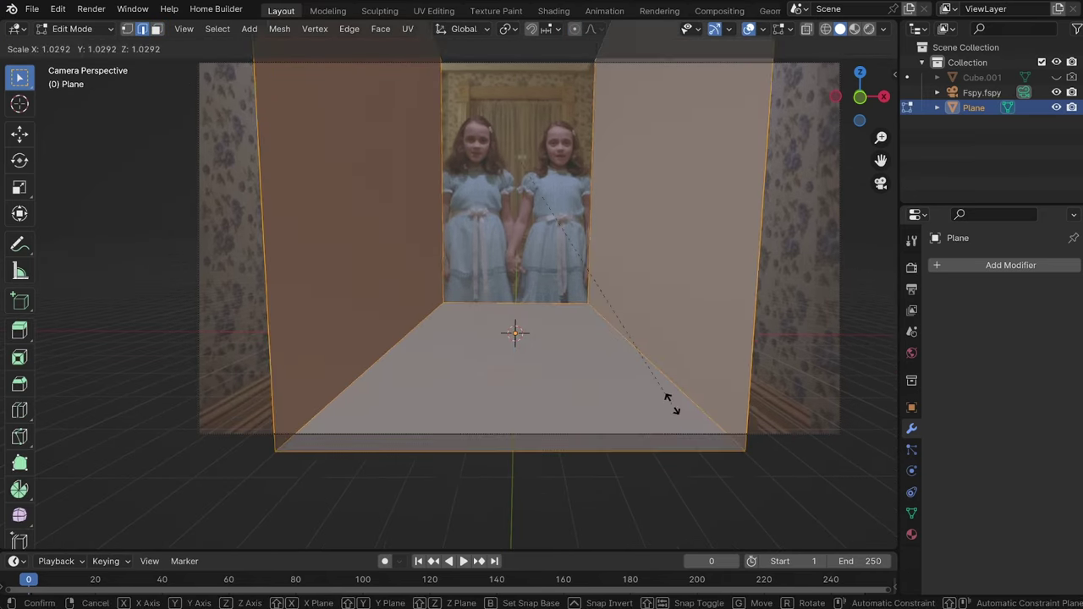
{"action": "left_click", "coordinate": [704, 373]}
- Move the front edges of the walls and floor along Y toward the camera, past the image frame
{"action": "left_click", "coordinate": [729, 372]}
{"action": "left_click", "coordinate": [291, 369], "text": "shift"}
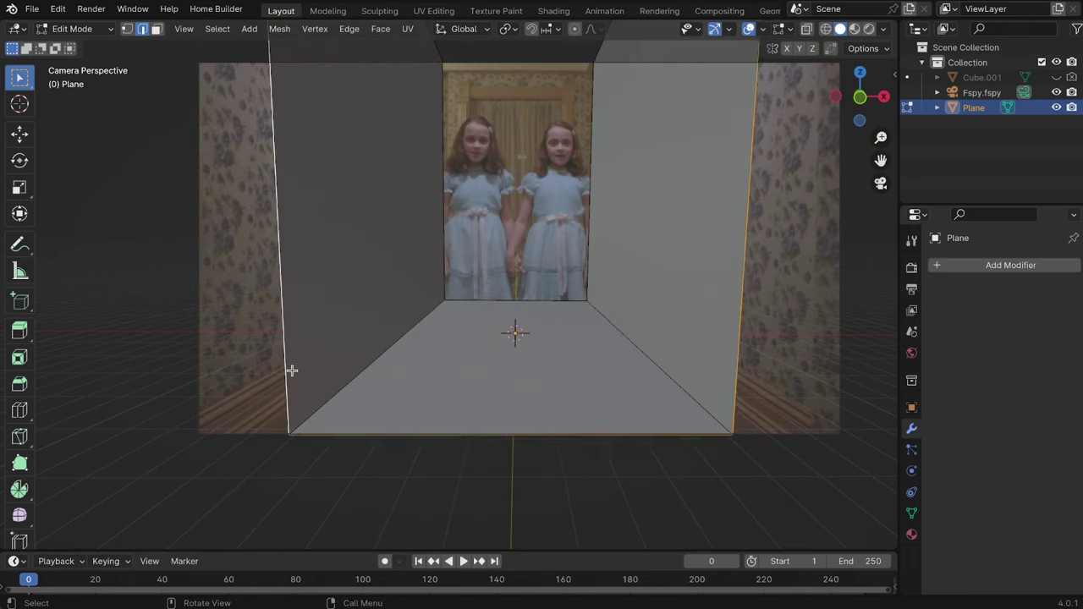
{"action": "scroll", "coordinate": [539, 391], "scroll_direction": "down", "scroll_amount": 3}
{"action": "key", "text": "g"}
{"action": "key", "text": "y"}
{"action": "left_click", "coordinate": [554, 410]}
{"action": "scroll", "coordinate": [592, 381], "scroll_direction": "up", "scroll_amount": 5}
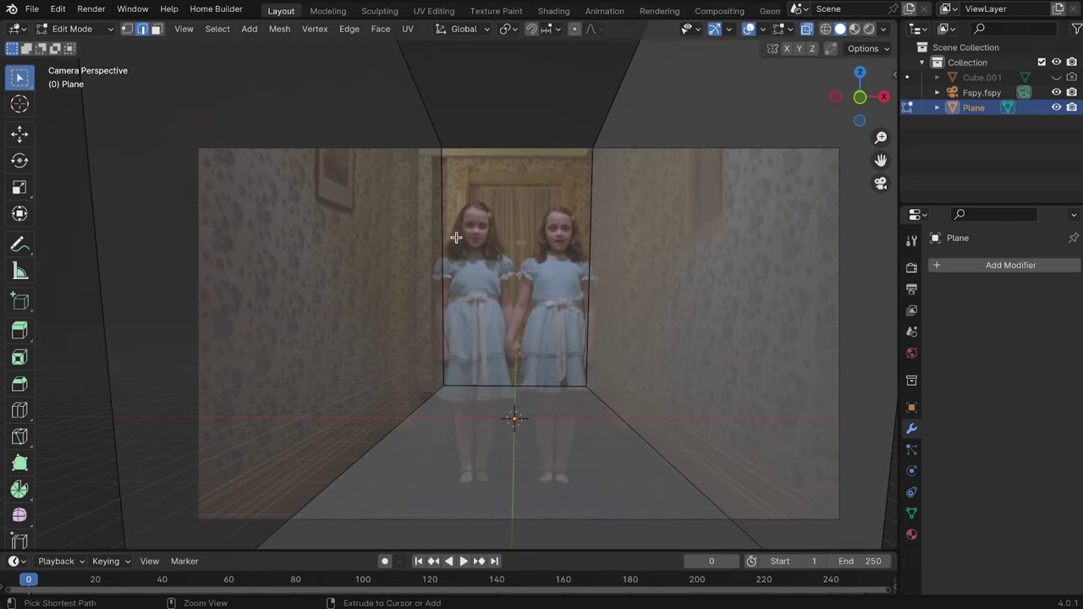
- Add two loop cuts around the corridor's walls and floor near the far end
{"action": "key", "text": "ctrl+r"}
{"action": "left_click", "coordinate": [405, 118]}
{"action": "left_click", "coordinate": [462, 89]}
{"action": "scroll", "coordinate": [515, 174], "scroll_direction": "up", "scroll_amount": 2}
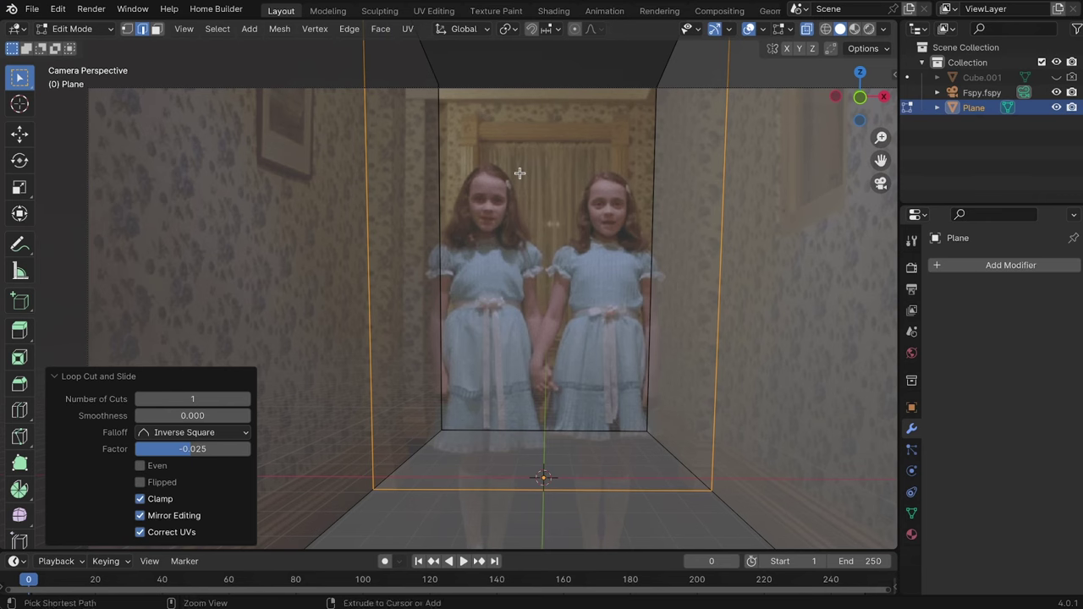
{"action": "left_click", "coordinate": [400, 293]}
- Select the narrow faces between the two loop cuts on both corridor walls
{"action": "left_click", "coordinate": [389, 262]}
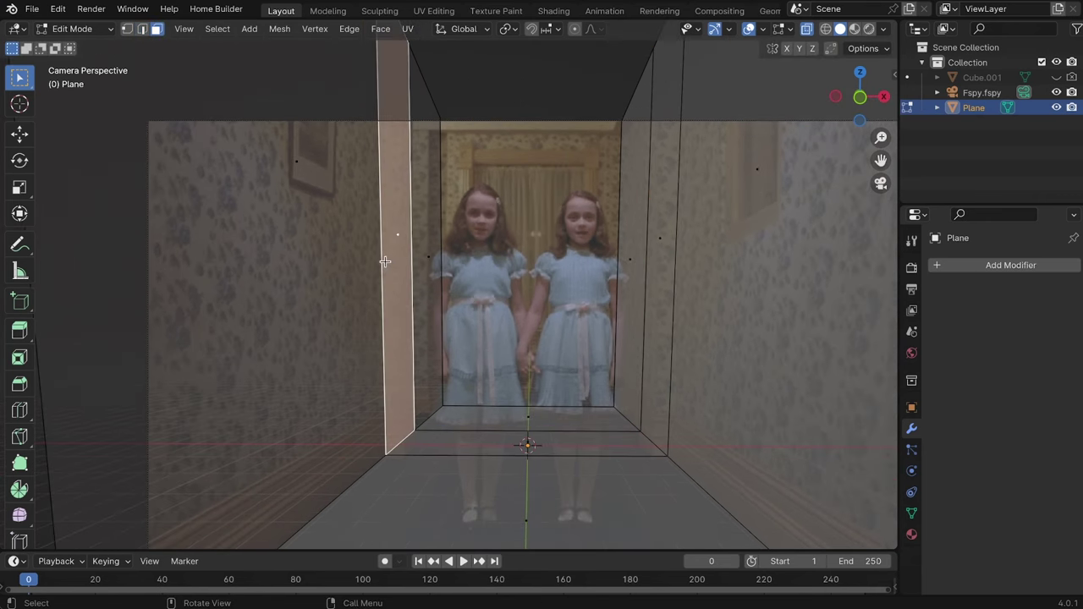
{"action": "scroll", "coordinate": [437, 282], "scroll_direction": "down", "scroll_amount": 2}
{"action": "scroll", "coordinate": [437, 285], "scroll_direction": "up", "scroll_amount": 2}
{"action": "key", "text": "alt+a"}
{"action": "left_click", "coordinate": [646, 265]}
{"action": "left_click", "coordinate": [397, 253], "text": "shift"}
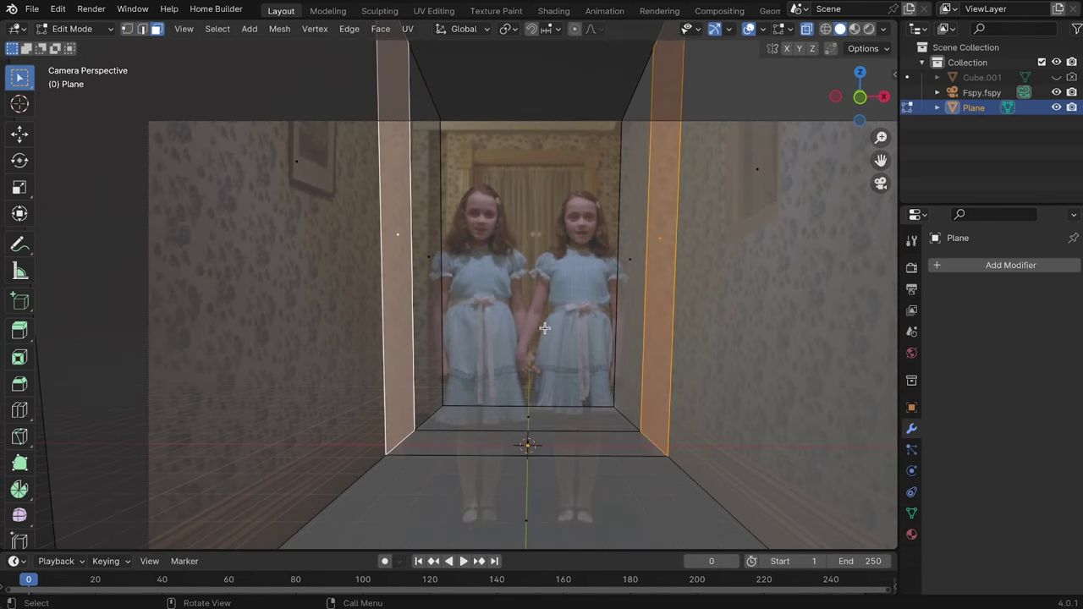